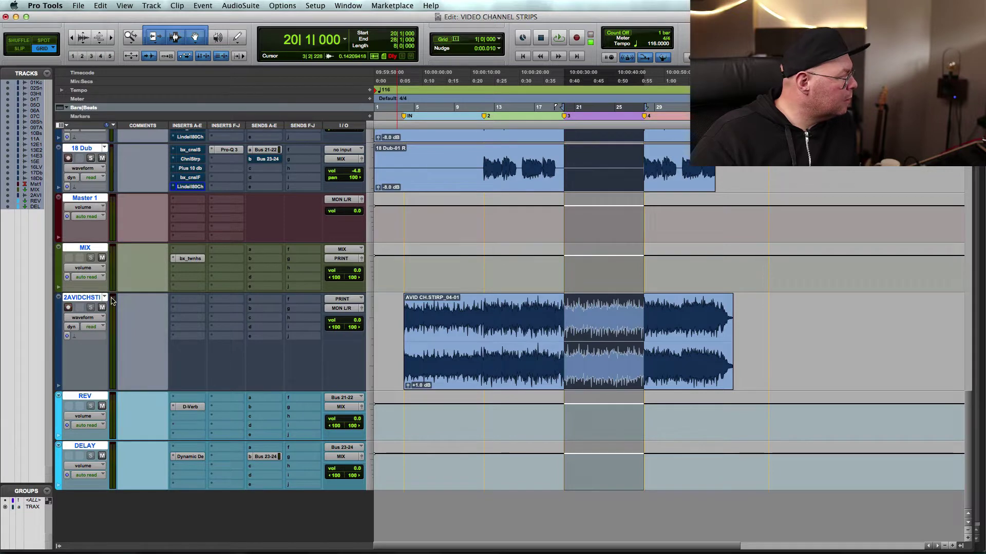
# Step: Inspect the bx_townhouse bus compressor inserted on the MIX track, then close its plug-in window
pyautogui.click(104, 298)
pyautogui.click(87, 302)
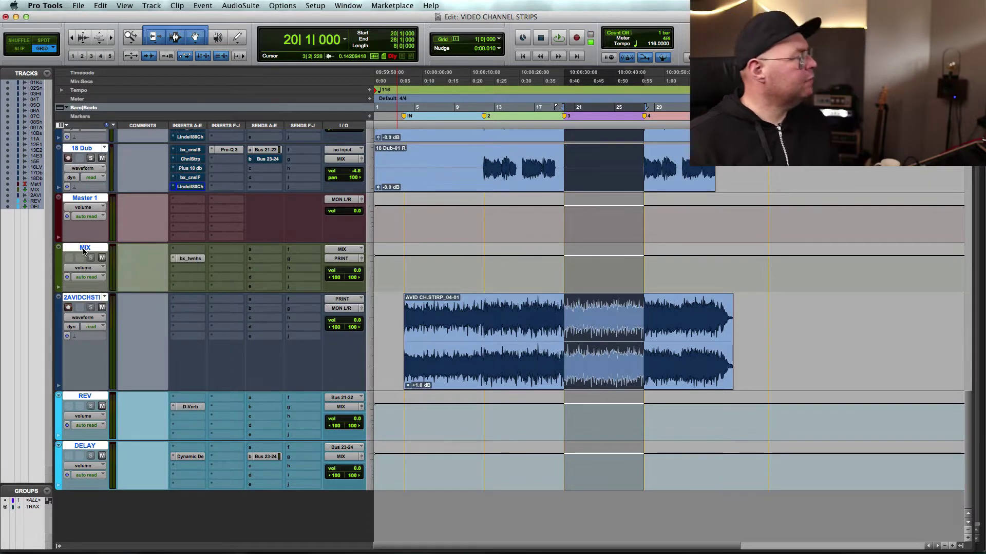
pyautogui.click(84, 249)
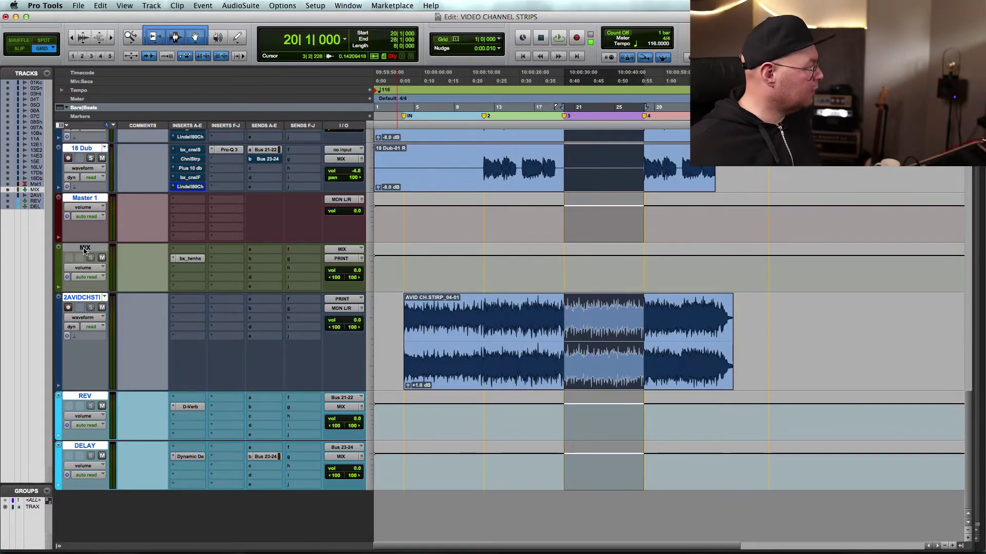
pyautogui.click(191, 259)
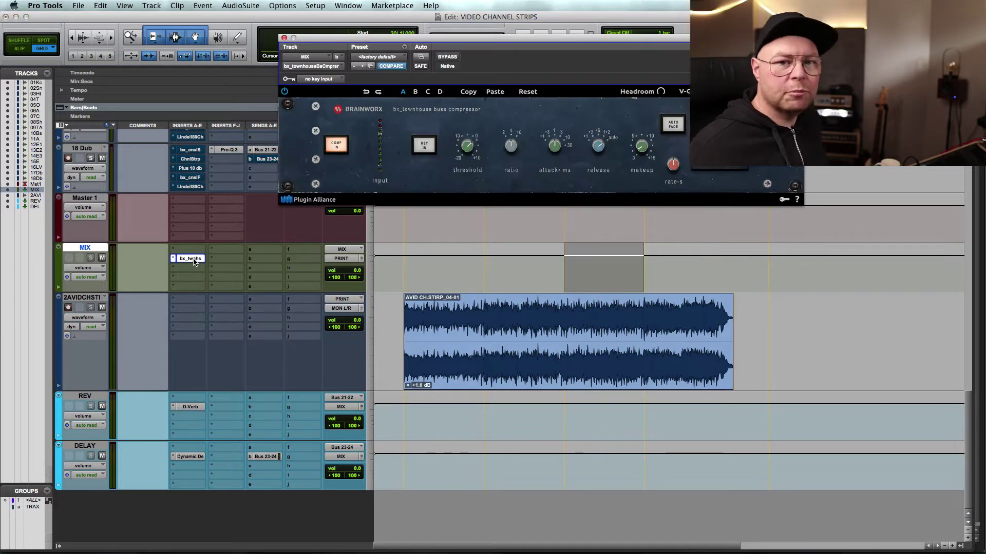
pyautogui.click(194, 261)
# Step: Compare the 1. PA SSL and 2. AVID CH.STIRP playlists of the print track over the section starting at marker 3, then stop playback
pyautogui.click(81, 297)
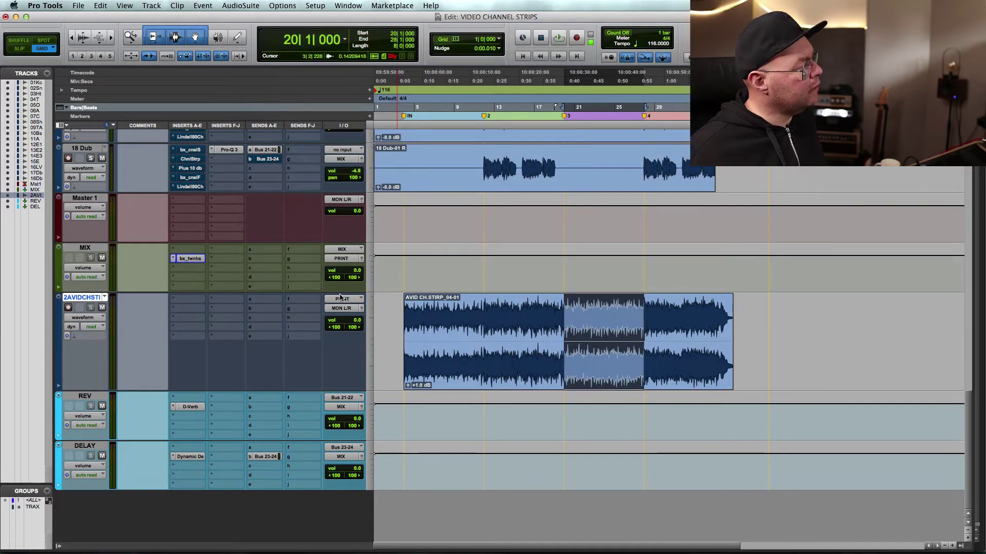
pyautogui.click(104, 297)
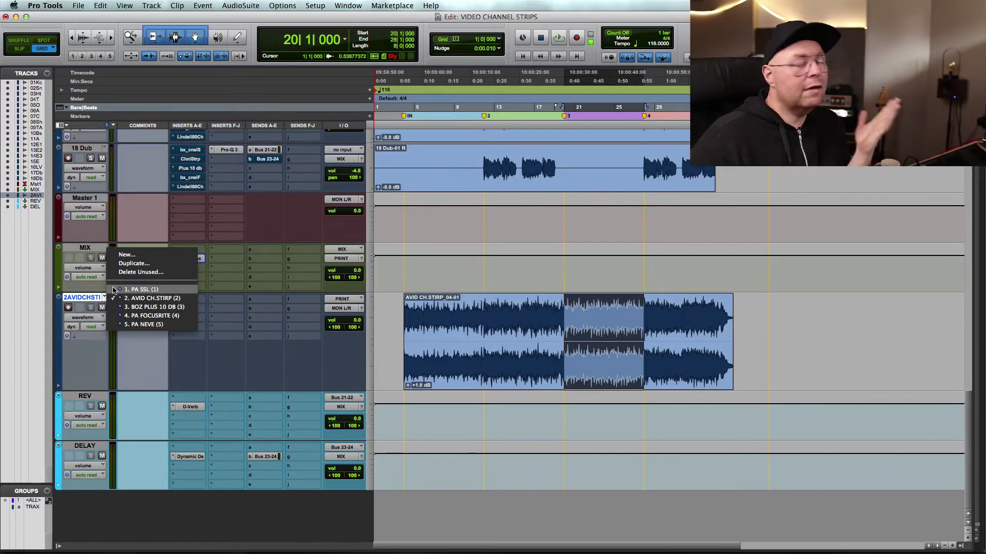
pyautogui.click(114, 290)
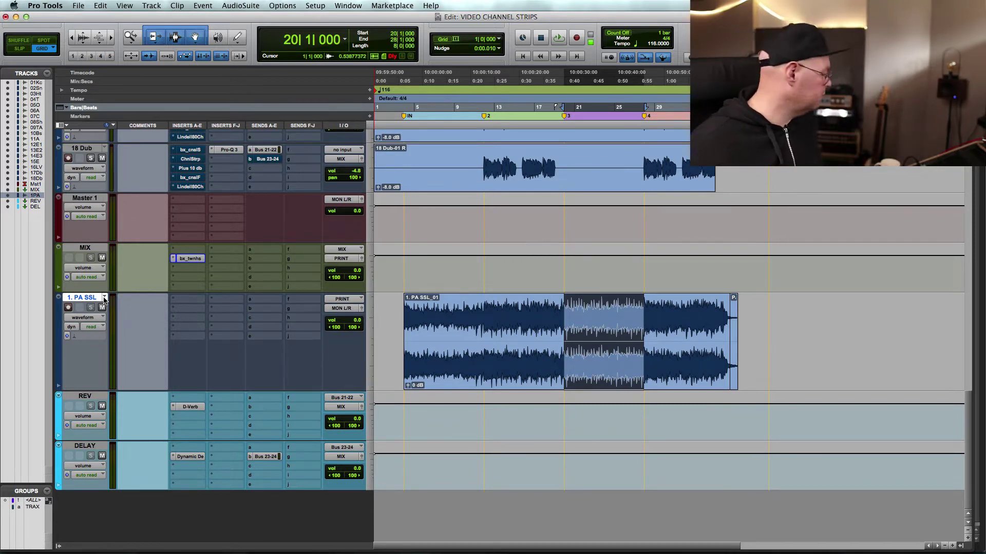
pyautogui.click(104, 298)
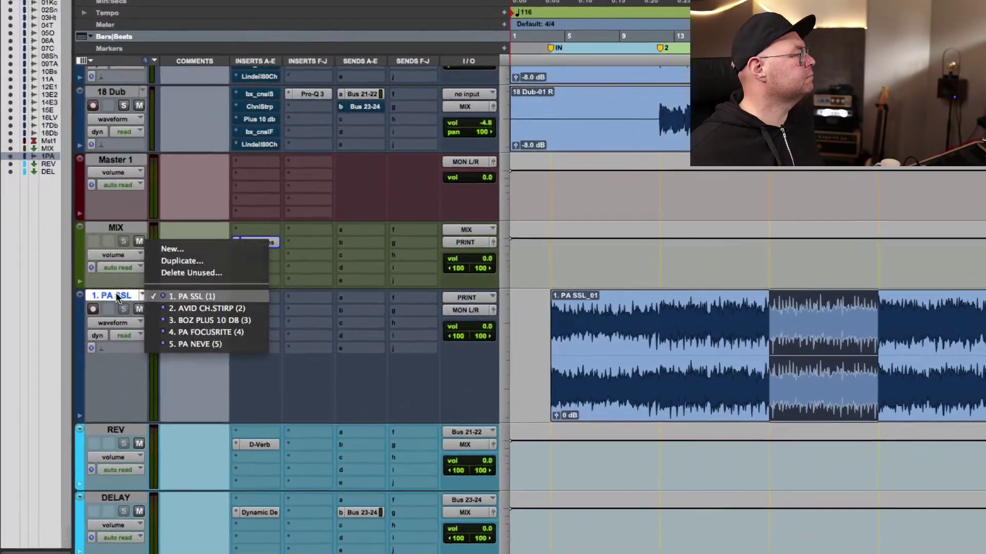
pyautogui.click(84, 298)
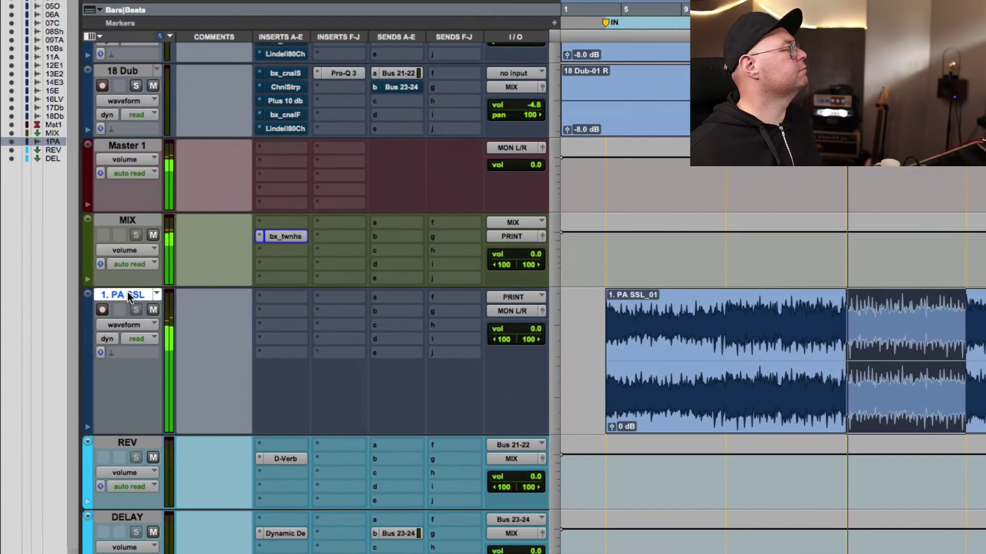
pyautogui.click(156, 293)
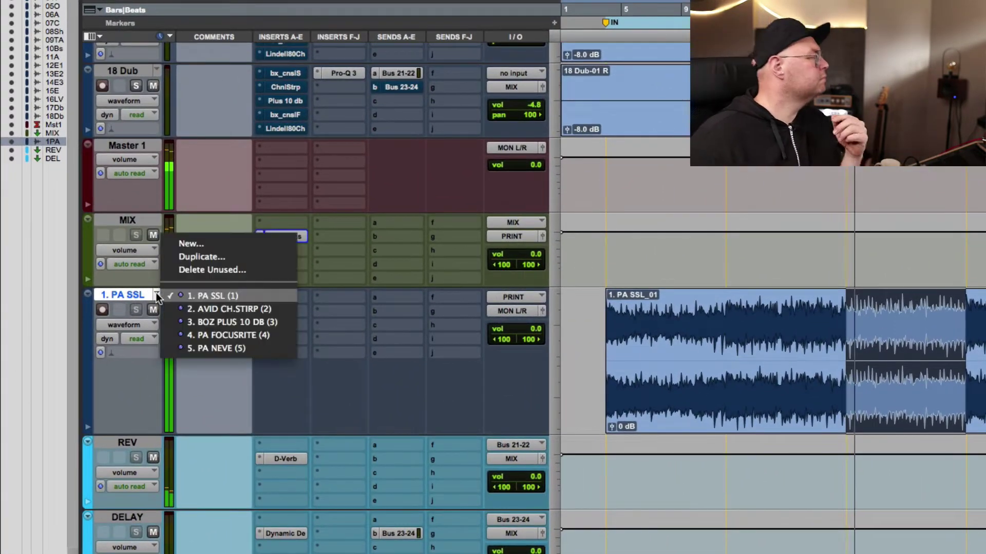
pyautogui.click(183, 309)
pyautogui.press('space')
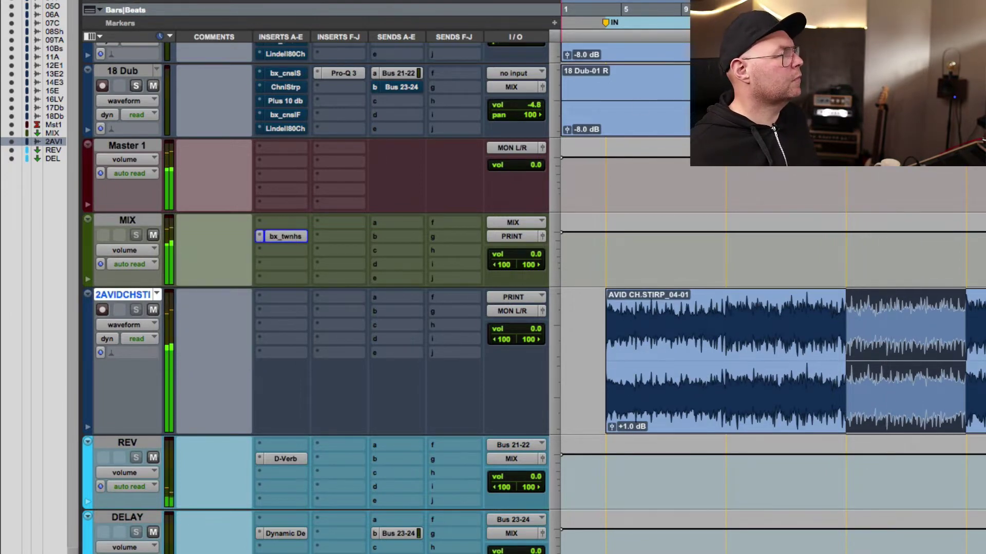
# Step: Select the timeline section between markers 2 and 3 and play it with the print track's 1. PA SSL playlist
pyautogui.moveTo(725, 9); pyautogui.dragTo(846, 9)
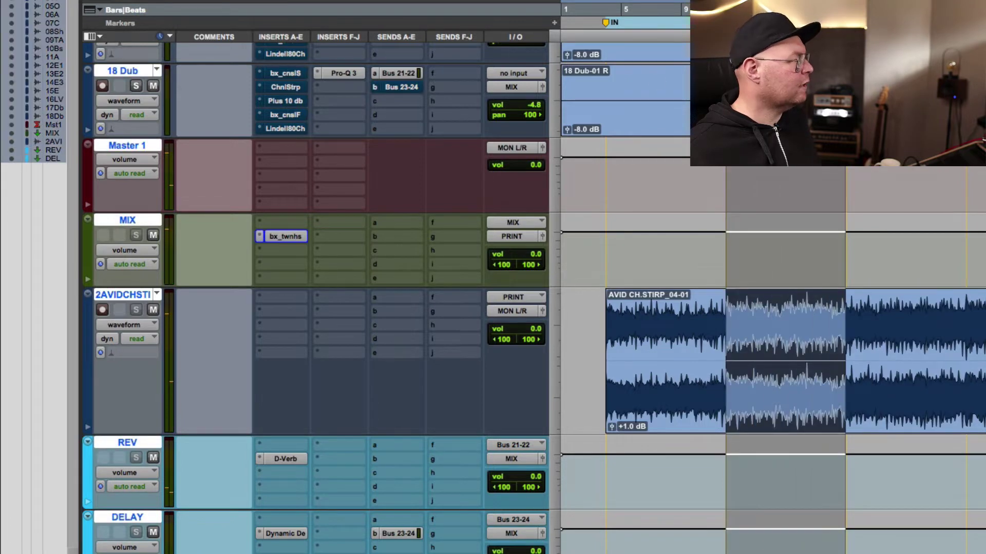
pyautogui.click(153, 292)
pyautogui.click(191, 282)
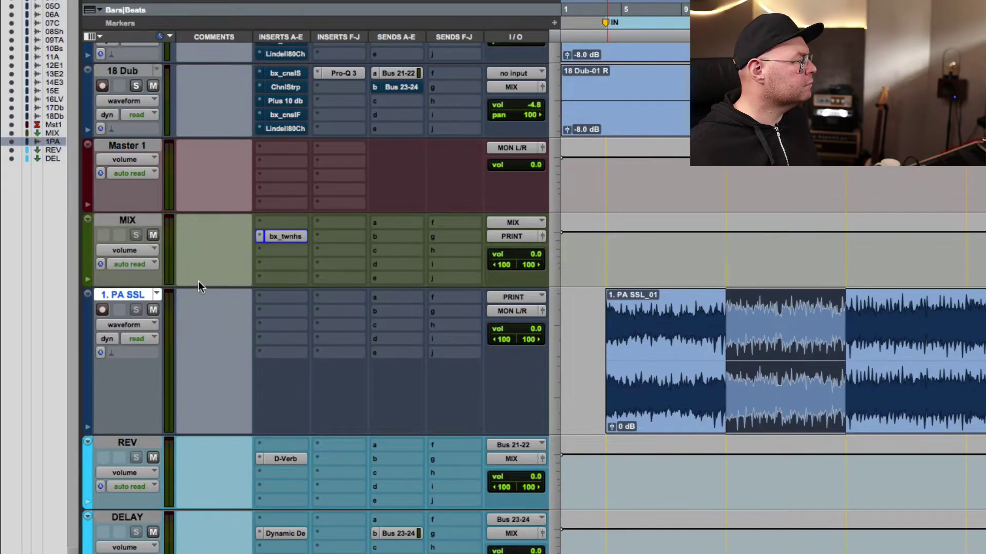
pyautogui.press('space')
# Step: During playback, switch the print track through the AVID CH.STIRP, BOZ PLUS 10 DB, PA FOCUSRITE and PA NEVE playlists in turn
pyautogui.click(160, 294)
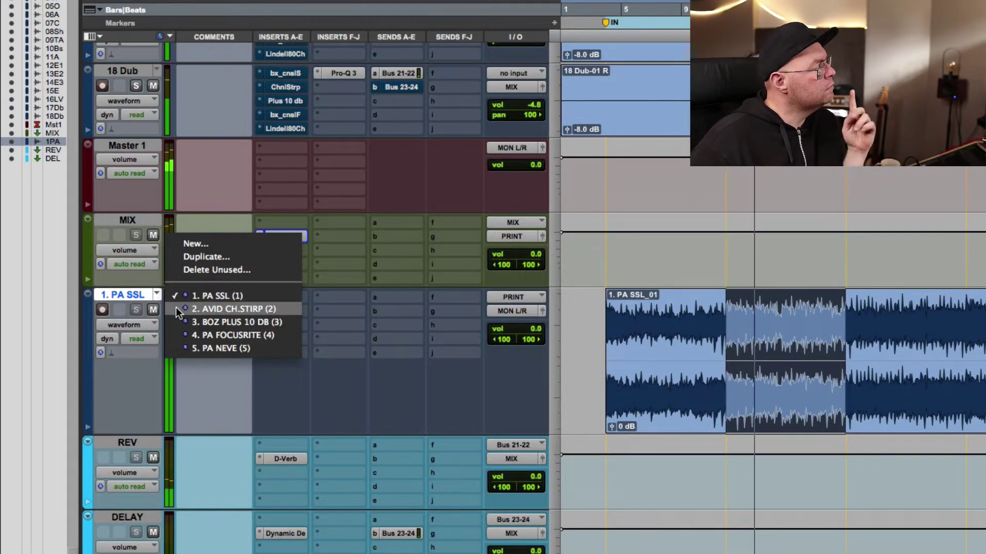
pyautogui.click(176, 308)
pyautogui.click(153, 296)
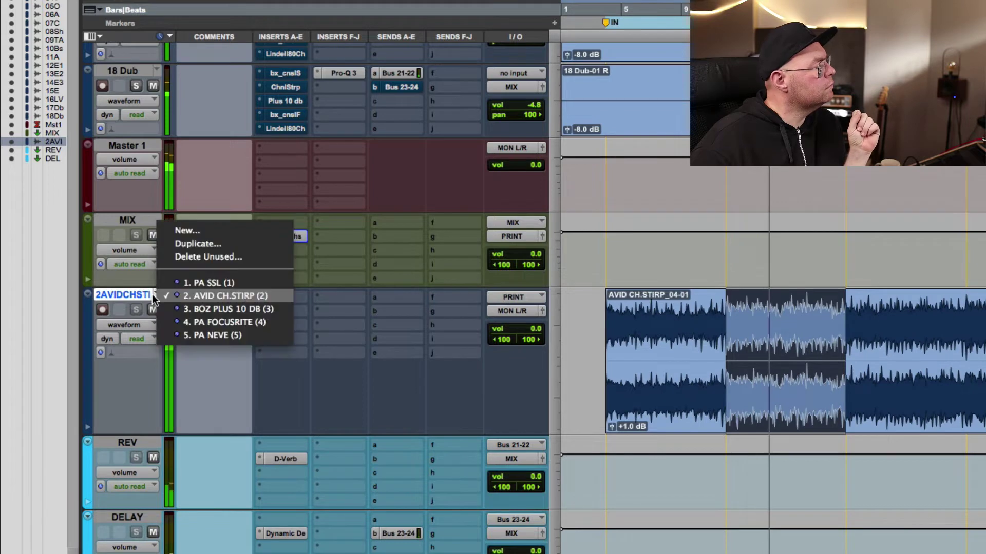
pyautogui.click(185, 309)
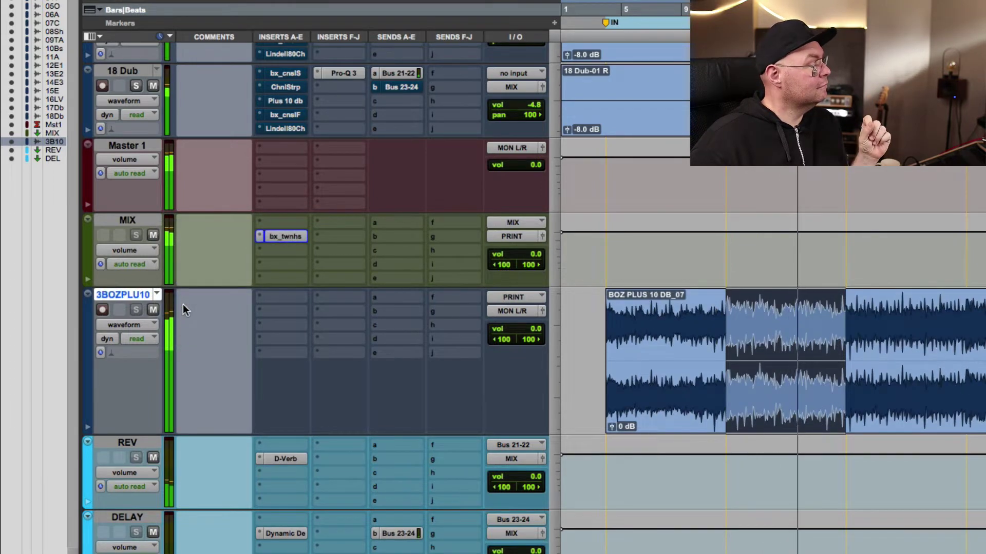
pyautogui.click(158, 296)
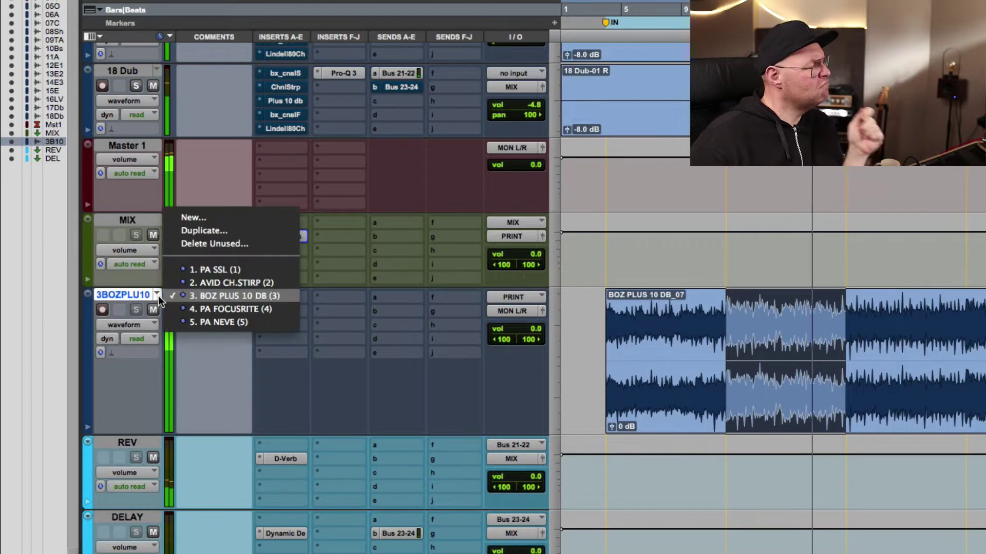
pyautogui.click(184, 310)
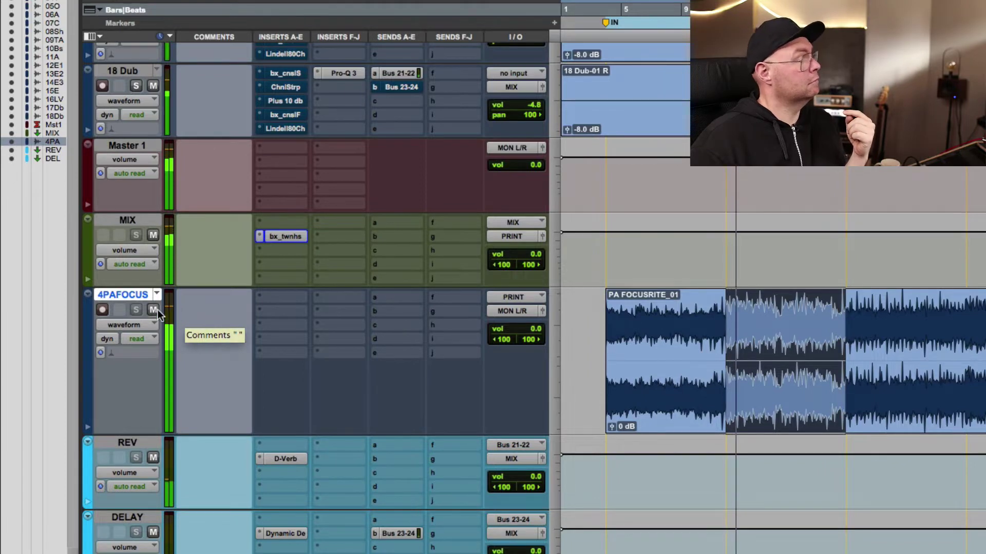
pyautogui.click(155, 295)
pyautogui.click(180, 307)
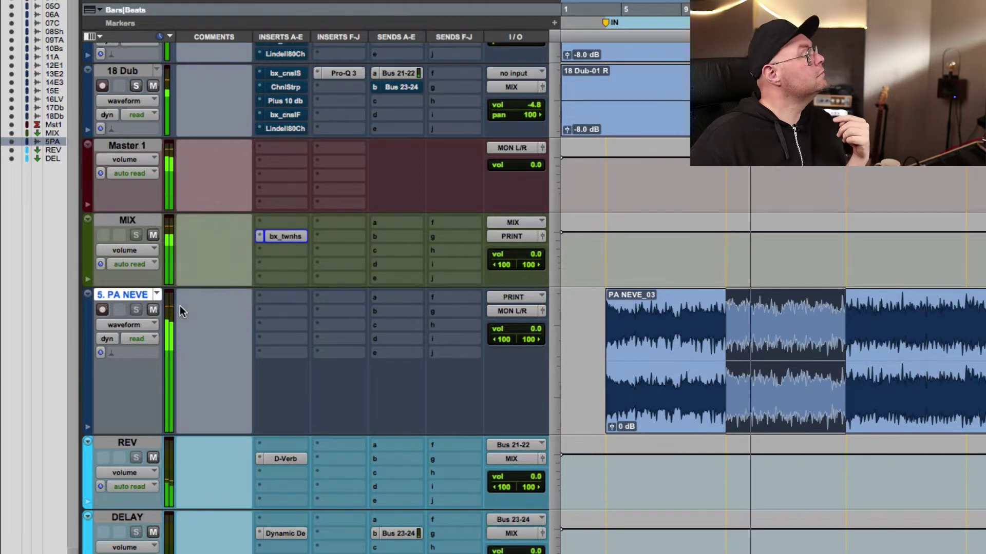
# Step: Audition all five print playlists again in order, from 1. PA SSL through 5. PA NEVE, then stop playback
pyautogui.click(156, 294)
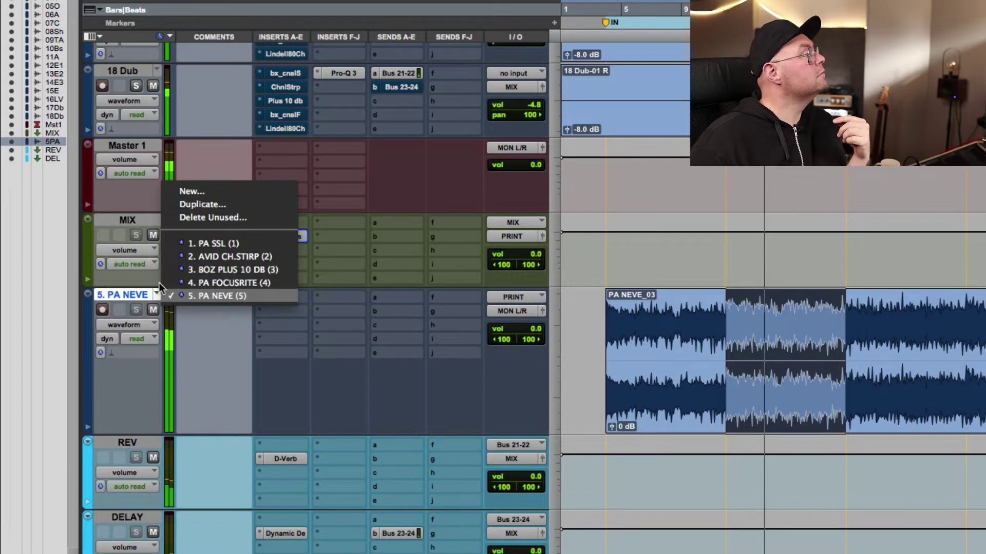
pyautogui.click(180, 243)
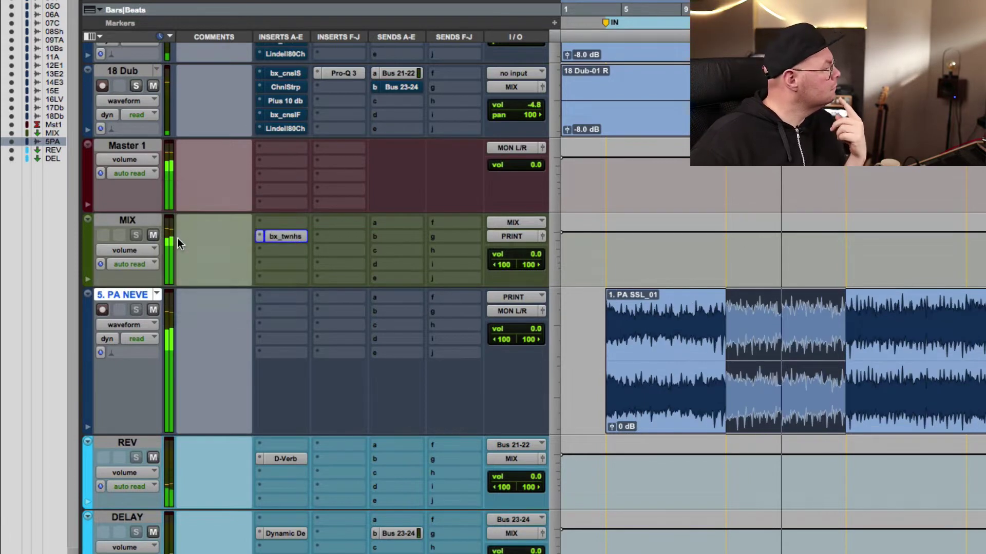
pyautogui.click(156, 295)
pyautogui.click(196, 305)
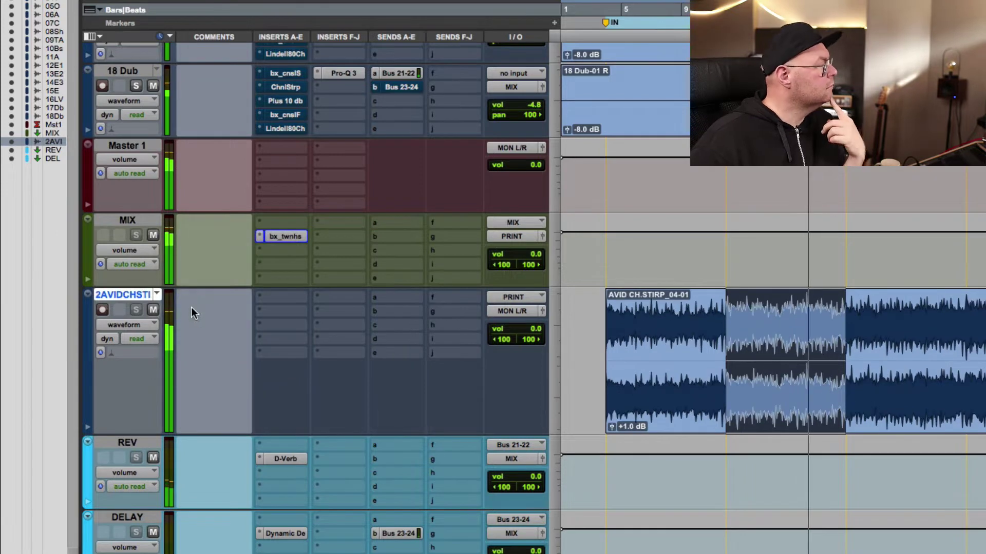
pyautogui.click(157, 295)
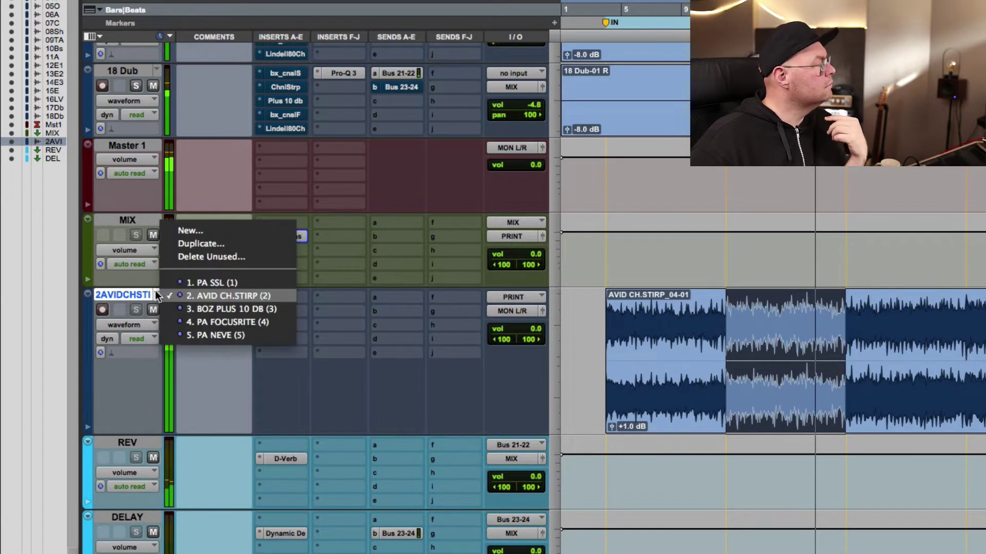
pyautogui.click(198, 310)
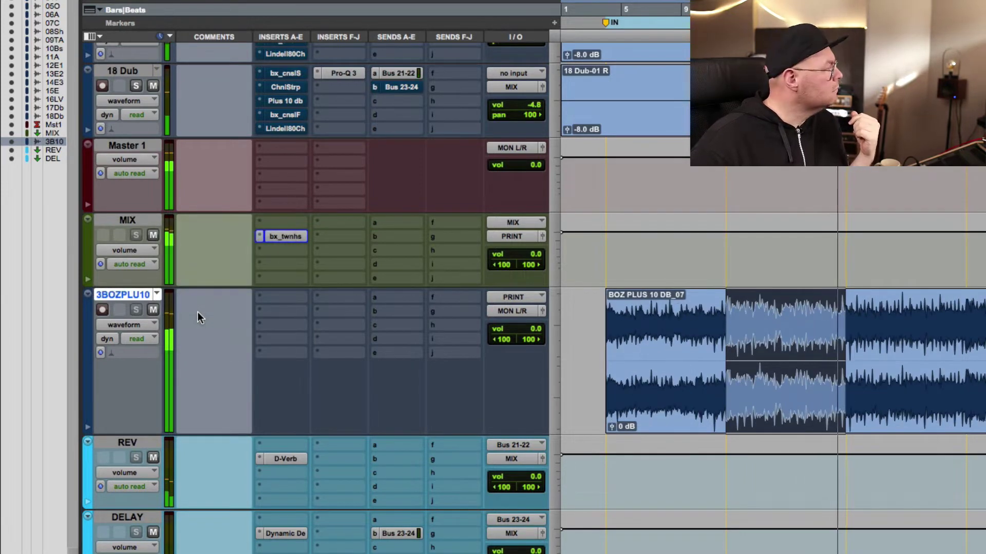
pyautogui.click(156, 295)
pyautogui.click(168, 309)
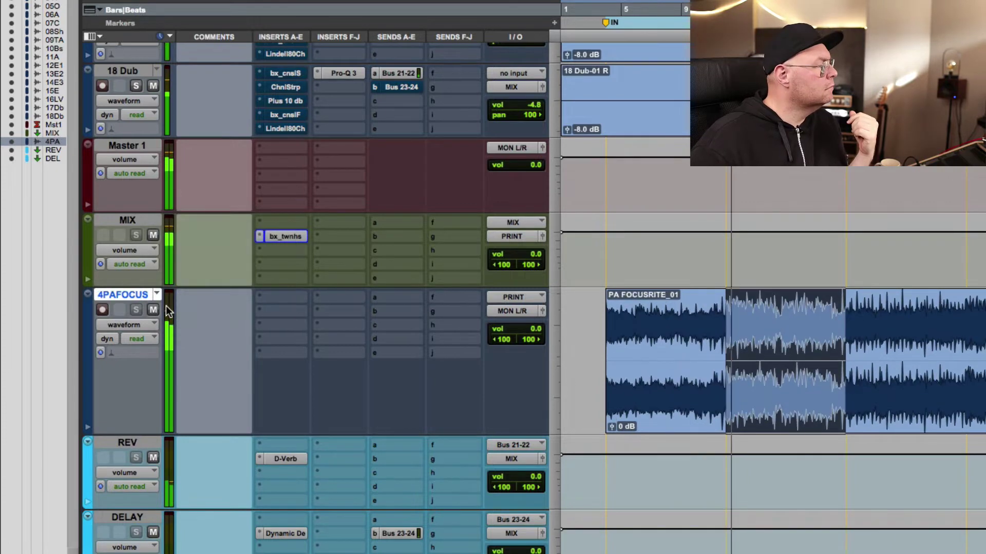
pyautogui.click(157, 295)
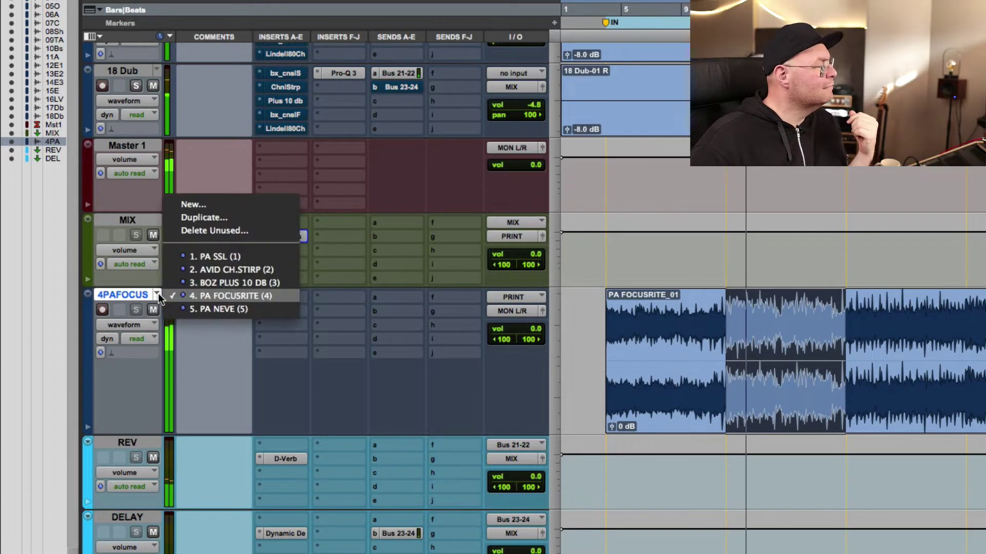
pyautogui.click(171, 309)
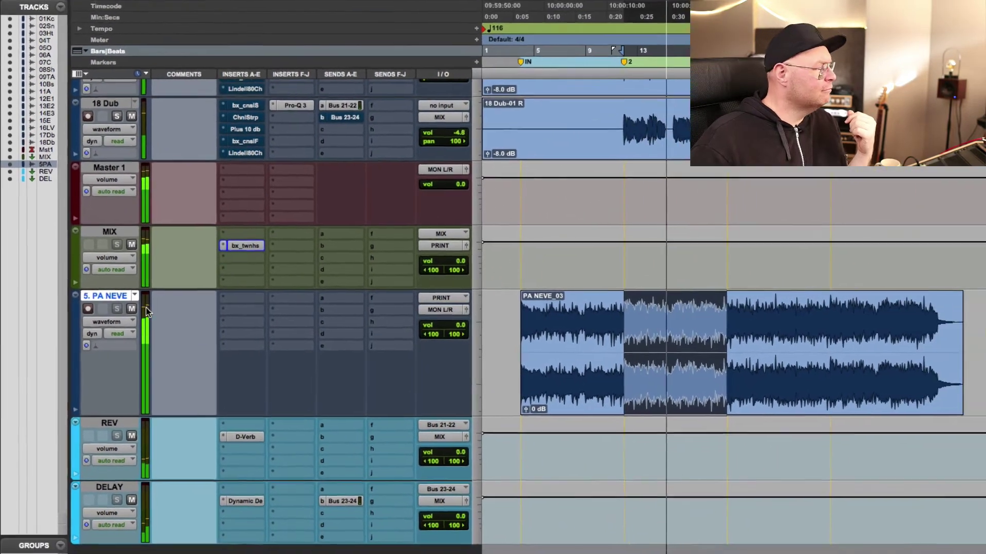
pyautogui.press('space')
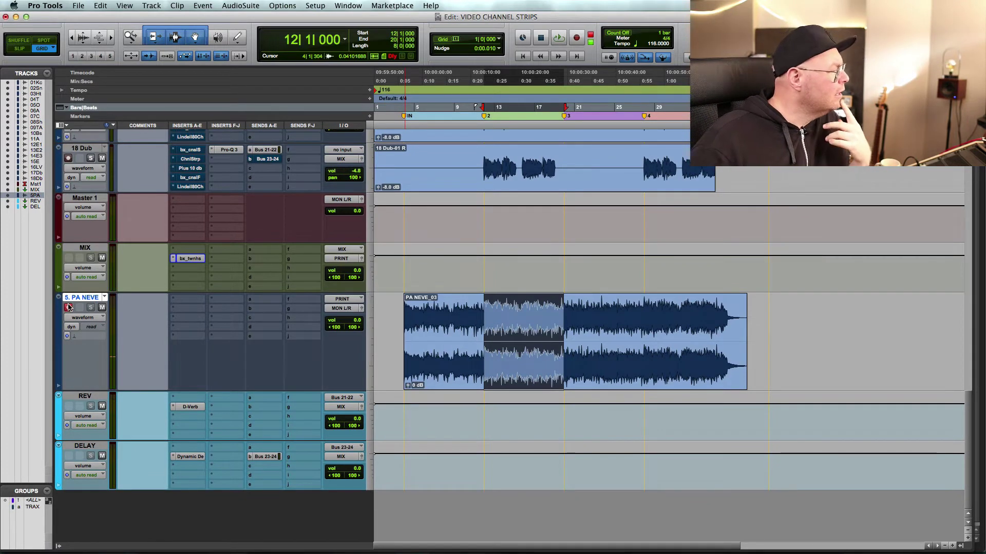
# Step: Record-arm the 5. PA NEVE print track and solo the 10 Bas track with the edit cursor at bar 12
pyautogui.click(69, 307)
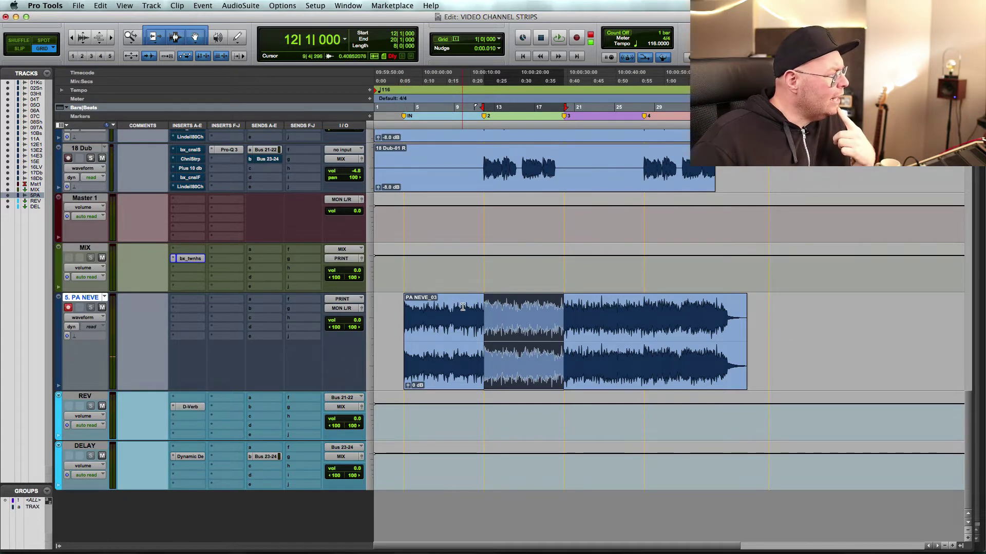
pyautogui.scroll(10, 287, 229)
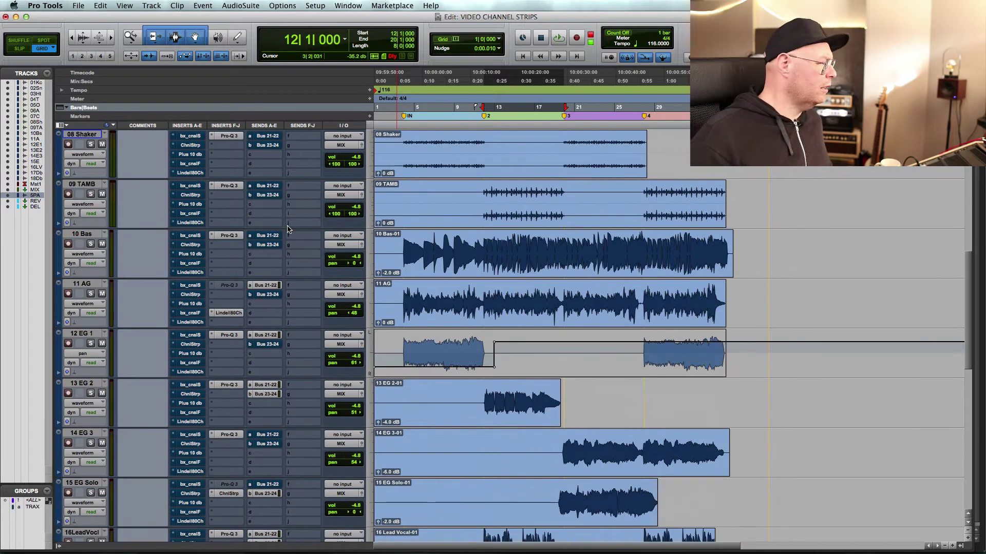
pyautogui.click(91, 245)
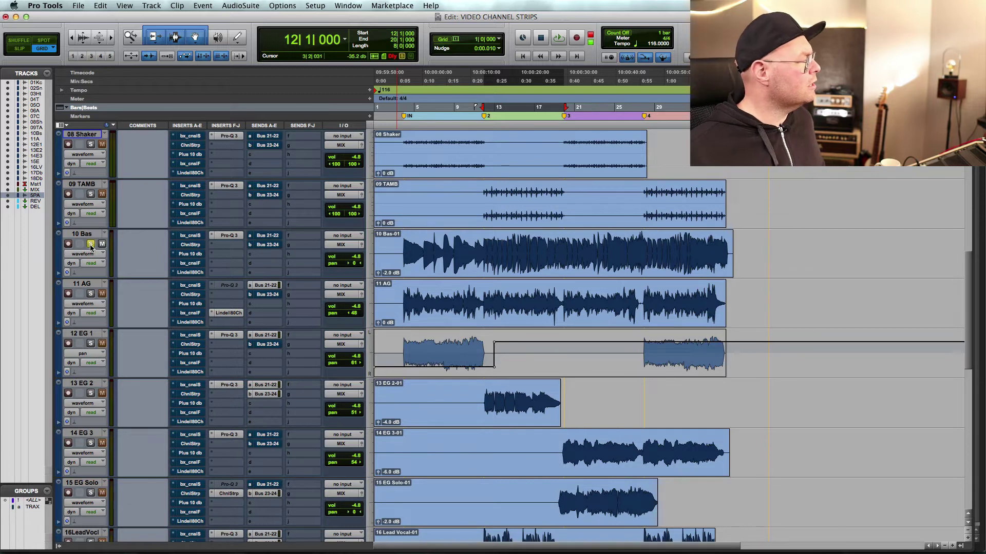
pyautogui.click(483, 243)
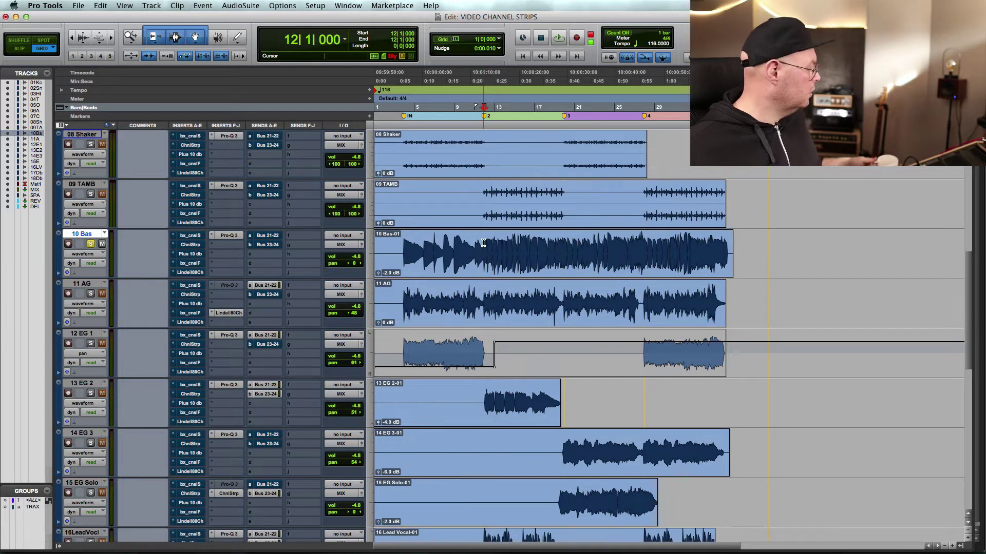
# Step: Select tracks 01 Kick through 18 Dub and remove the Pro-Q 3 insert from all of them in the Mix window
pyautogui.scroll(10, 83, 132)
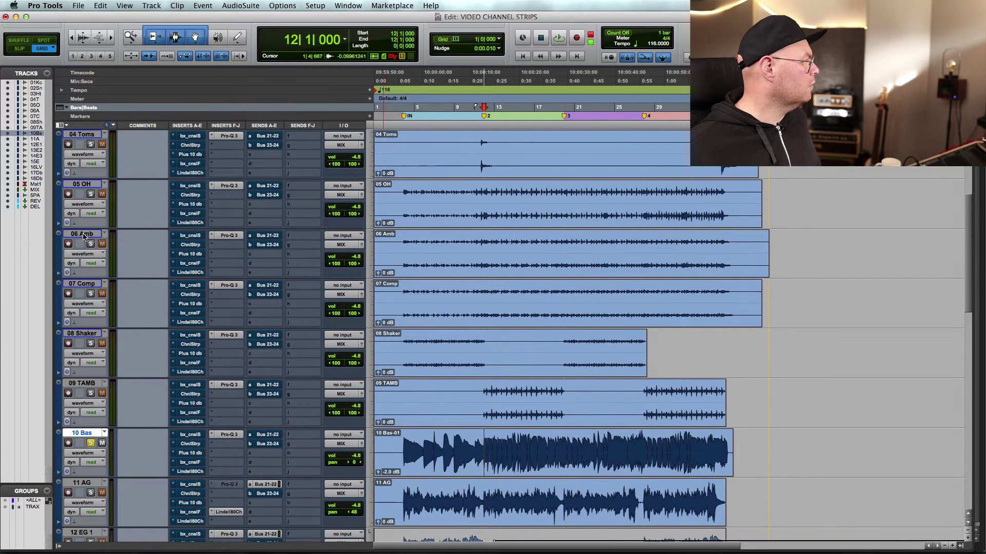
pyautogui.scroll(-20, 97, 244)
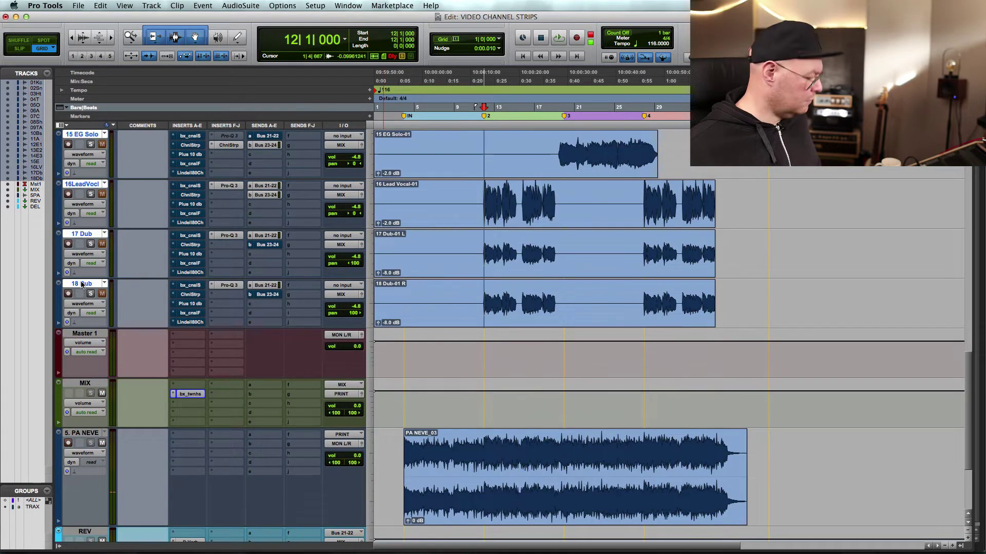
pyautogui.press('super+equal')
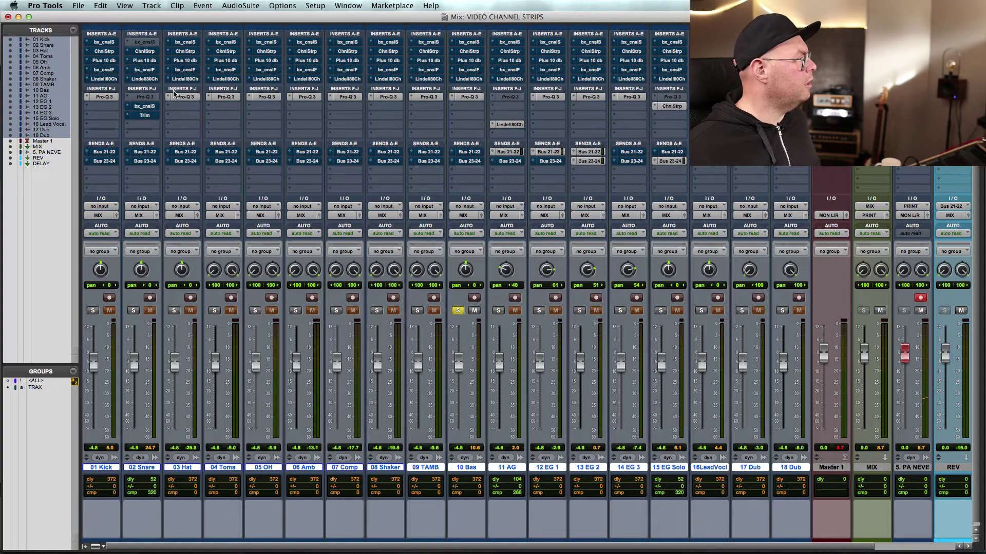
pyautogui.click(168, 100)
pyautogui.keyDown('alt'); pyautogui.click(191, 58); pyautogui.keyUp('alt')
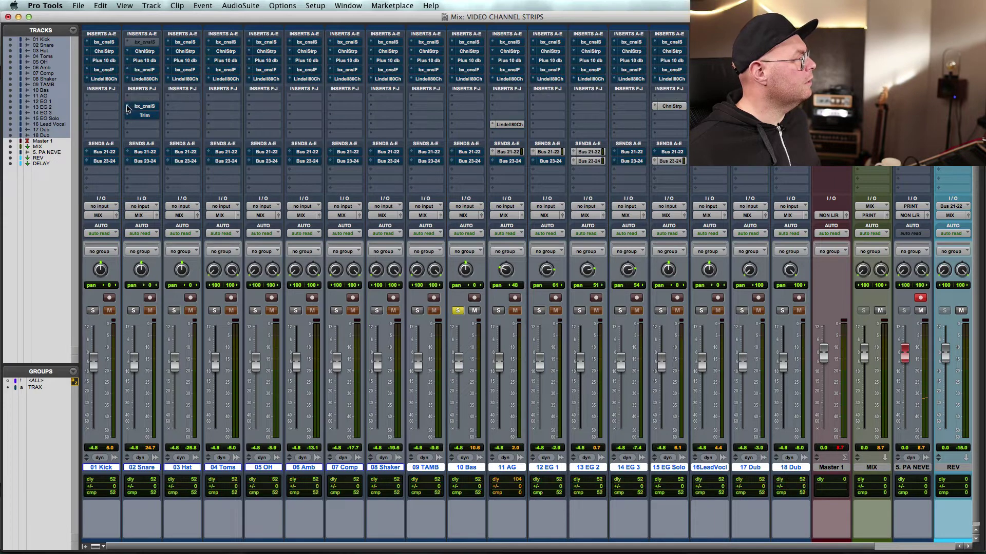
# Step: Remove the remaining bx_console SSL 4000 E, Trim and Lindell 80 Channel inserts from the F-J slots and reactivate the 02 Snare's first insert
pyautogui.click(132, 105)
pyautogui.click(153, 64)
pyautogui.click(138, 115)
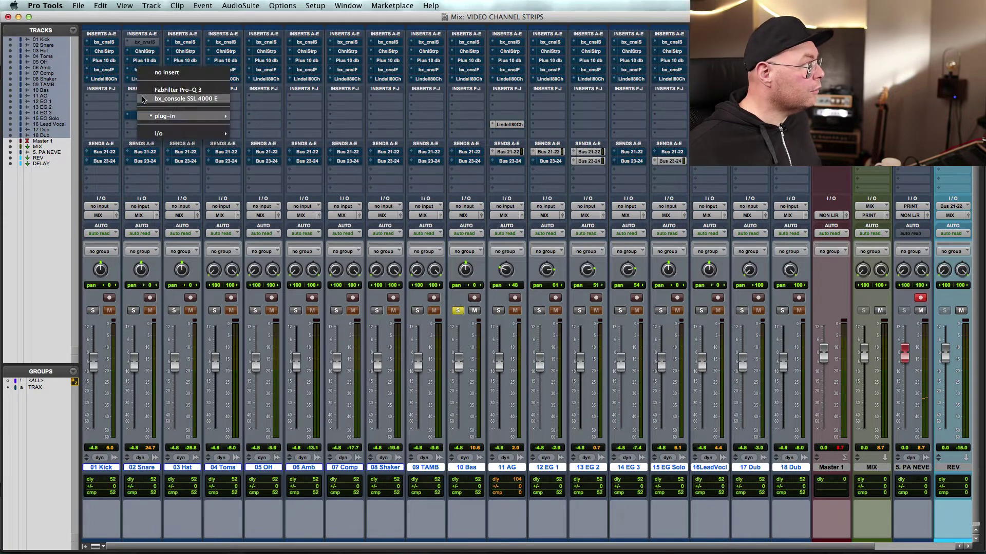
pyautogui.click(159, 72)
pyautogui.click(491, 125)
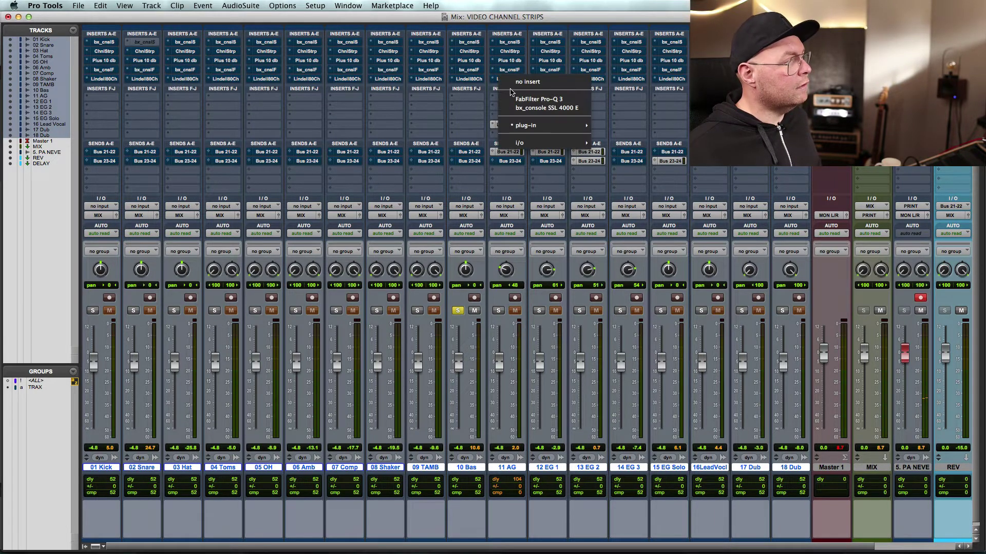
pyautogui.click(511, 83)
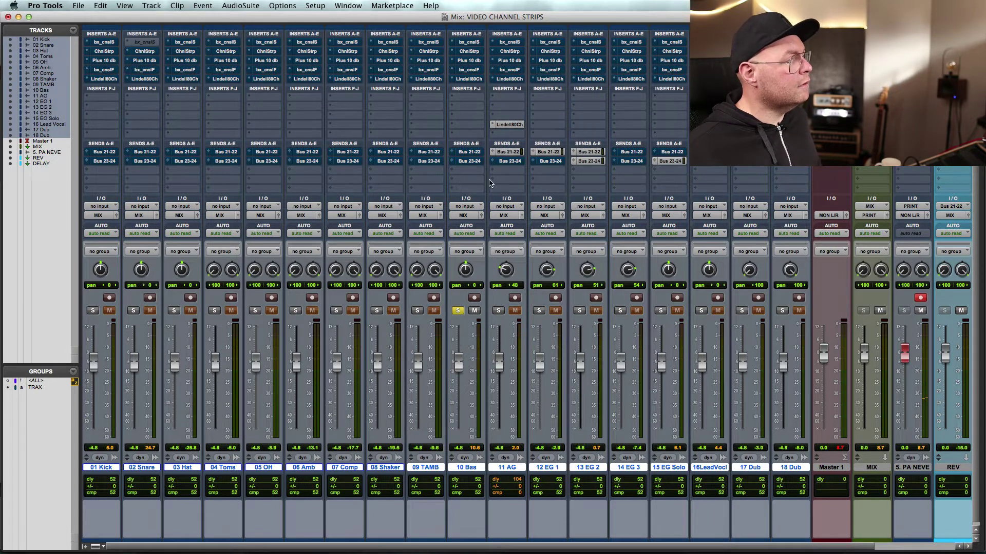
pyautogui.keyDown('super'); pyautogui.click(153, 45); pyautogui.keyUp('super')
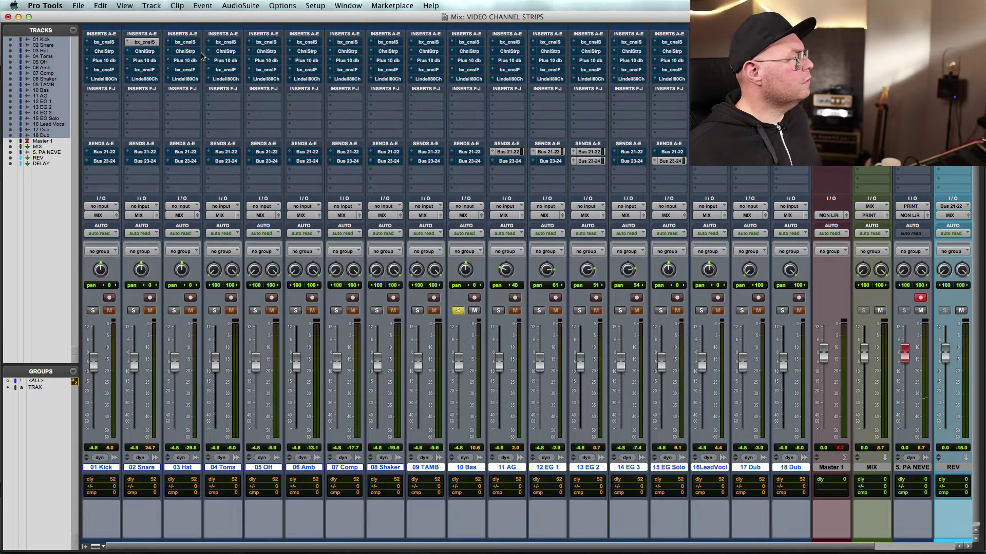
# Step: Clear the 10 Bas solo in the Mix window, switch to the Edit window and solo 10 Bas there
pyautogui.click(457, 310)
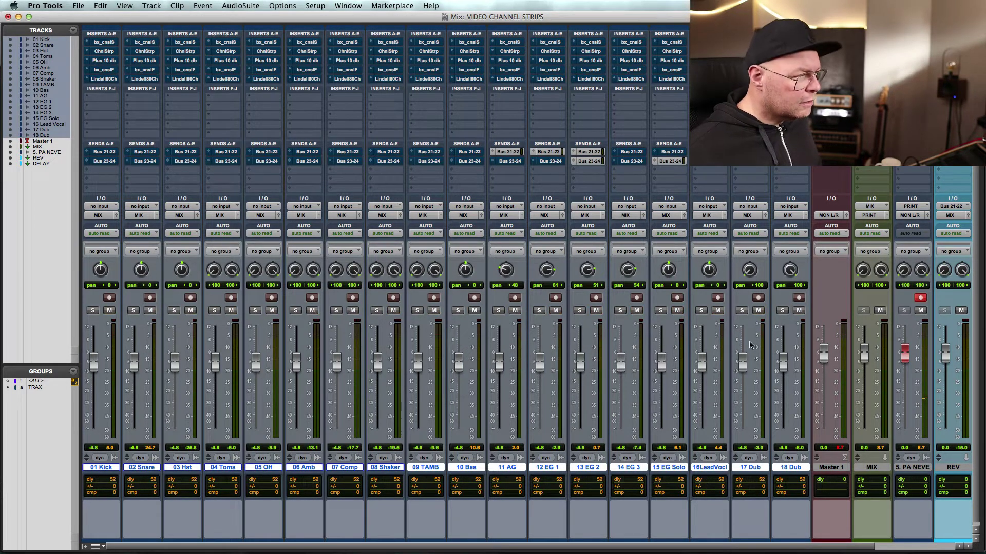
pyautogui.press('super+equal')
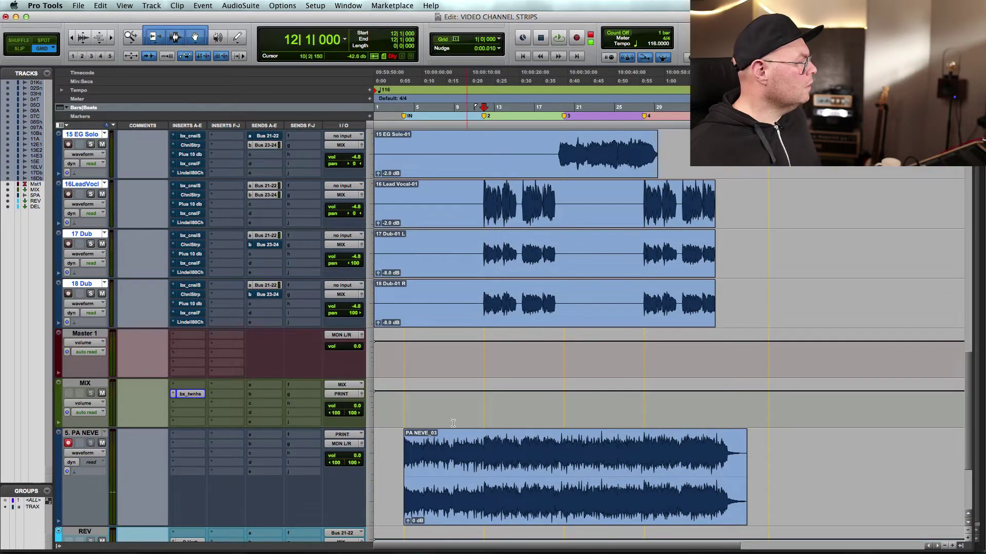
pyautogui.scroll(10, 137, 297)
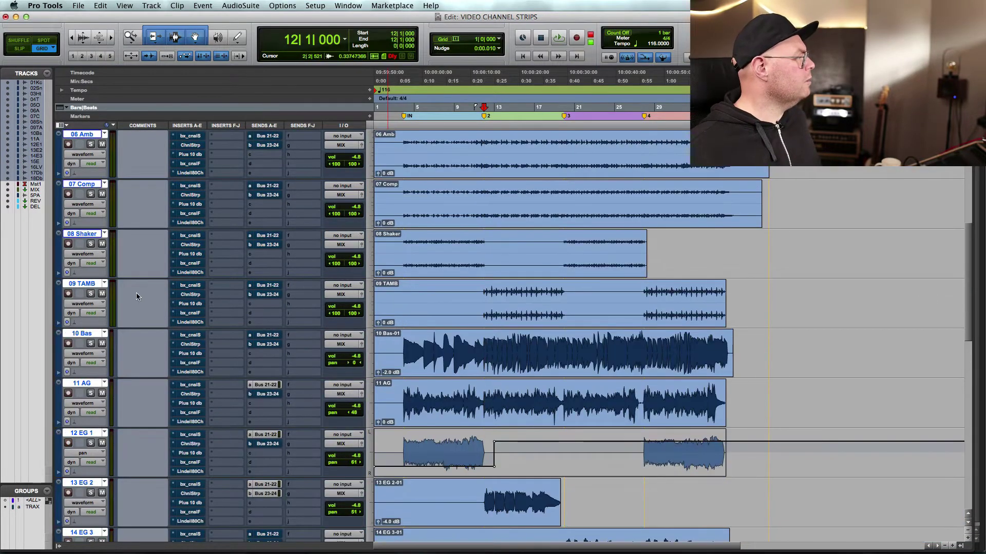
pyautogui.click(91, 343)
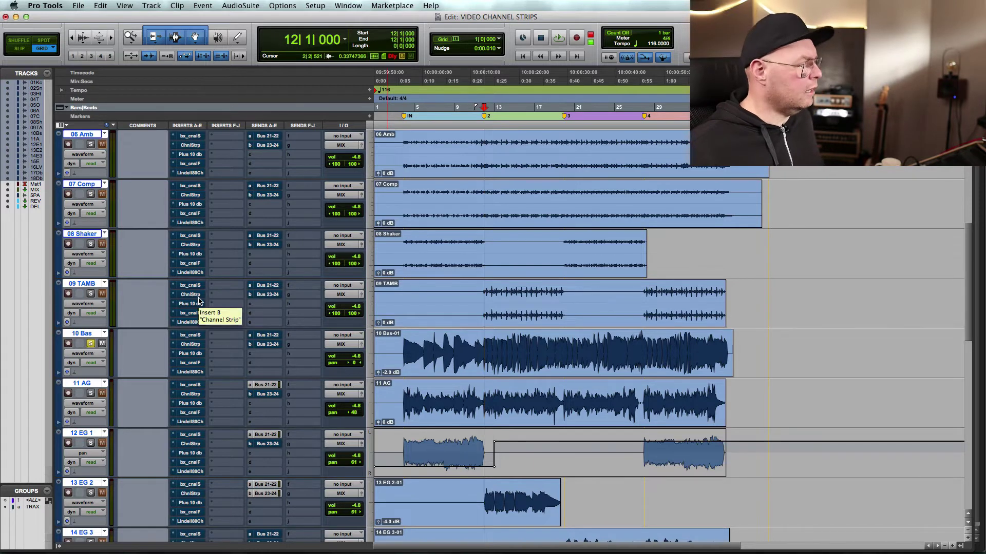
# Step: Play the soloed bass from bar 12 and view the settings of its bx_console SSL 4000 E insert
pyautogui.press('space')
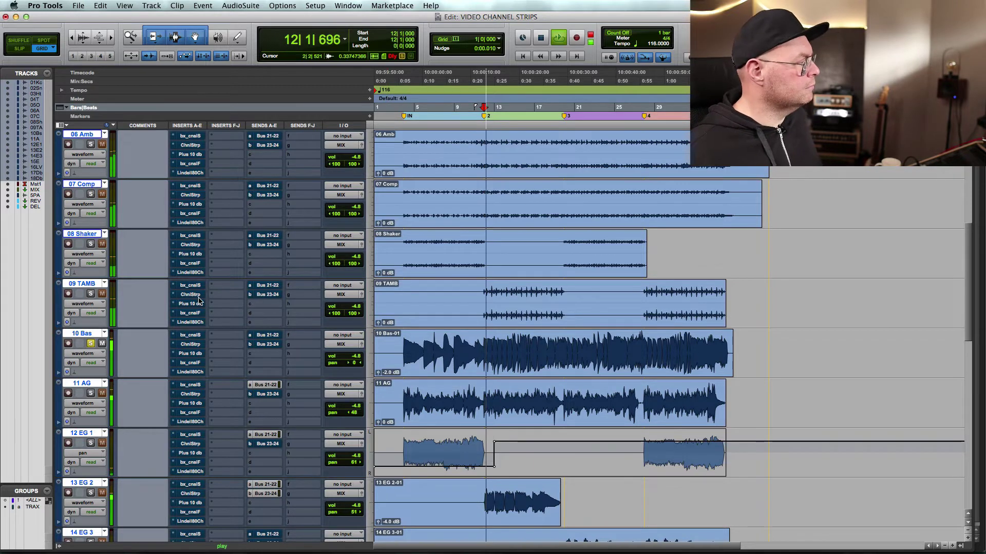
pyautogui.click(193, 337)
pyautogui.press('space')
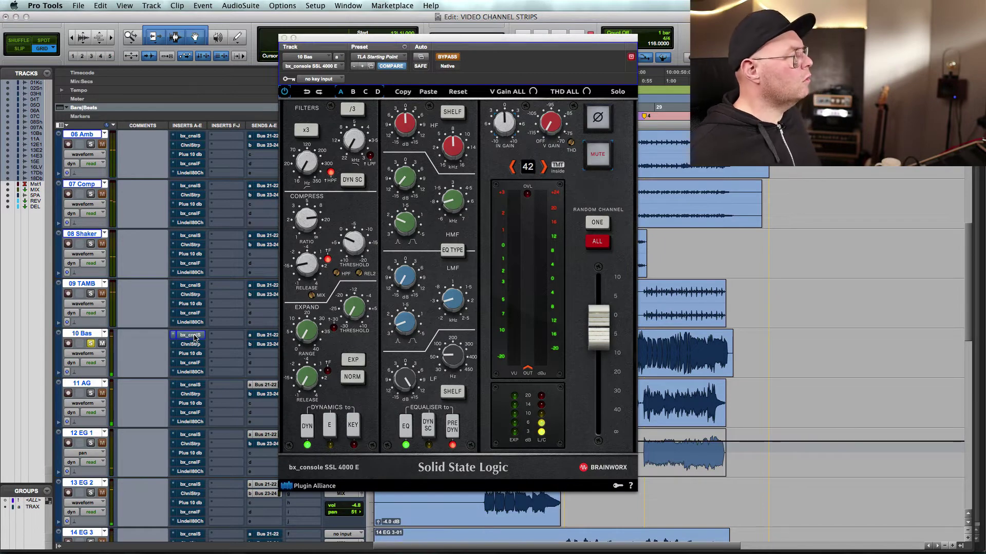
pyautogui.click(193, 337)
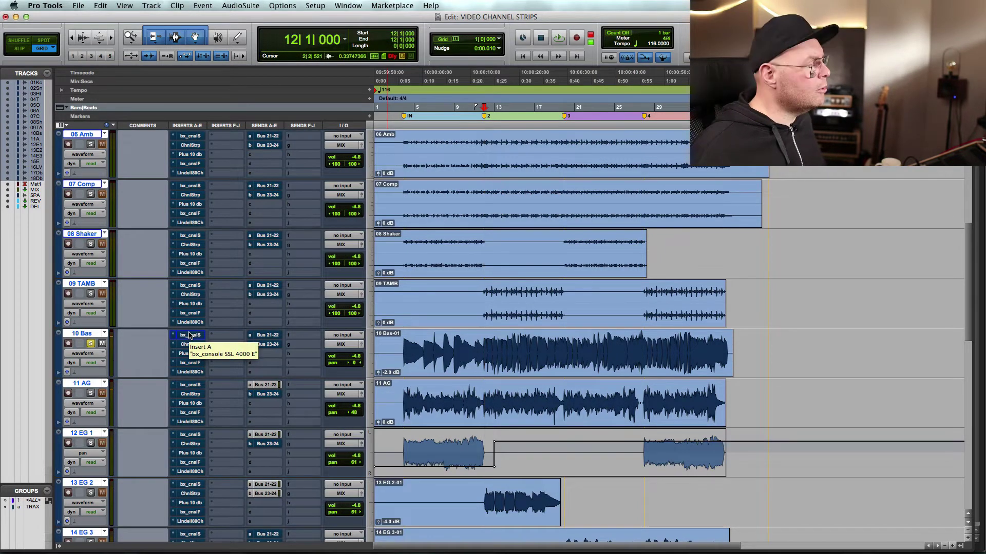
# Step: Audition the soloed bass from bar 12, stop playback and open its Lindell 80 Channel insert to examine the settings
pyautogui.press('space')
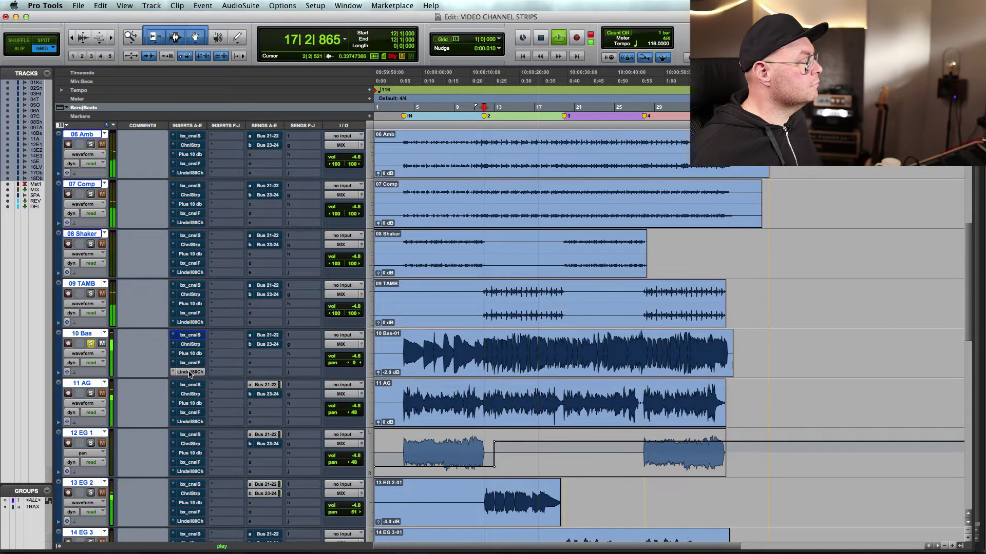
pyautogui.press('space')
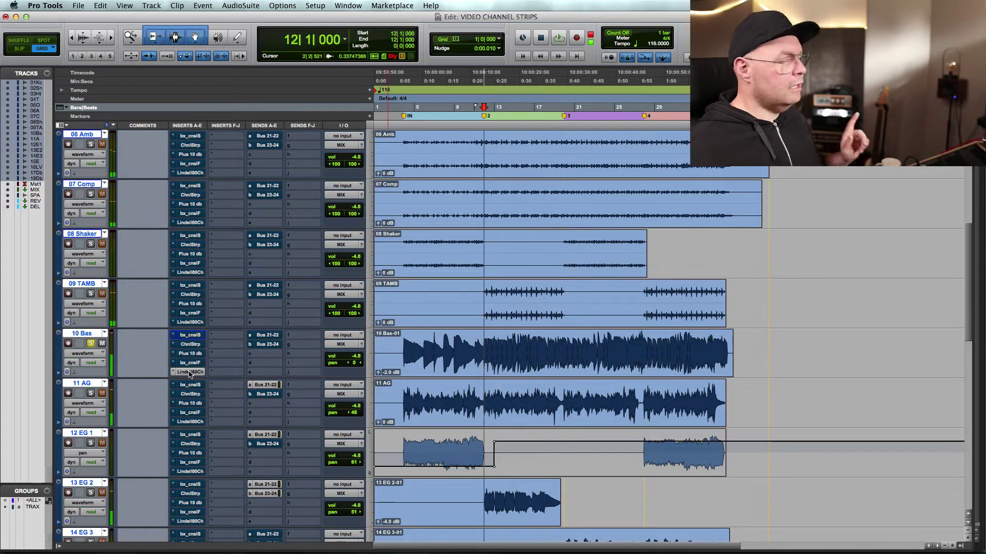
pyautogui.click(190, 372)
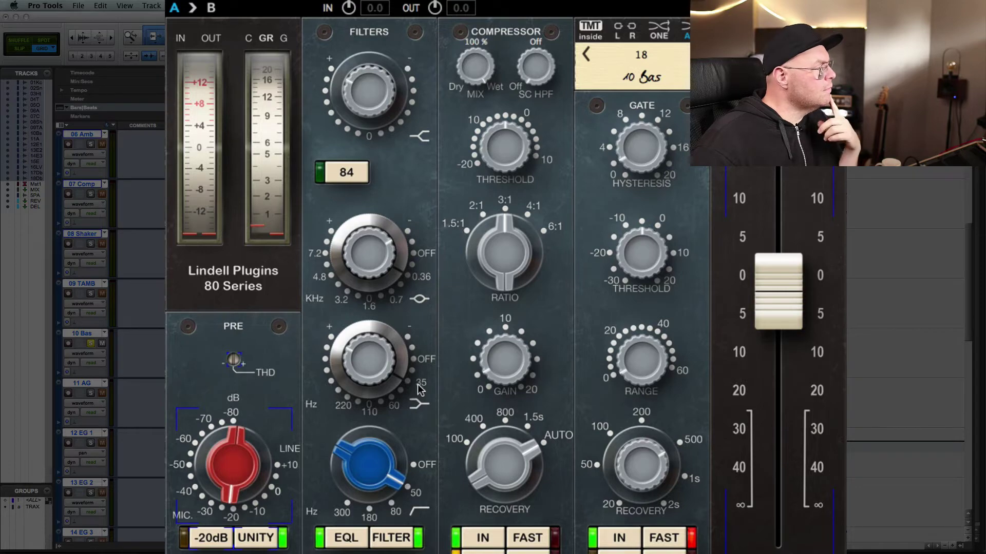
pyautogui.moveTo(380, 379)
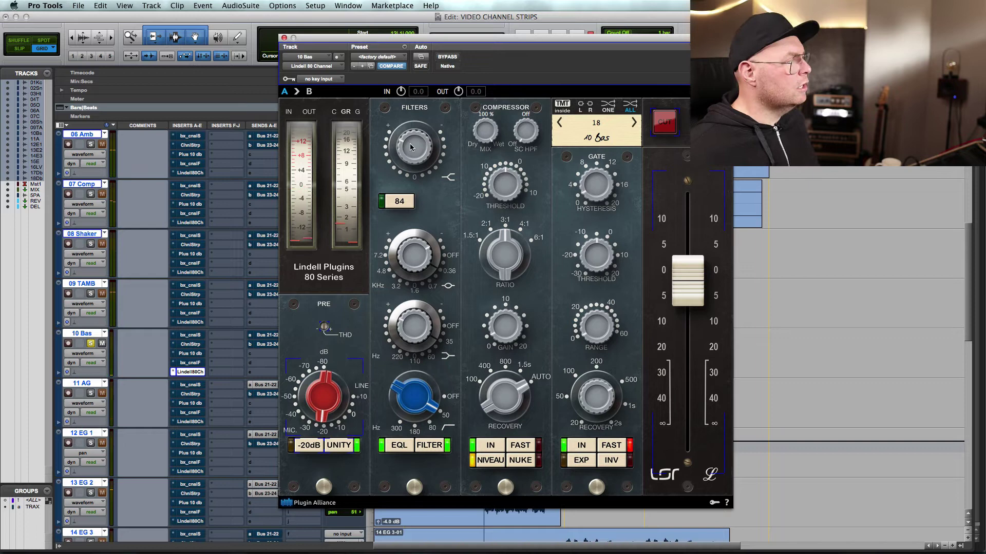
pyautogui.moveTo(410, 147)
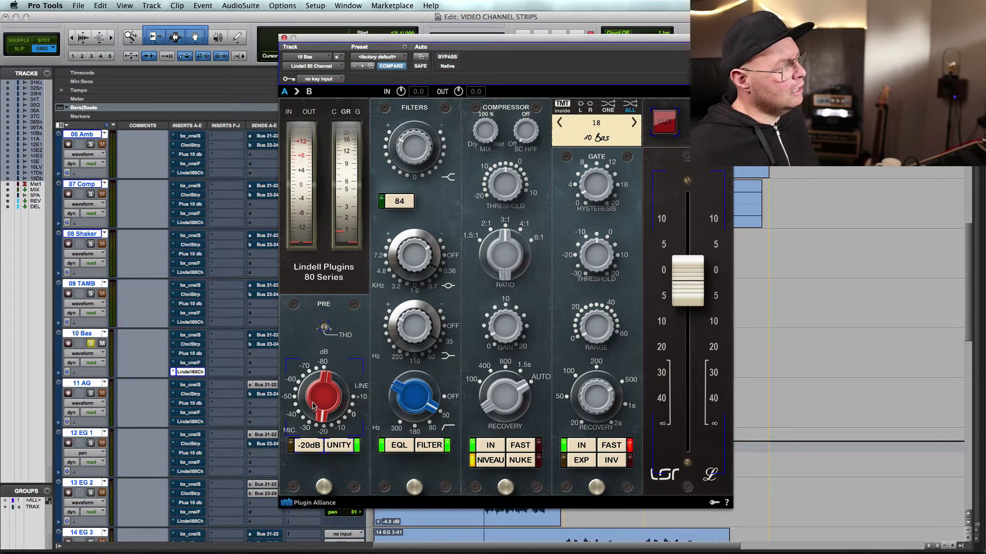
# Step: Adjust the preamp gain of the Lindell 80 Channel while the bass plays
pyautogui.press('space')
pyautogui.moveTo(314, 405); pyautogui.dragTo(323, 319)
pyautogui.moveTo(328, 393); pyautogui.dragTo(333, 395)
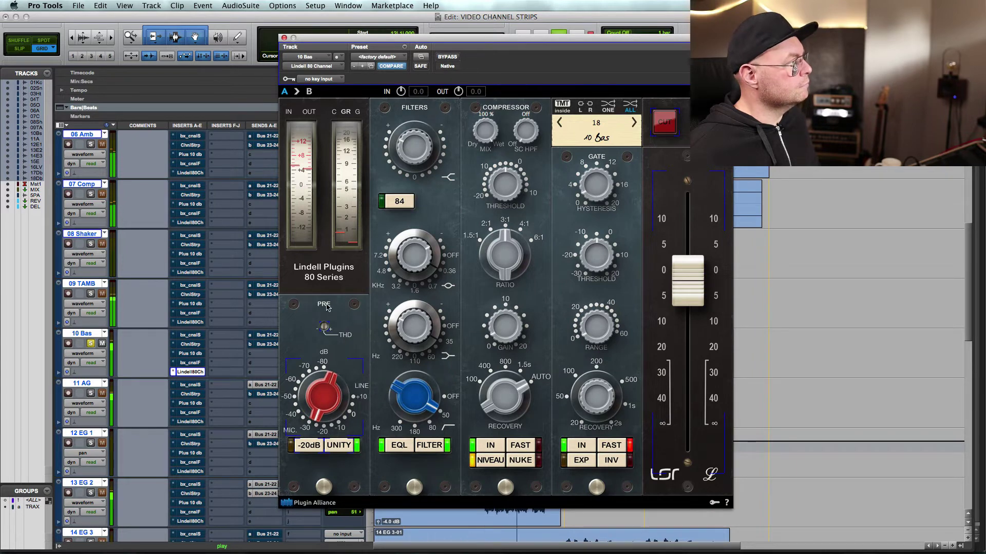
# Step: Compare the bass with the Lindell 80 Channel bypassed and active during playback, leaving the plug-in bypassed
pyautogui.click(449, 57)
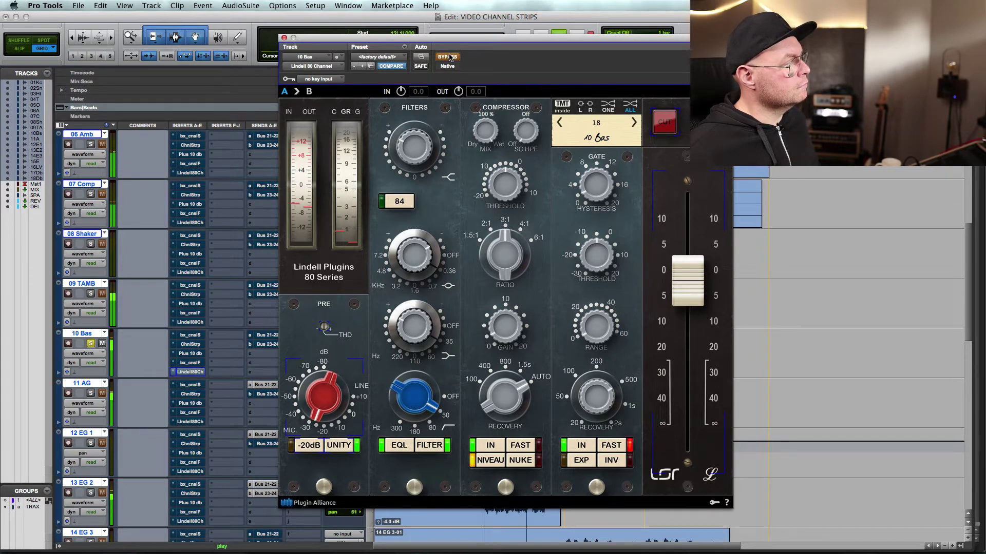
pyautogui.click(449, 57)
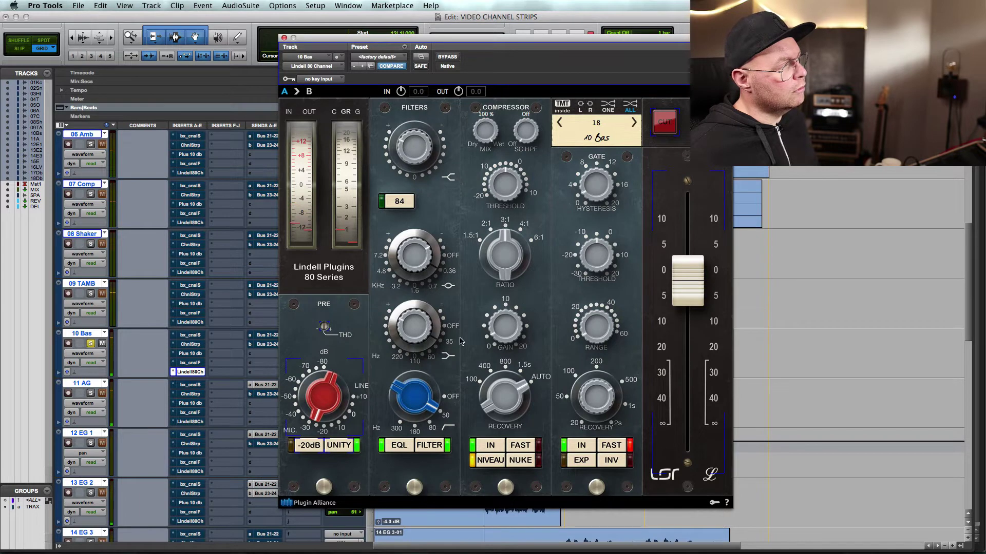
pyautogui.press('space')
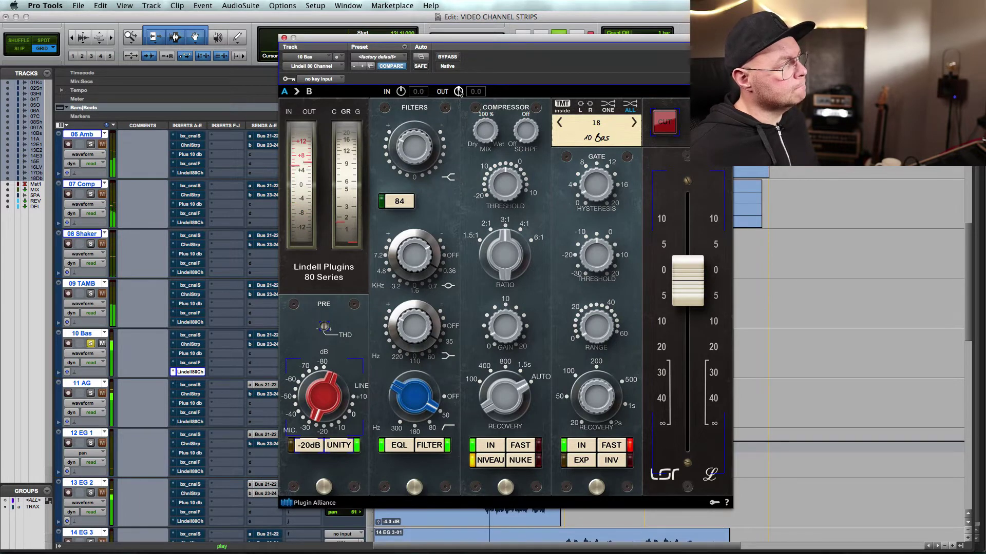
pyautogui.moveTo(437, 41); pyautogui.dragTo(412, 43)
pyautogui.click(463, 57)
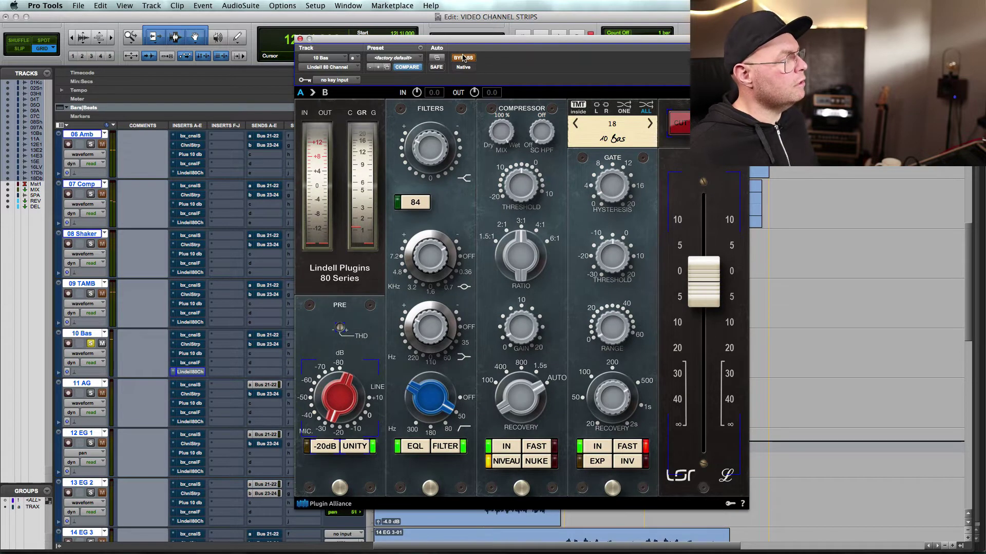
# Step: Open the Channel Strip insert on 10 Bas in place of the Lindell plug-in and take it out of bypass during playback
pyautogui.click(190, 372)
pyautogui.click(189, 344)
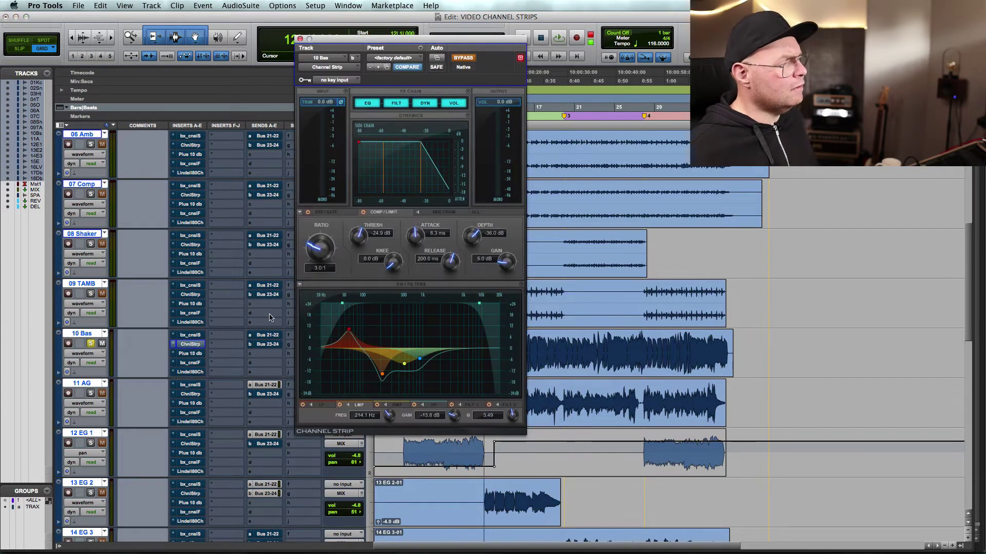
pyautogui.press('space')
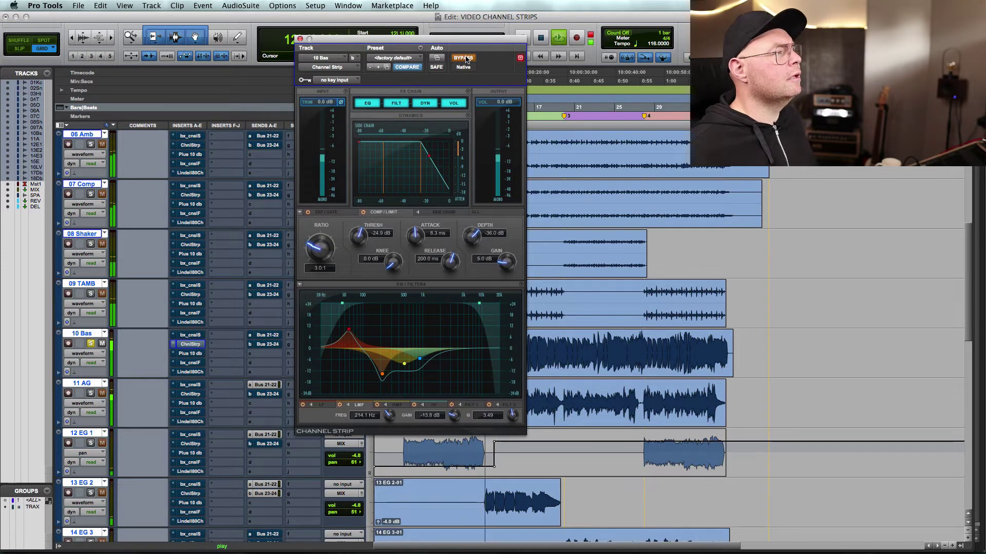
pyautogui.click(465, 60)
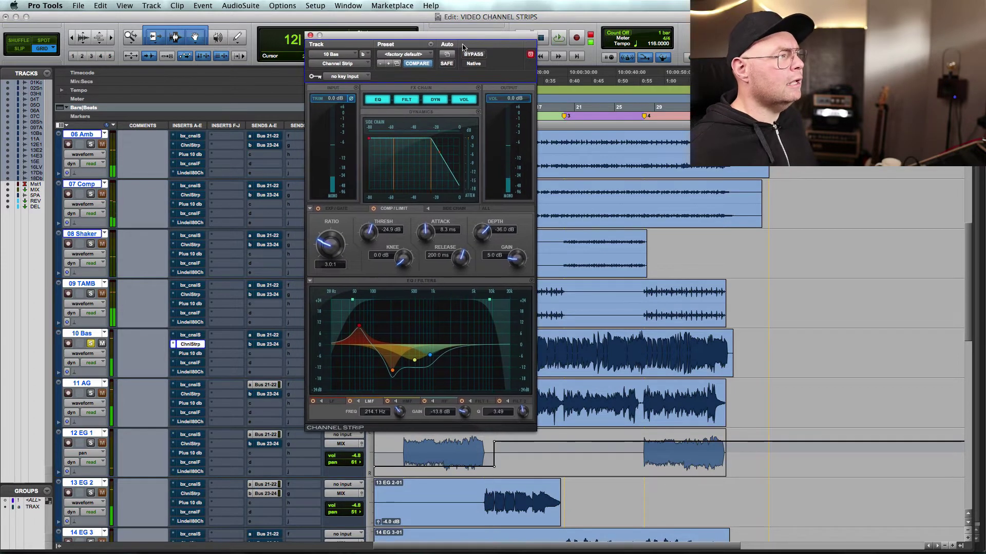
pyautogui.moveTo(459, 39); pyautogui.dragTo(461, 51)
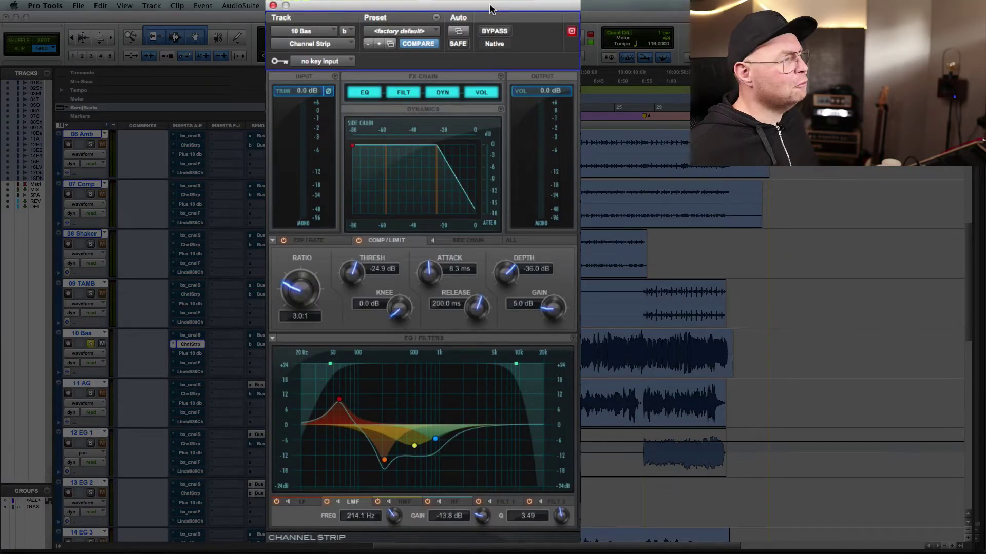
# Step: Compare the bass with the Channel Strip bypassed and active during playback
pyautogui.press('space')
pyautogui.click(495, 32)
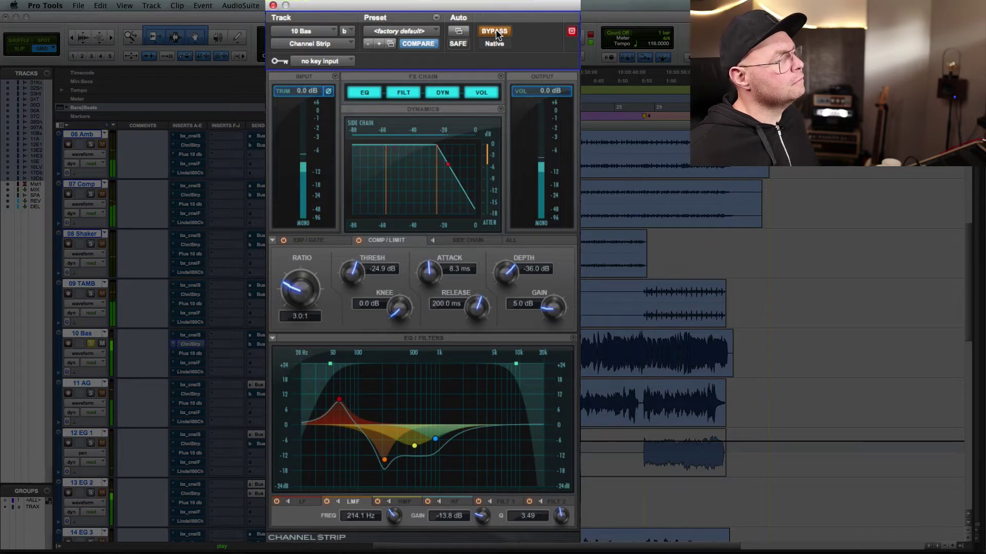
pyautogui.click(495, 31)
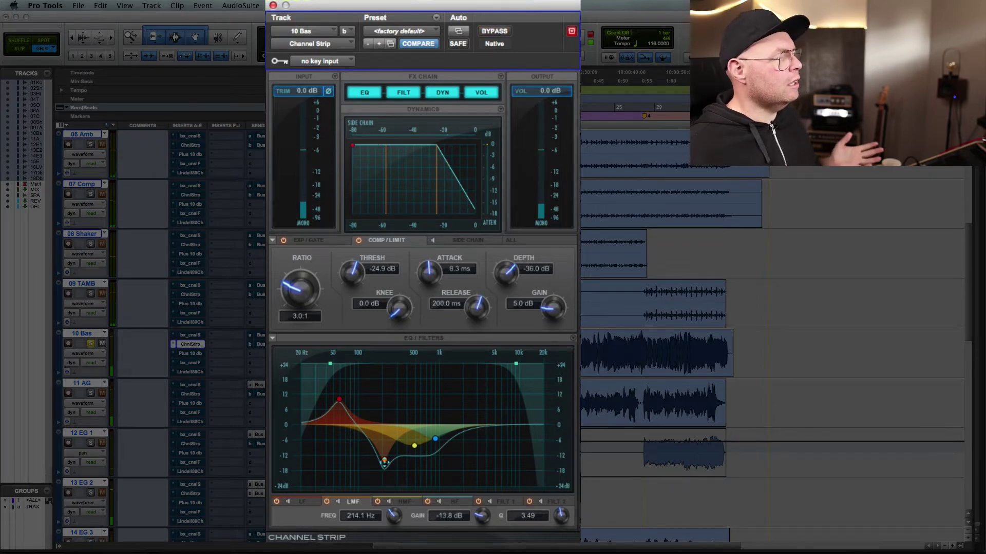
# Step: Select the Channel Strip's HMF band and cycle the EQ graph's gain range through 12 dB and back to 24 dB
pyautogui.click(411, 445)
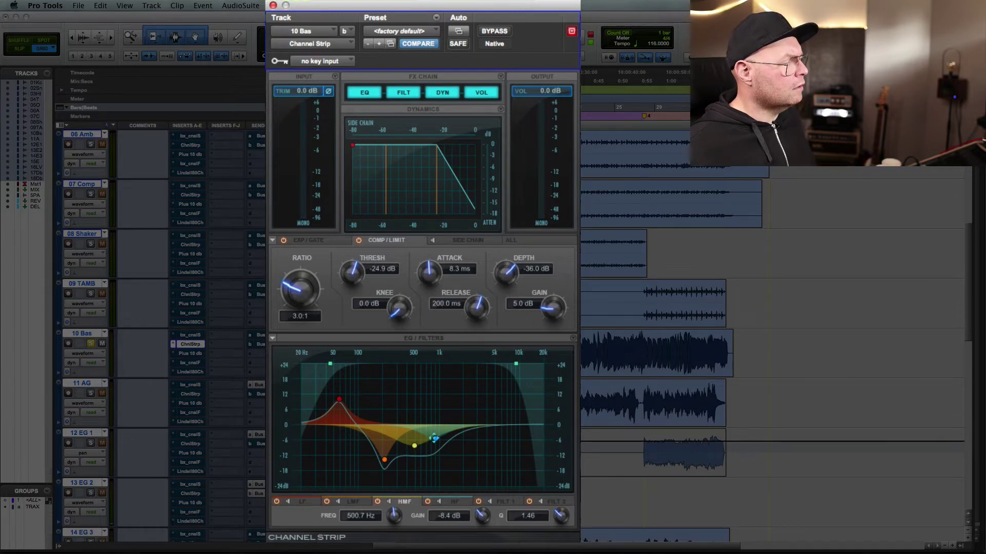
pyautogui.click(574, 337)
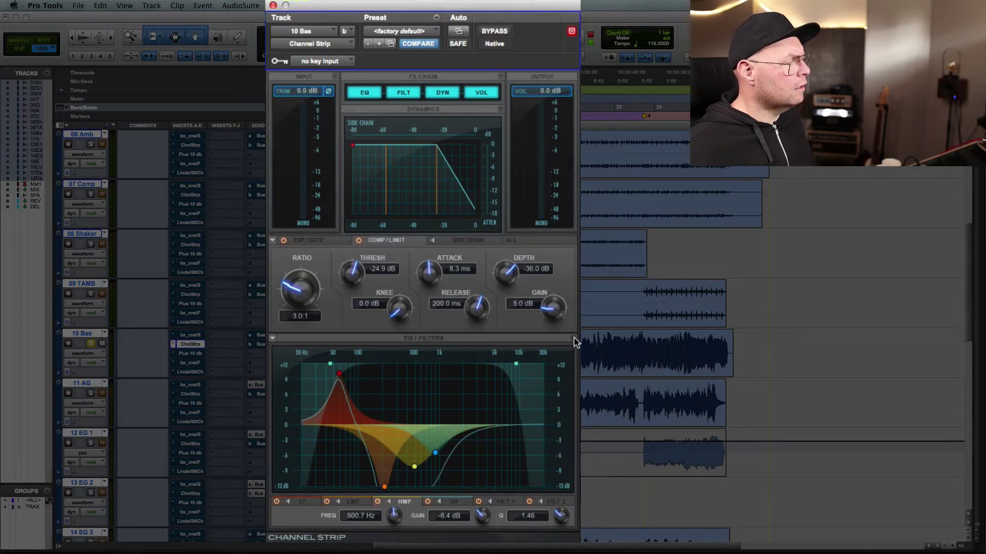
pyautogui.click(574, 337)
pyautogui.click(574, 336)
pyautogui.click(574, 336)
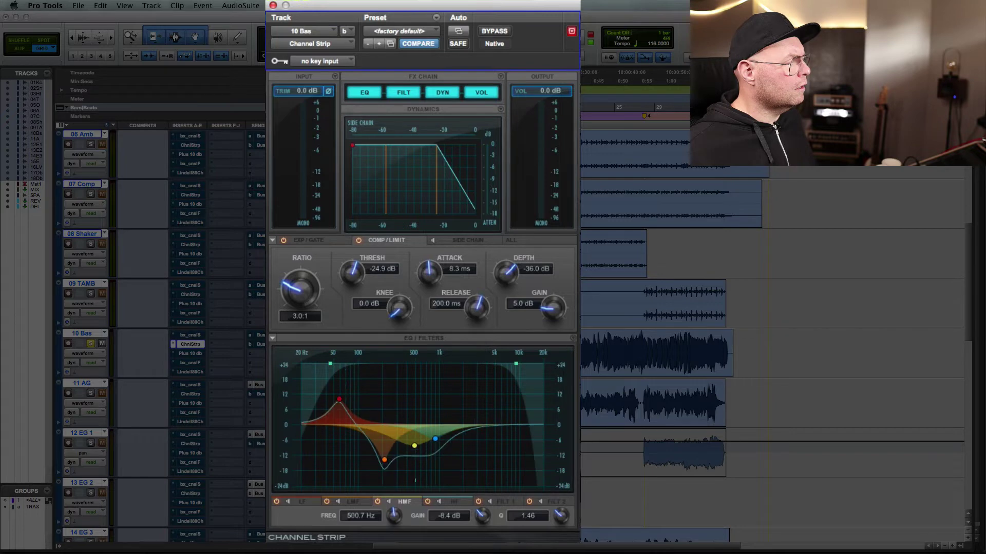
# Step: Inspect the Channel Strip's LMF band on the EQ graph, play the bass and select the FILT 1 low-cut filter
pyautogui.click(381, 458)
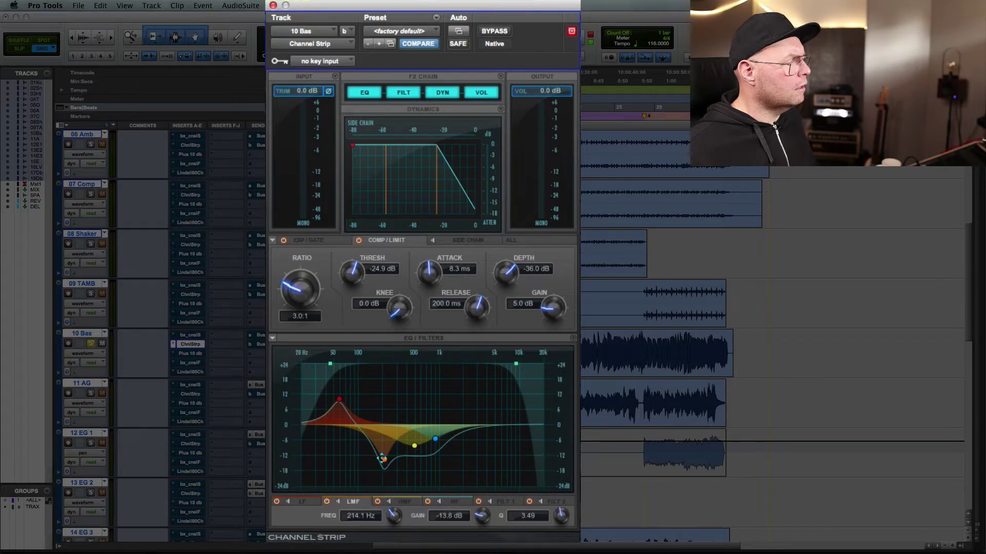
pyautogui.click(574, 339)
pyautogui.click(574, 339)
pyautogui.press('space')
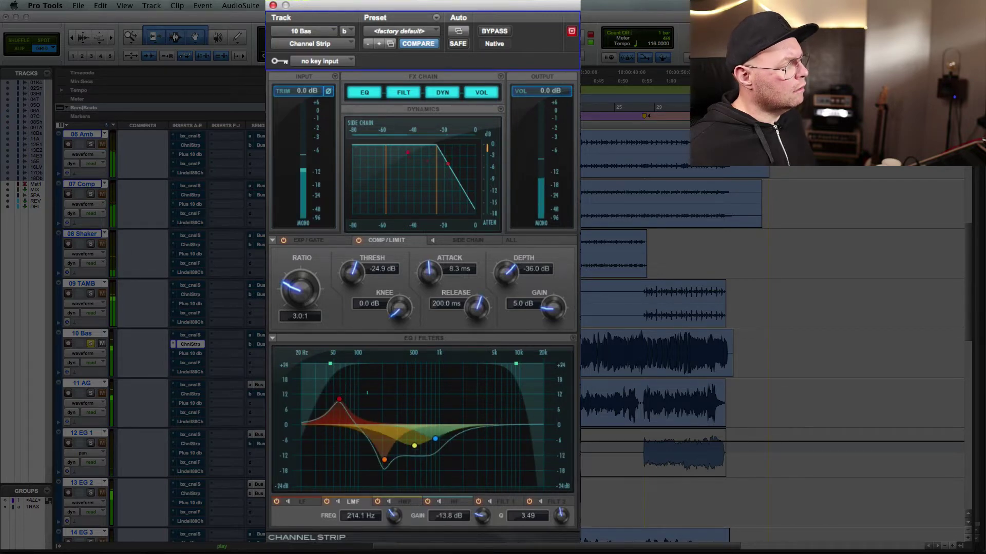
pyautogui.click(331, 361)
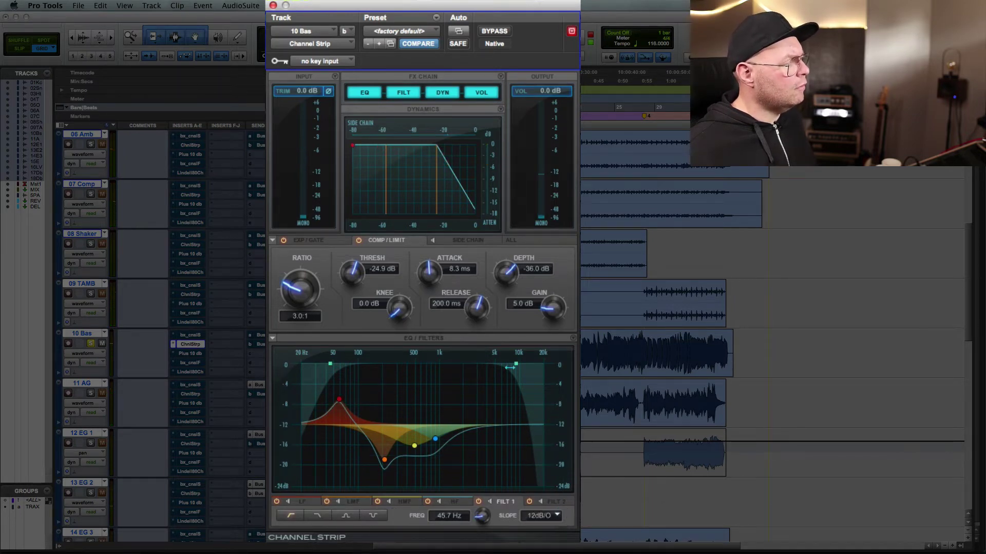
# Step: Toggle the bypass of the bass's Channel Strip on and off, then open the Lindell 80 Channel alongside it
pyautogui.keyDown('super'); pyautogui.click(186, 345); pyautogui.keyUp('super')
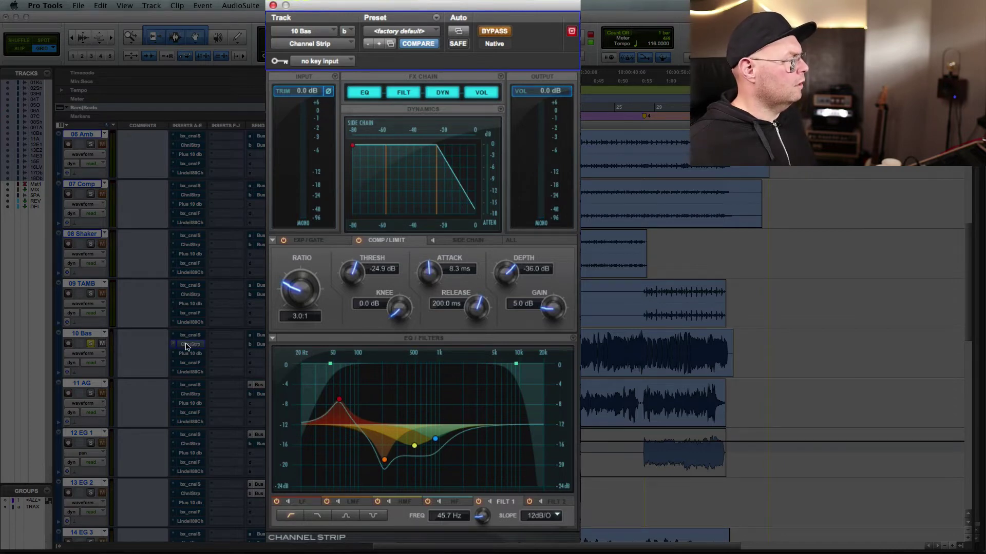
pyautogui.keyDown('super'); pyautogui.click(187, 345); pyautogui.keyUp('super')
pyautogui.click(187, 373)
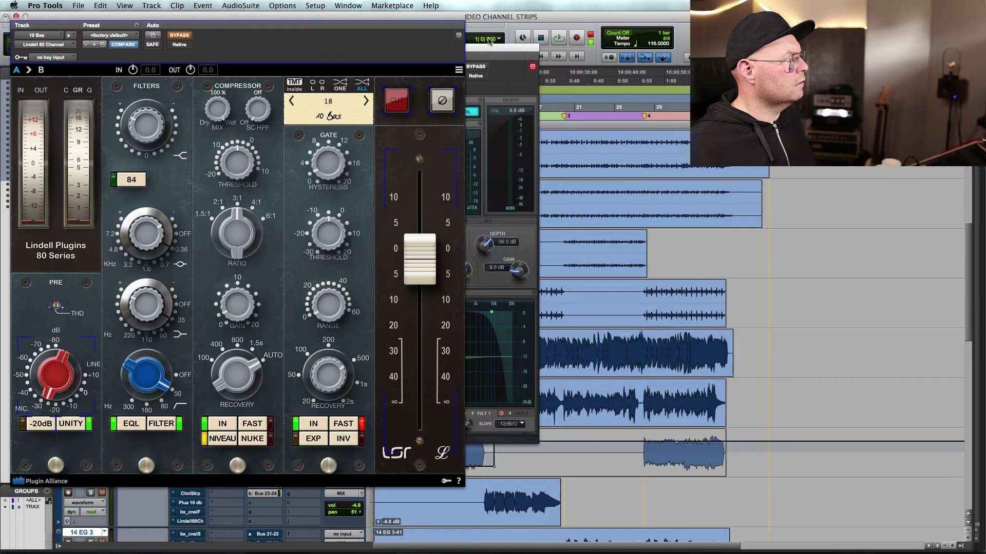
# Step: Place the Channel Strip window beside the Lindell 80 Channel, play the bass for comparison, and close both plug-in windows
pyautogui.moveTo(488, 46); pyautogui.dragTo(647, 41)
pyautogui.press('space')
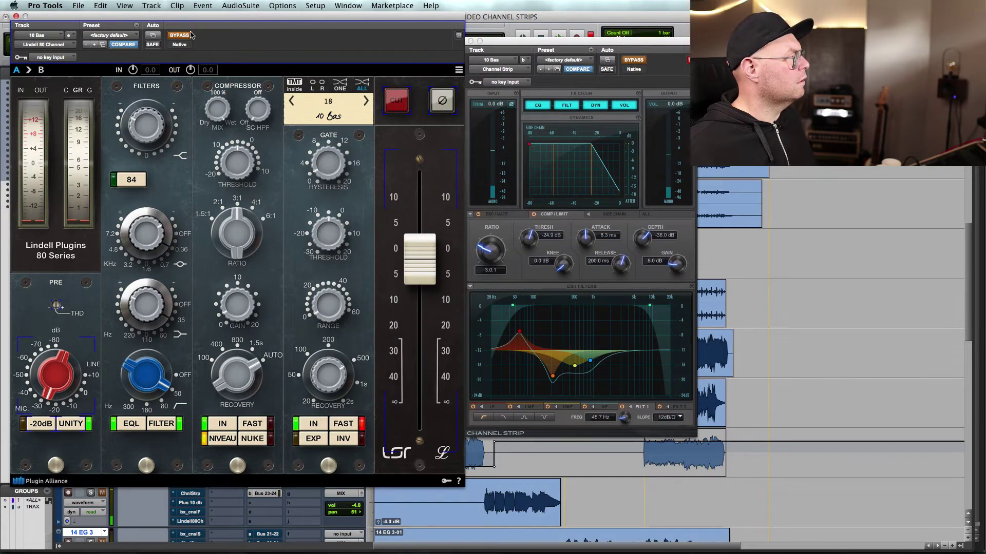
pyautogui.click(16, 17)
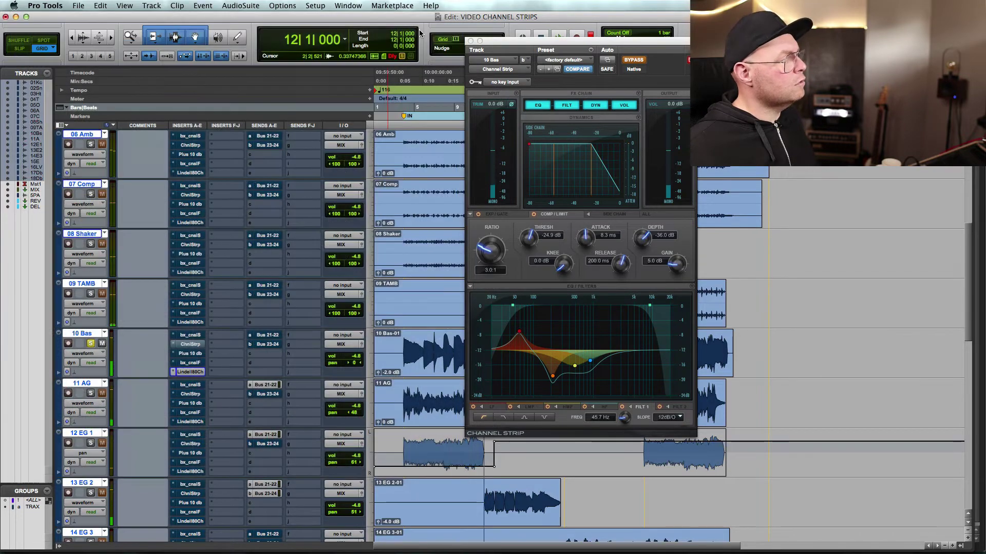
pyautogui.click(471, 41)
# Step: Turn off the bass's solo and bypass its Lindell 80 Channel insert
pyautogui.scroll(-3, 188, 262)
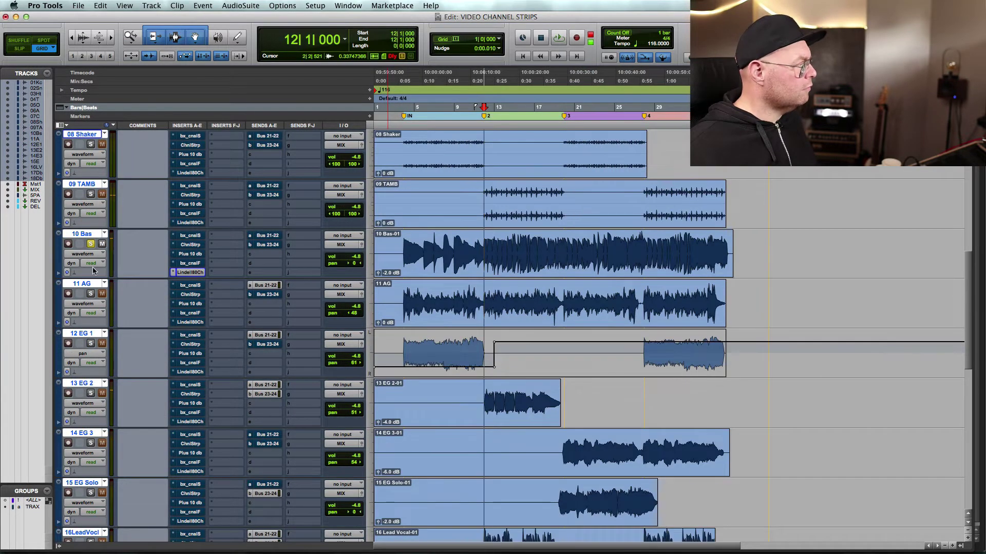
pyautogui.keyDown('ctrl'); pyautogui.keyDown('super'); pyautogui.click(190, 272); pyautogui.keyUp('super'); pyautogui.keyUp('ctrl')
pyautogui.scroll(-6, 206, 272)
pyautogui.scroll(6, 205, 272)
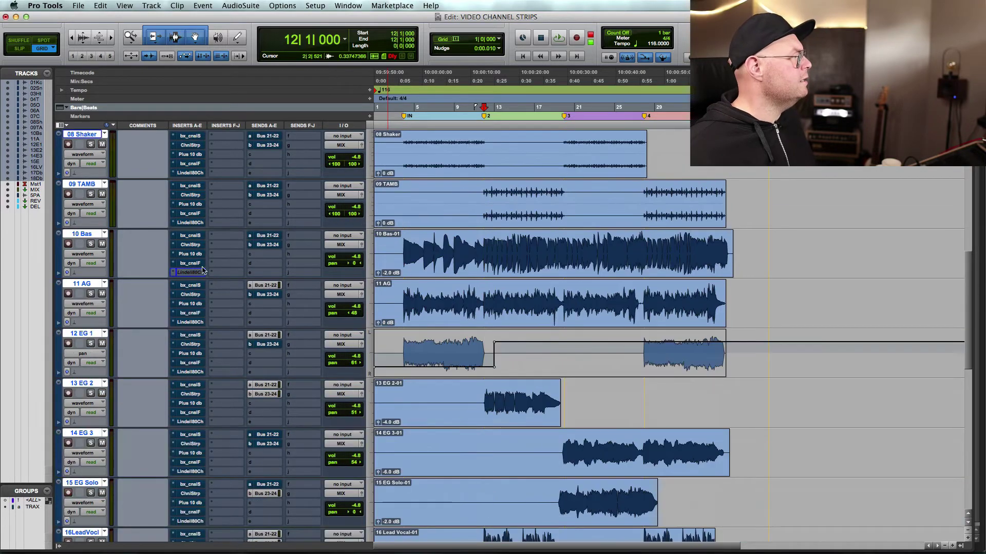
# Step: Open the bass's Lindell 80 Channel, change its TMT console channel to 31 and 32, and close the plug-in
pyautogui.click(189, 272)
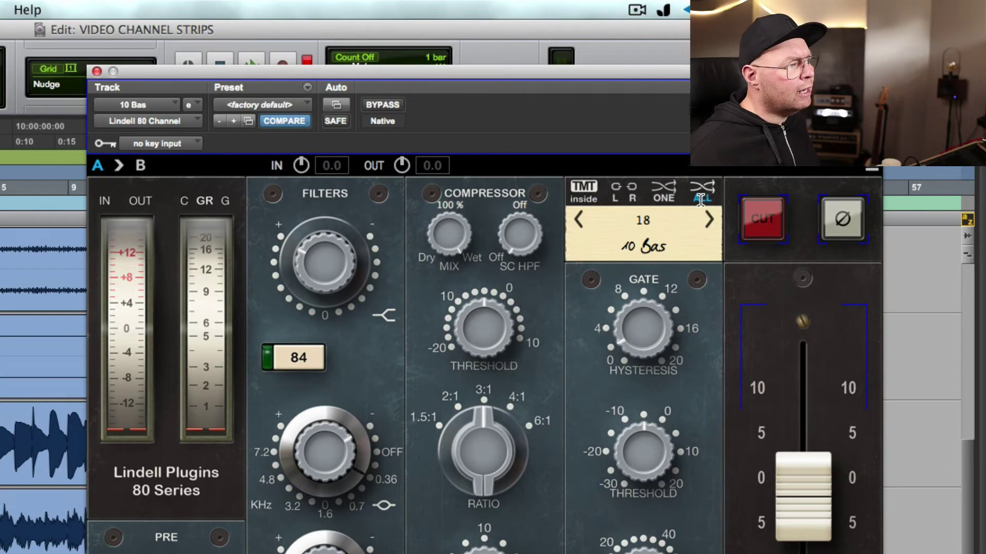
pyautogui.moveTo(659, 86); pyautogui.dragTo(198, 99)
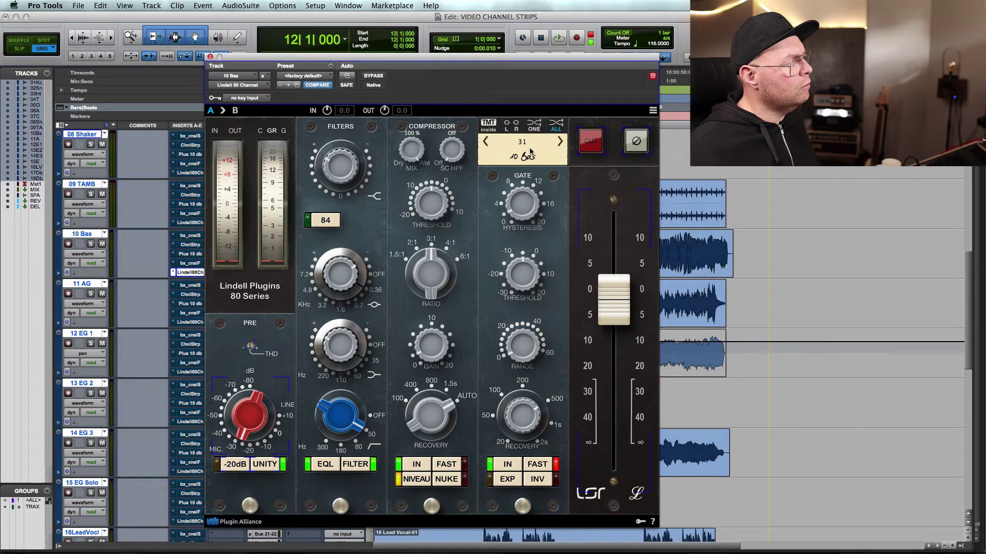
pyautogui.click(210, 56)
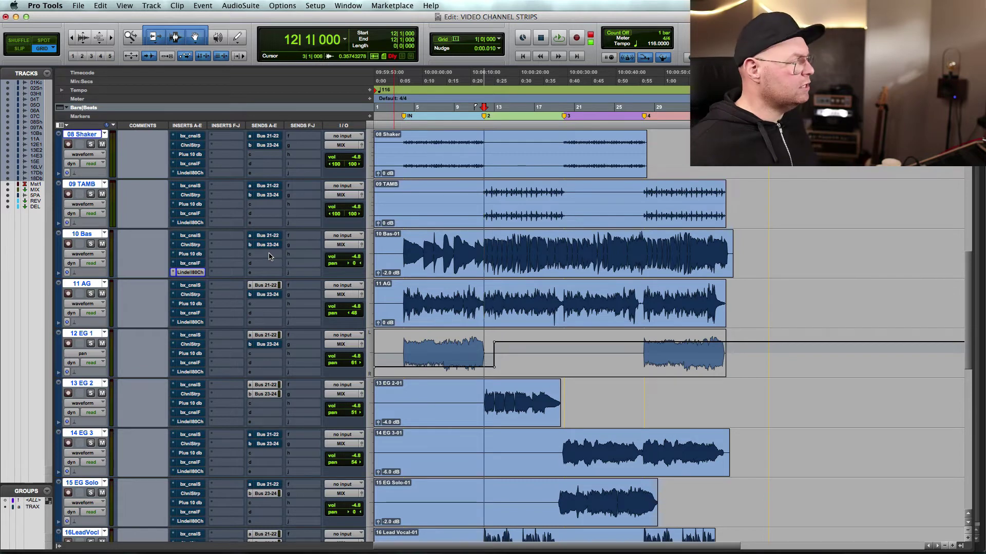
pyautogui.click(184, 273)
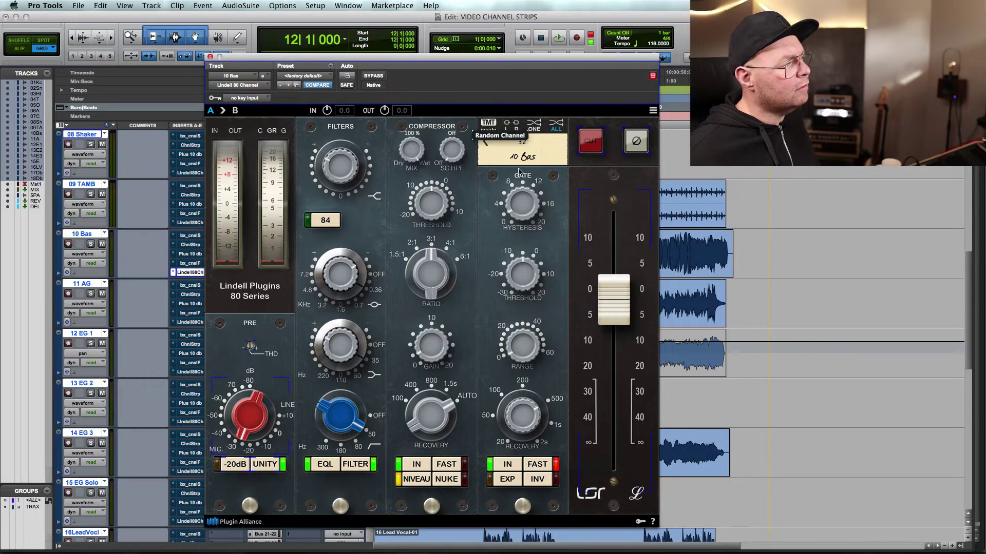
pyautogui.click(530, 138)
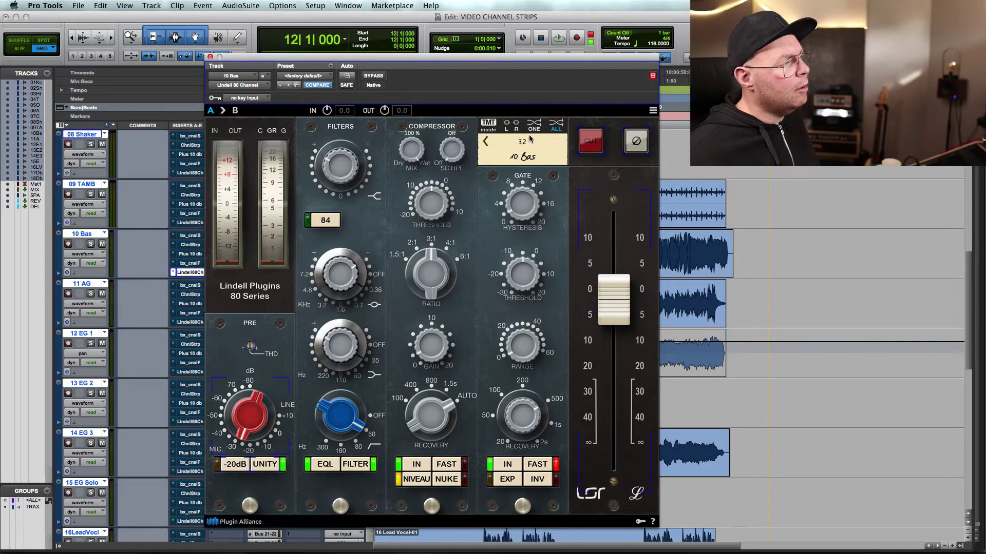
pyautogui.click(210, 57)
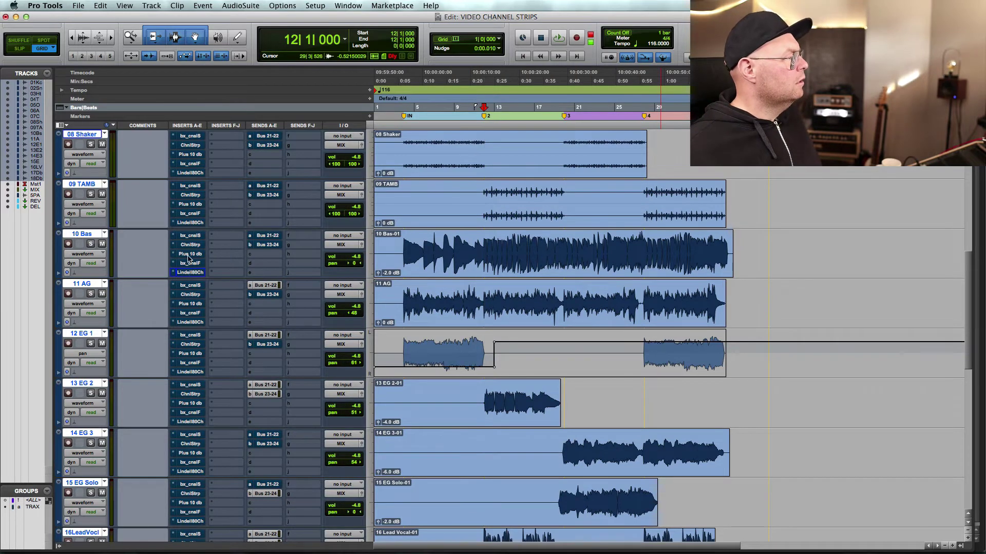
# Step: Solo the 11 AG track and play it, then view its Plus 10 db plug-in
pyautogui.scroll(-3, 191, 221)
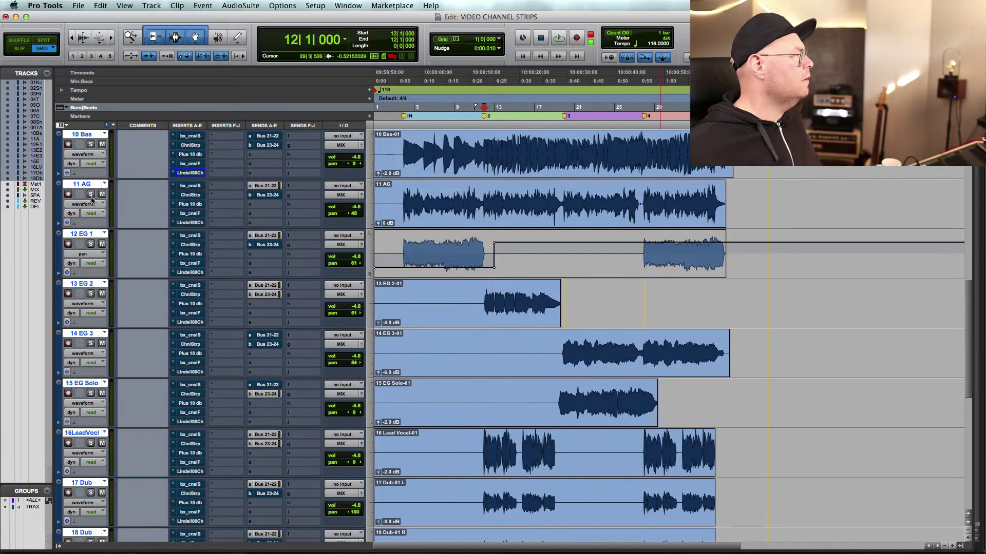
pyautogui.hotkey('shift', 's')
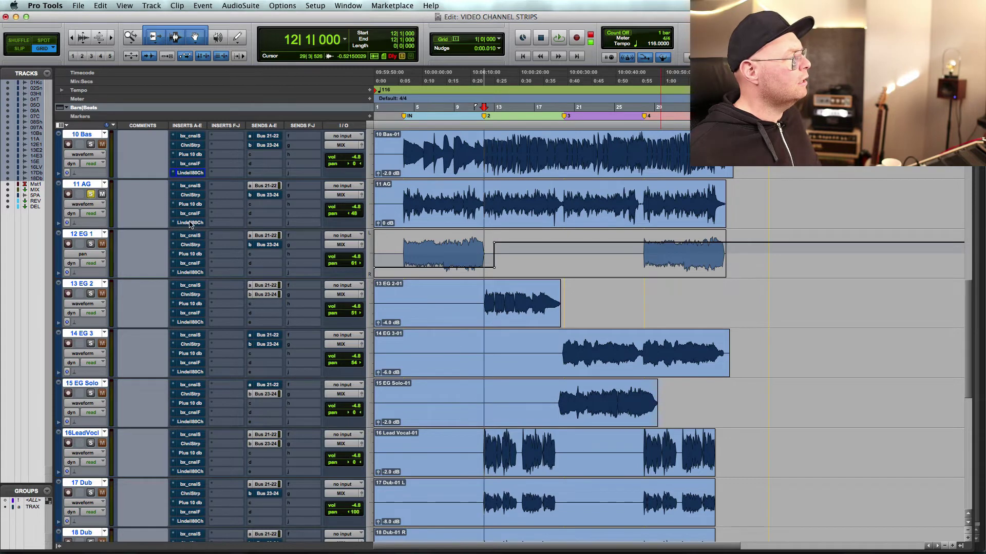
pyautogui.press('space')
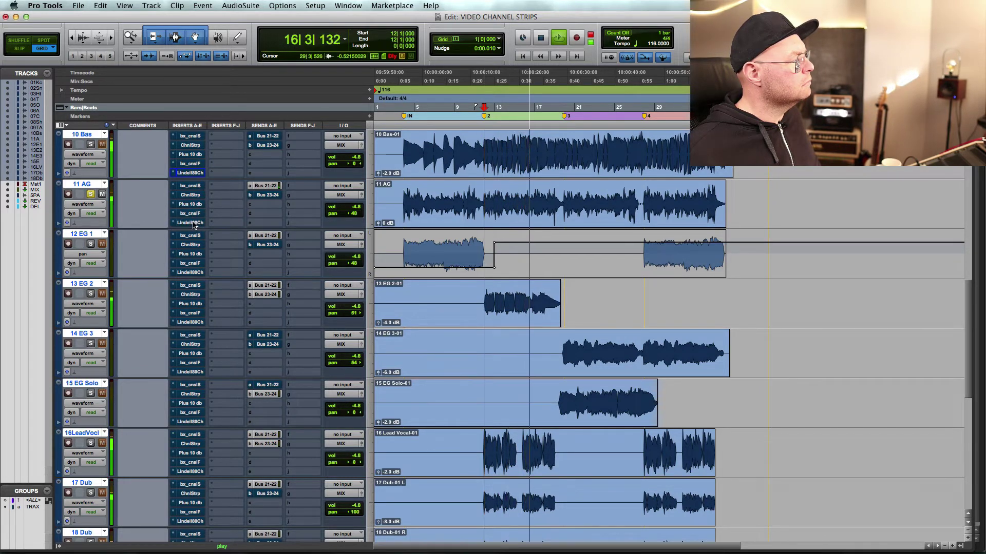
pyautogui.press('space')
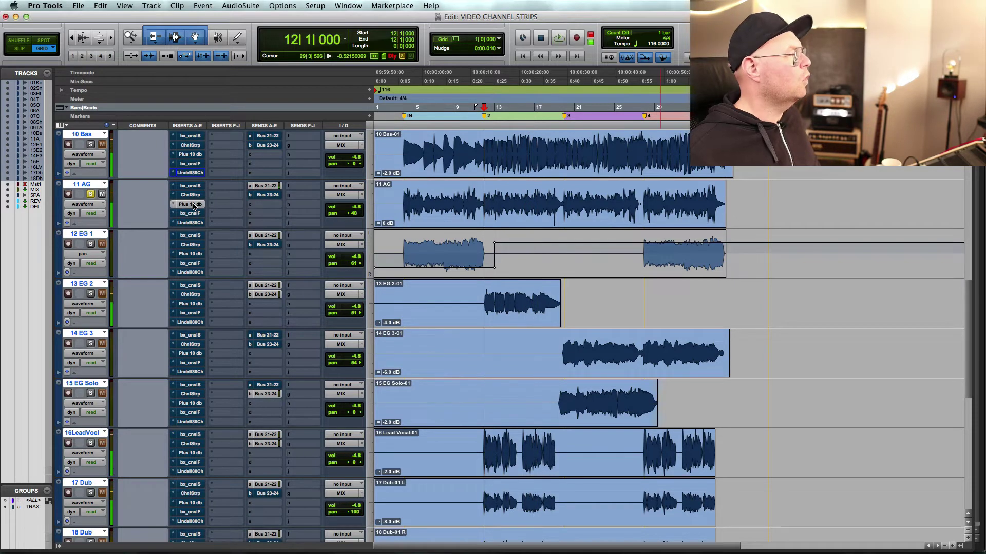
pyautogui.click(192, 204)
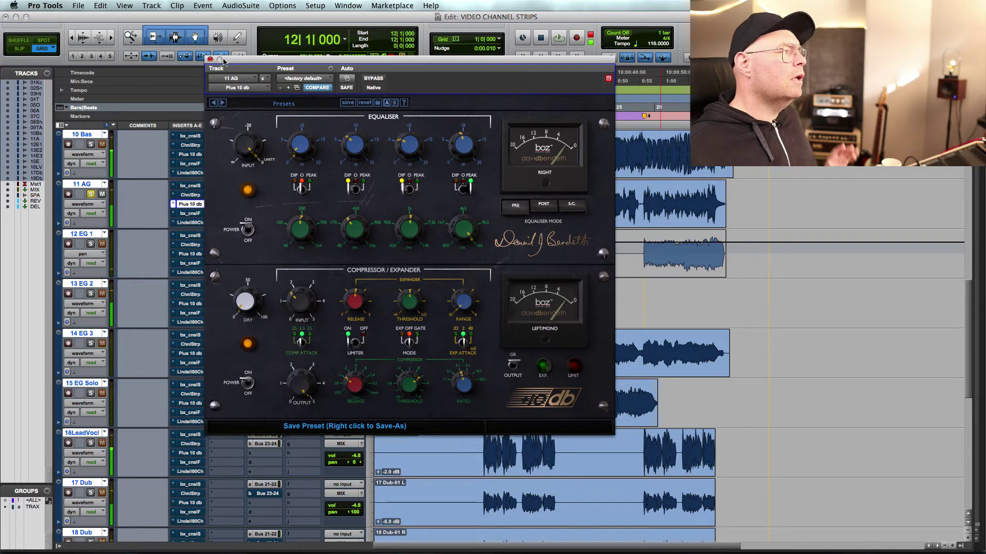
pyautogui.click(210, 59)
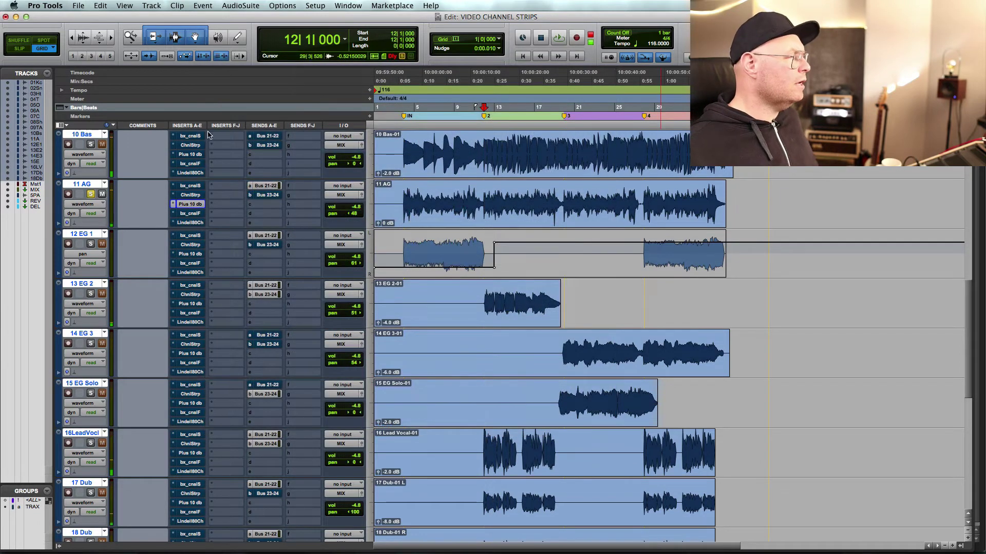
# Step: Compare the acoustic guitar with its Channel Strip bypassed and active during playback, then close the plug-in
pyautogui.click(190, 197)
pyautogui.press('space')
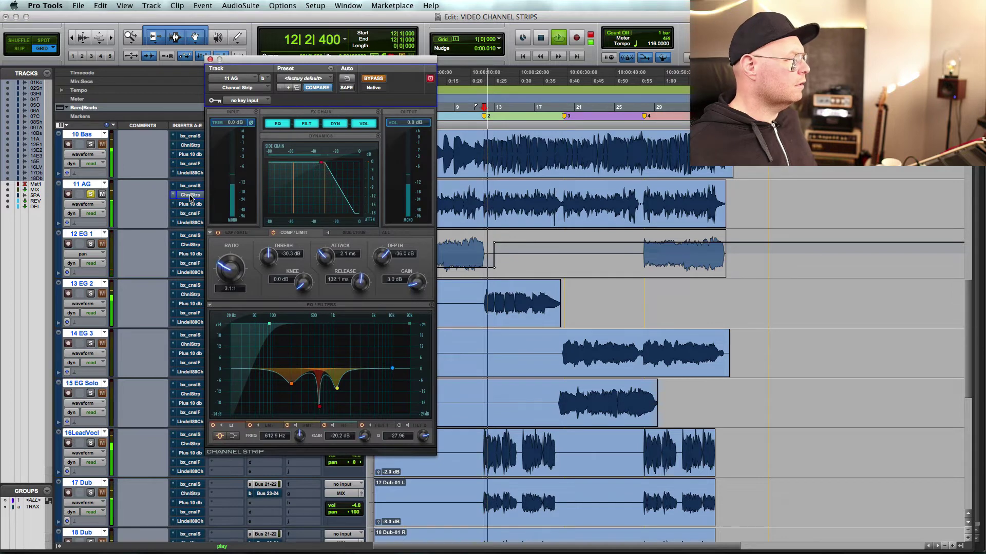
pyautogui.keyDown('super'); pyautogui.click(190, 197); pyautogui.keyUp('super')
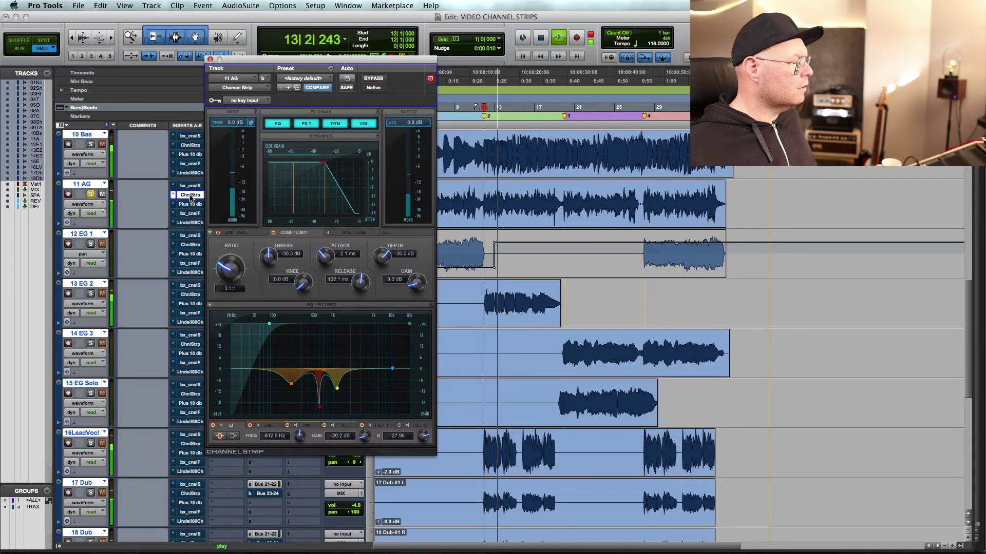
pyautogui.press('space')
pyautogui.click(190, 195)
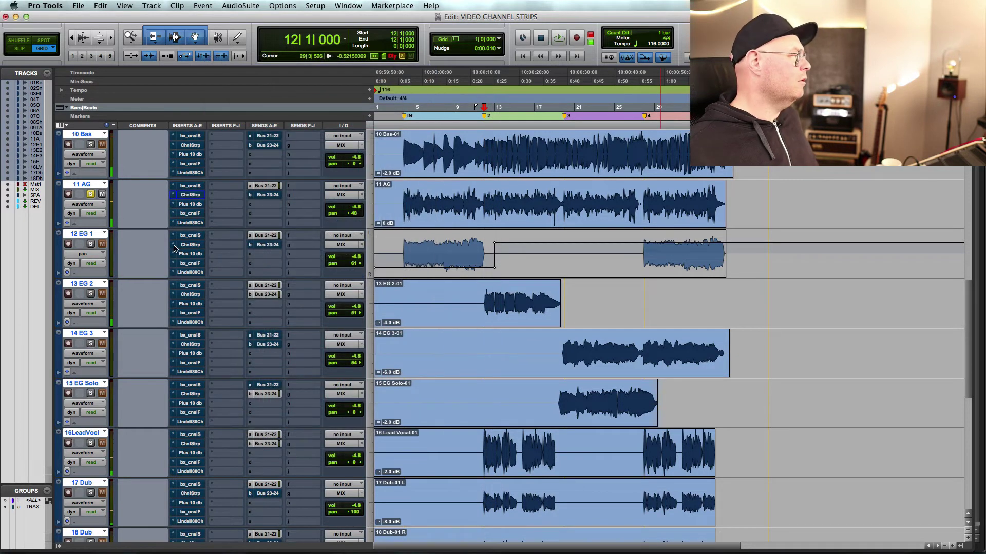
# Step: Compare the acoustic guitar with its Lindell 80 Channel active and bypassed during playback, then close the plug-in
pyautogui.click(189, 222)
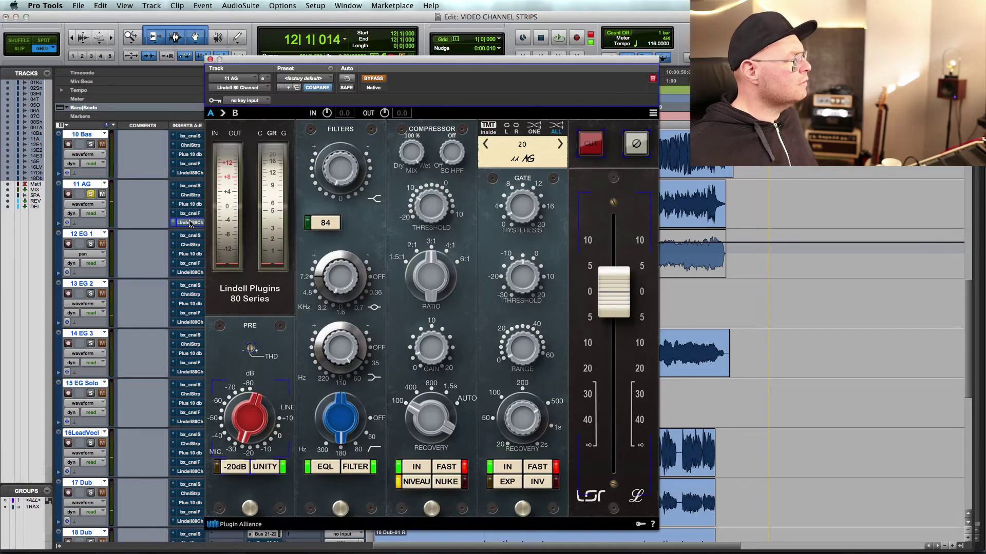
pyautogui.press('space')
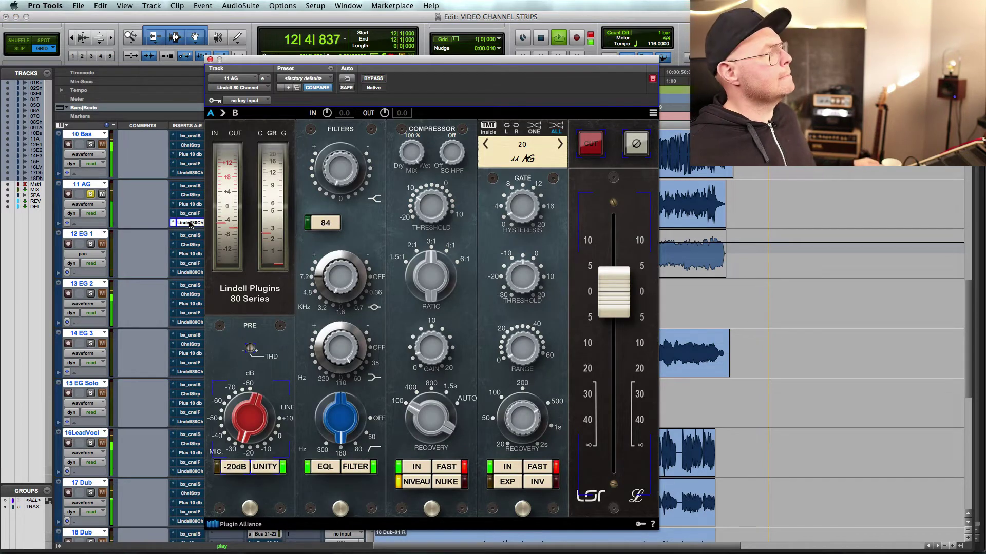
pyautogui.click(374, 79)
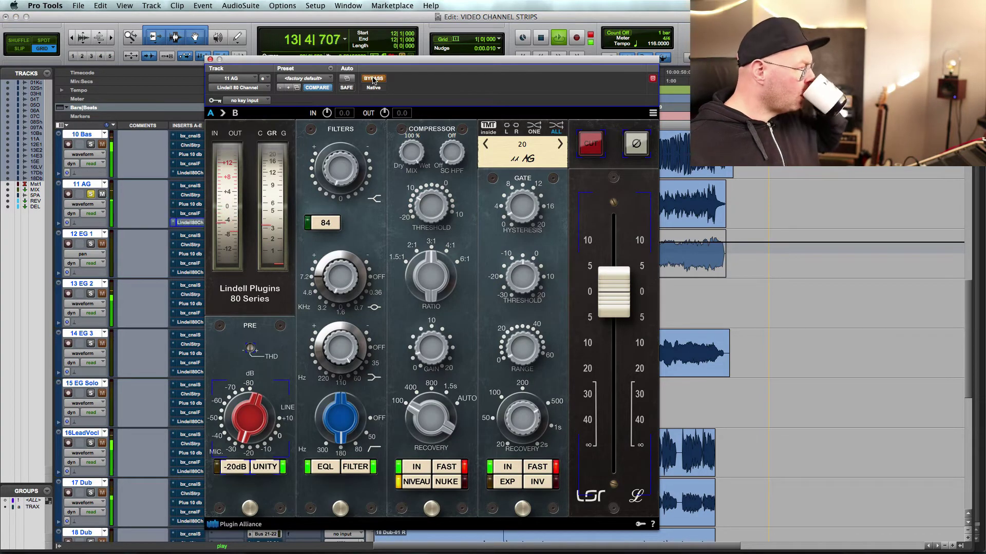
pyautogui.click(373, 78)
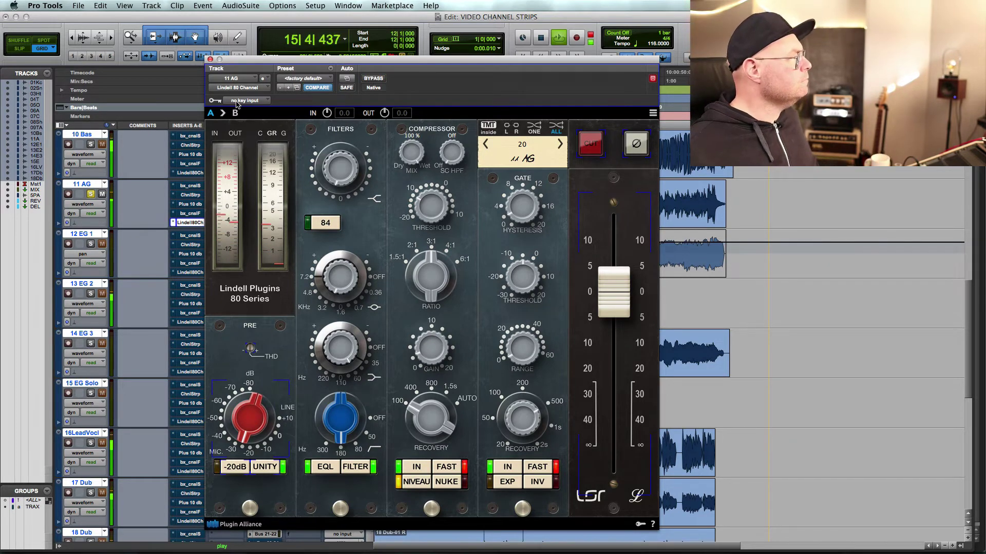
pyautogui.press('space')
pyautogui.click(210, 59)
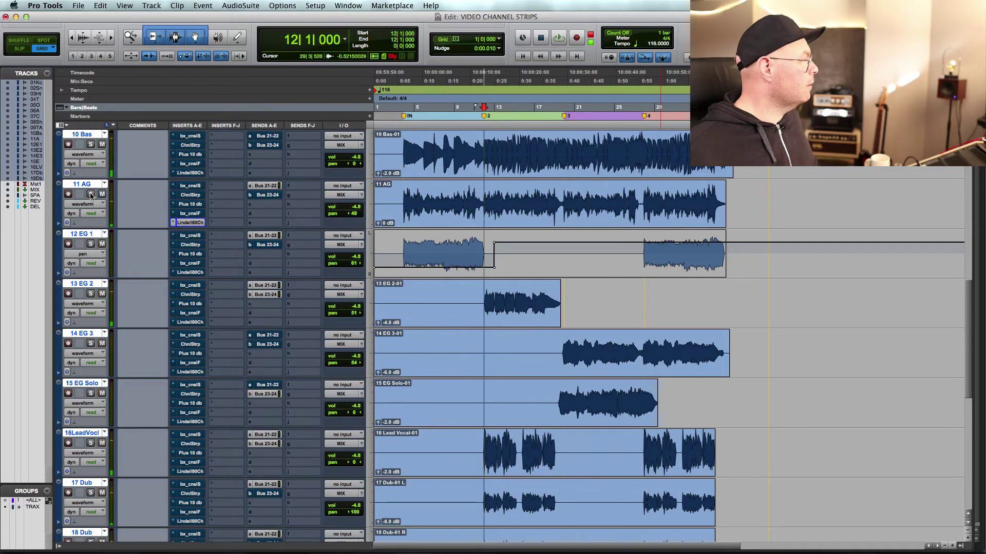
# Step: Switch the solo from 11 AG to the 16 Lead Vocal track and play its opening phrase several times
pyautogui.scroll(-5, 128, 246)
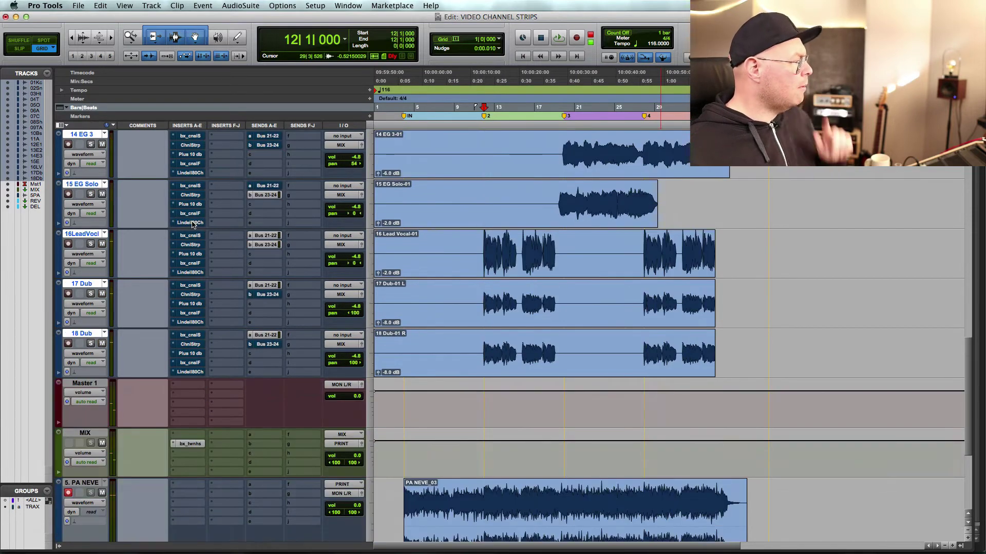
pyautogui.click(90, 244)
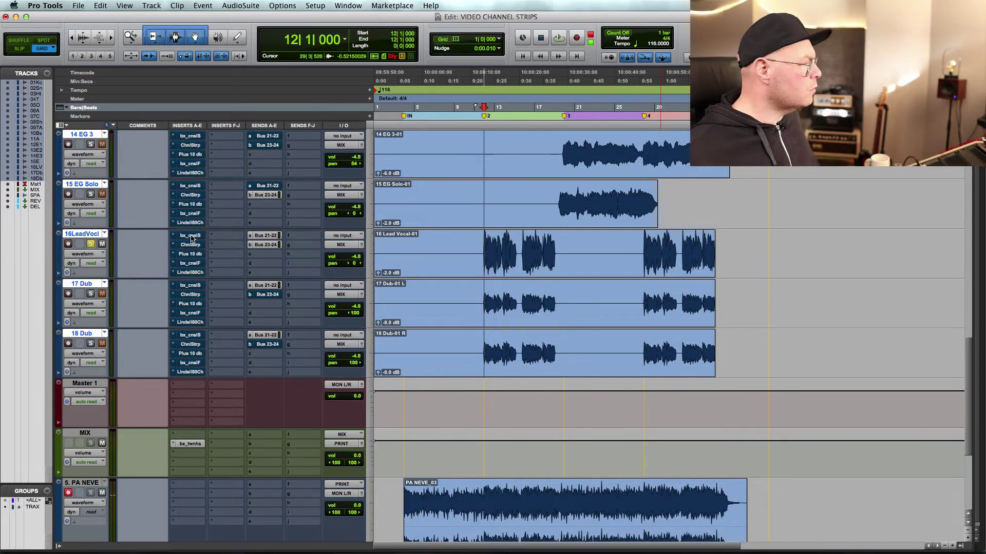
pyautogui.press('space')
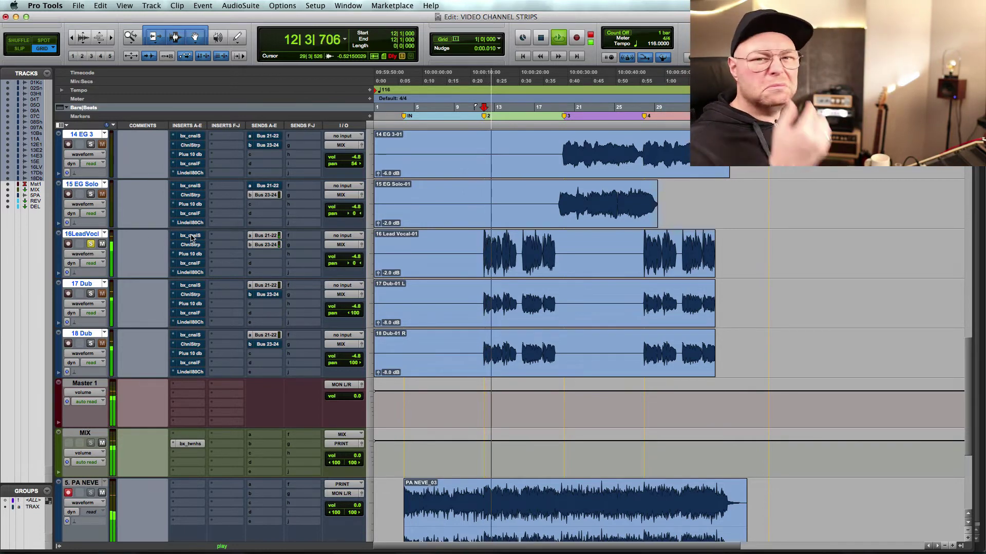
pyautogui.press('space')
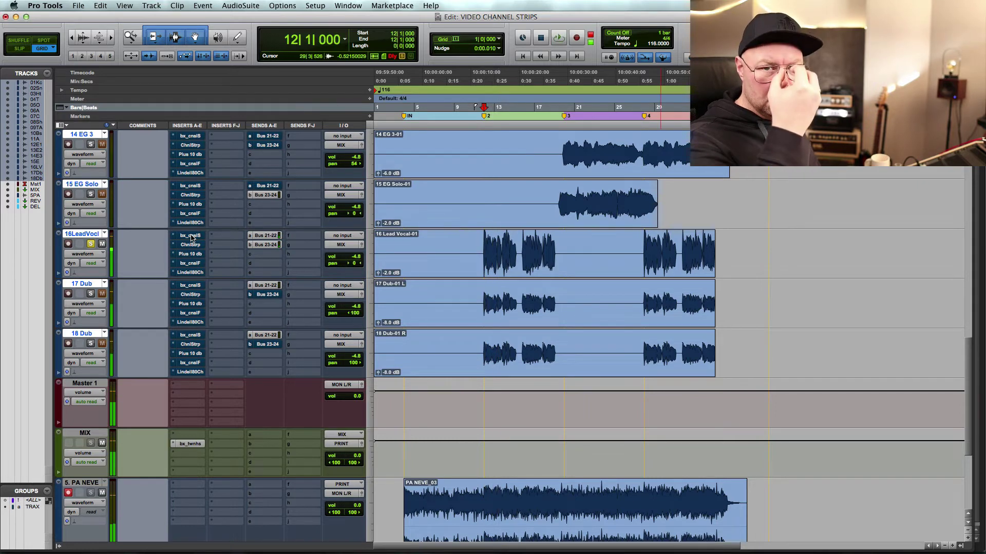
pyautogui.press('space')
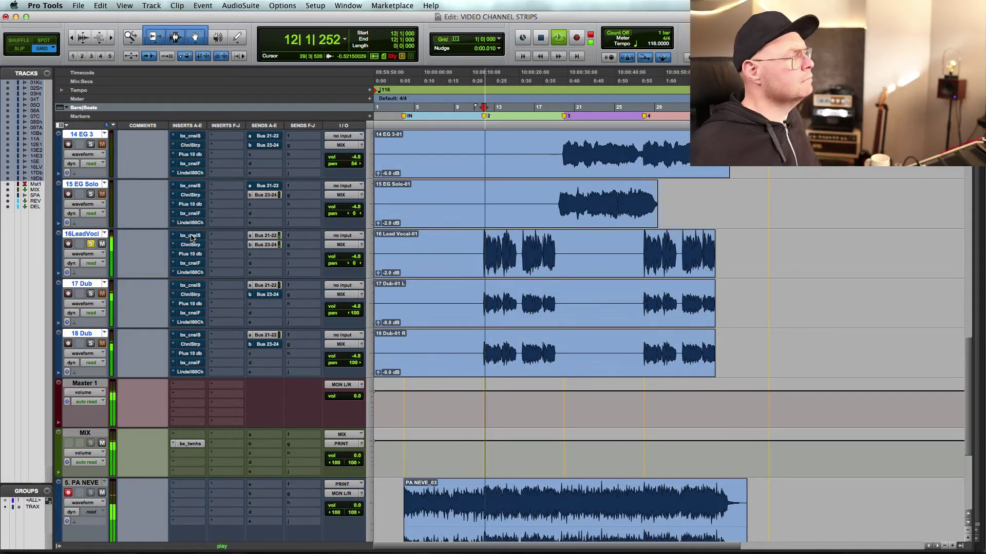
pyautogui.press('space')
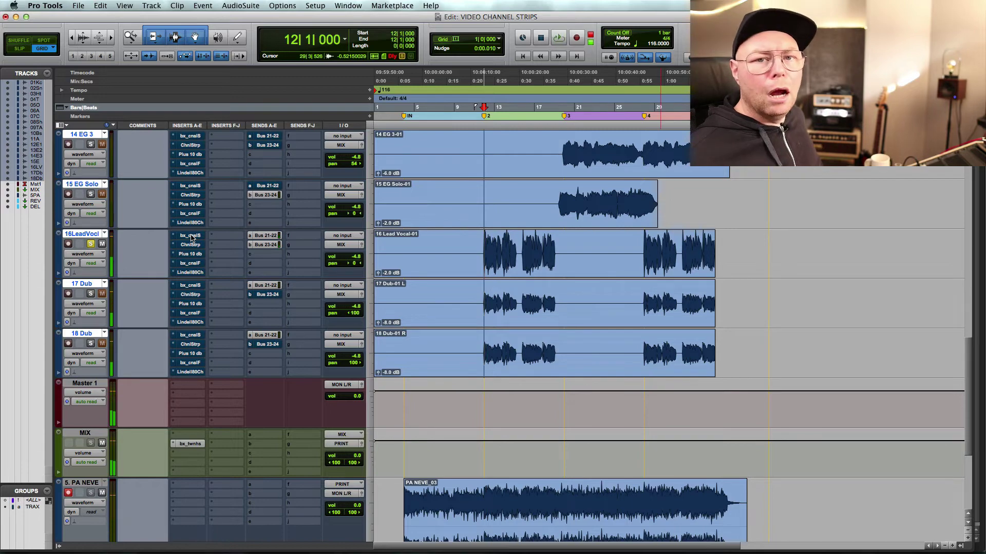
pyautogui.press('space')
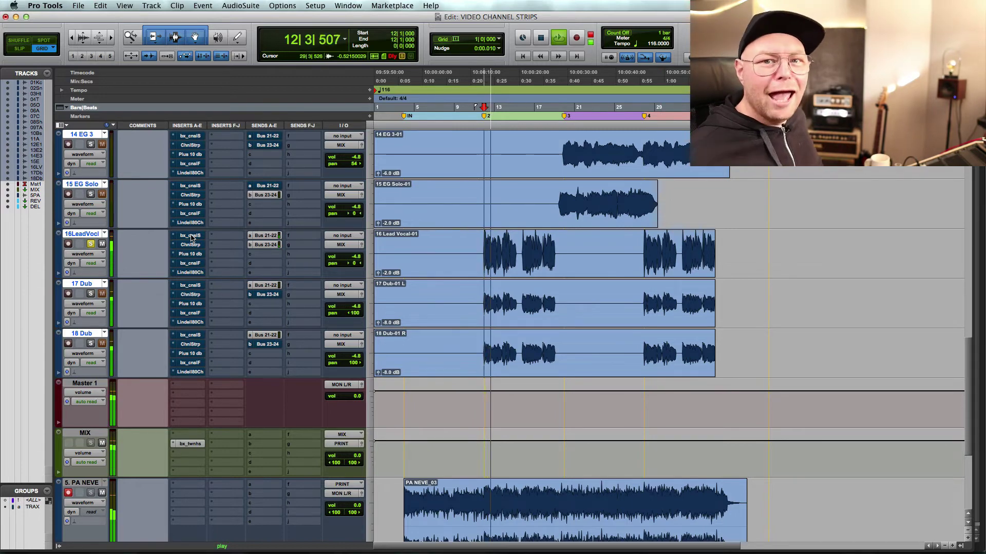
pyautogui.press('space')
# Step: View the lead vocal's bx_console SSL 4000 E, then compare the vocal with that insert bypassed and active during playback
pyautogui.click(190, 235)
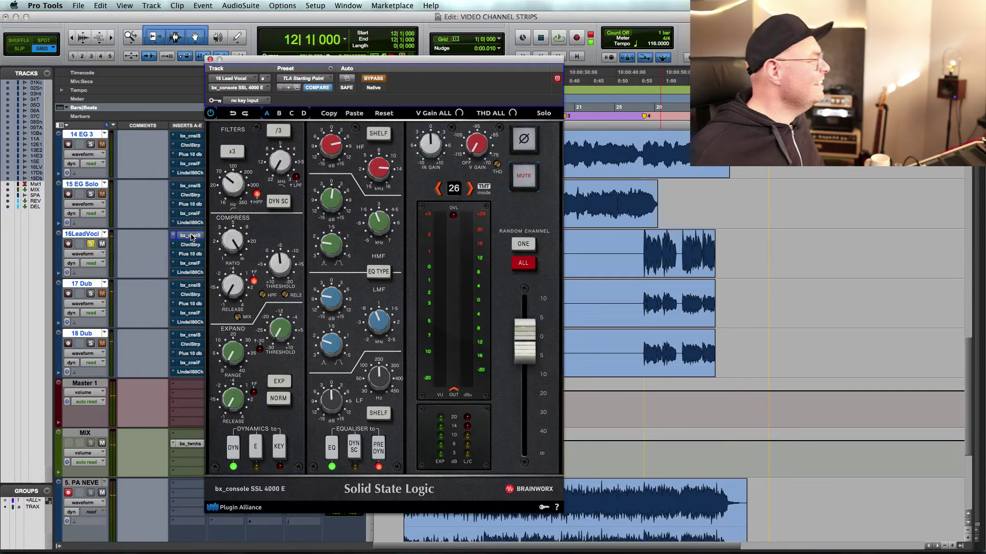
pyautogui.click(190, 235)
pyautogui.press('space')
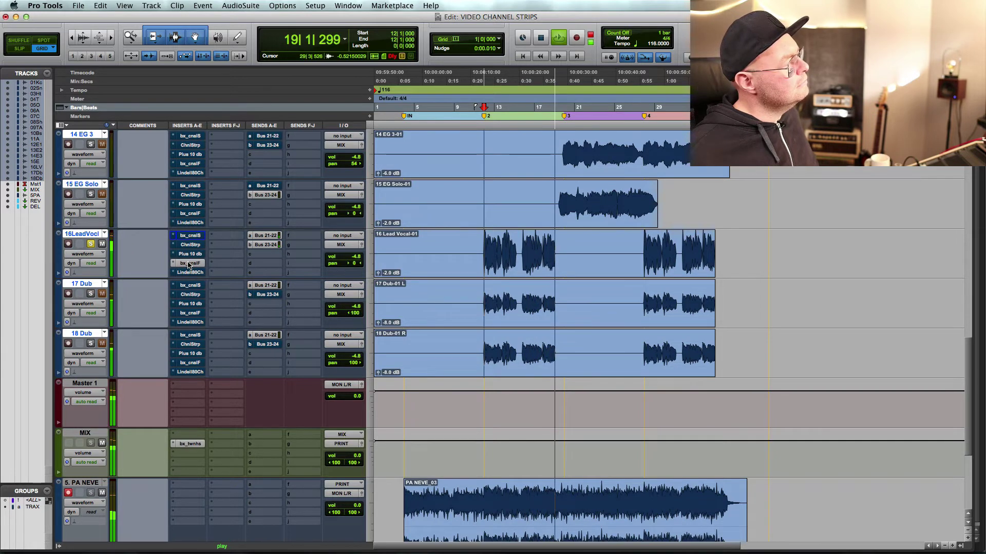
pyautogui.press('space')
pyautogui.press('space')
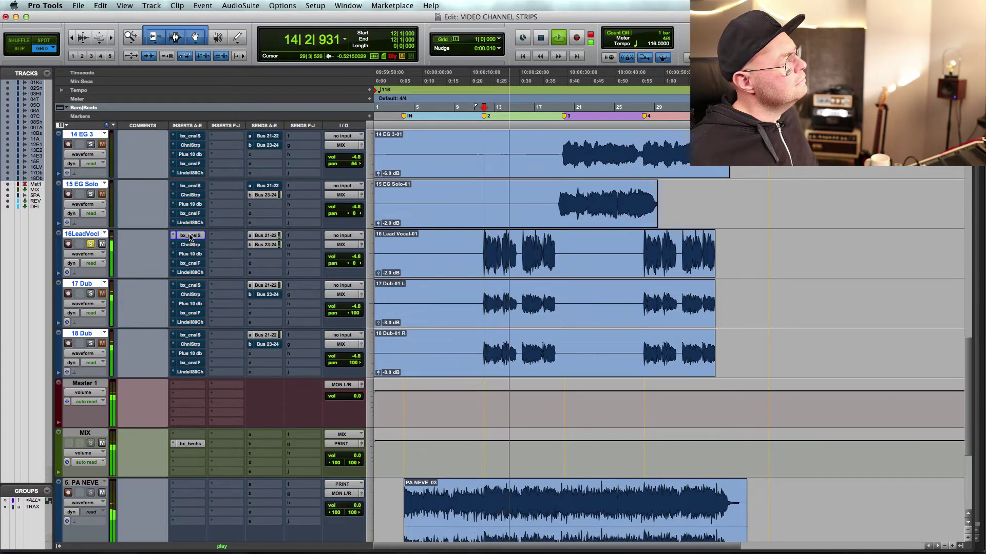
pyautogui.press('space')
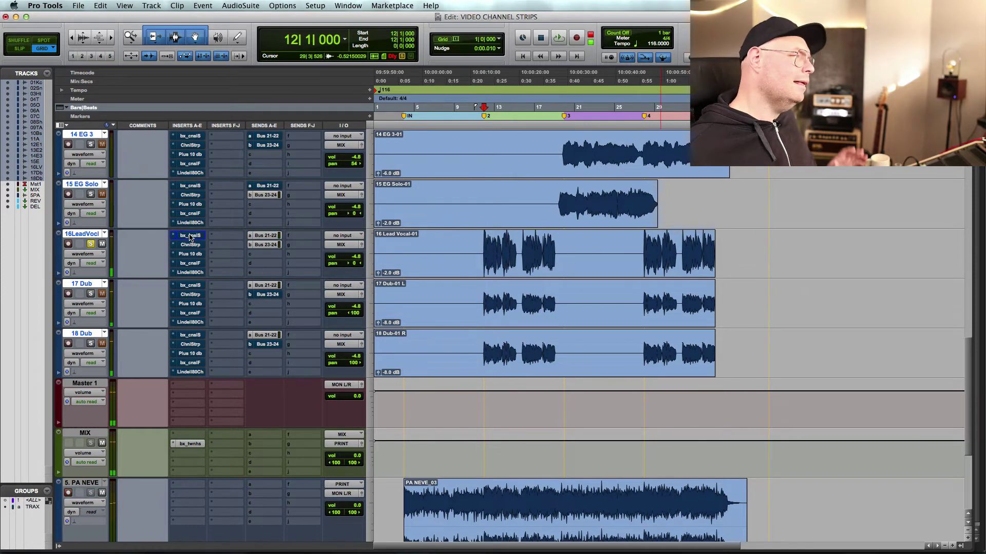
# Step: Review the lead vocal's bx_console SSL 4000 E, then inspect its Channel Strip settings and close the plug-in
pyautogui.click(190, 236)
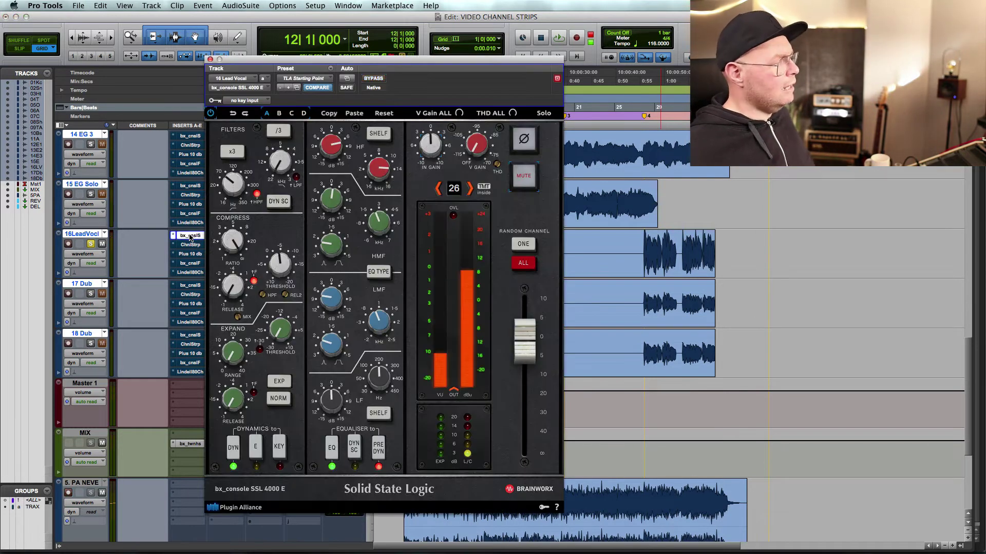
pyautogui.click(190, 245)
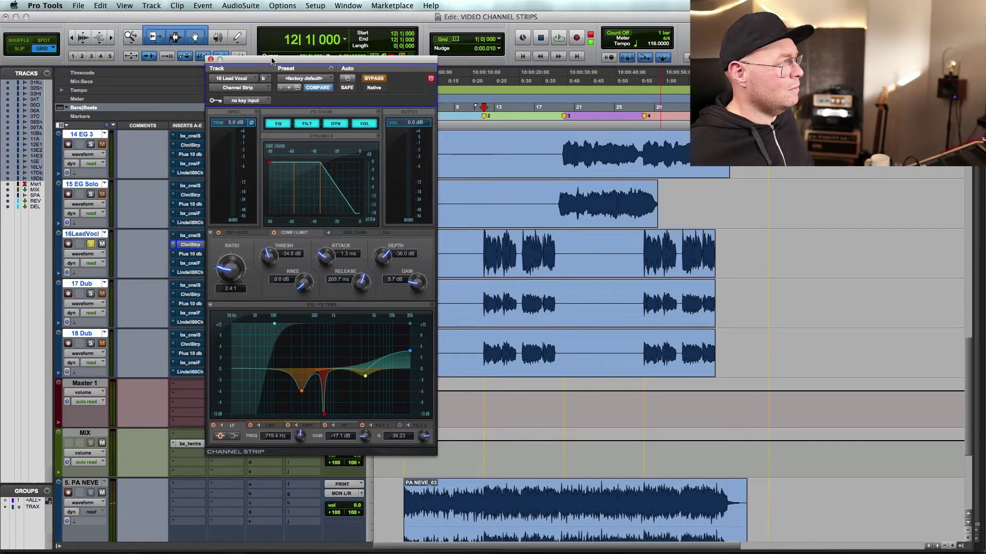
pyautogui.moveTo(251, 64); pyautogui.dragTo(273, 54)
pyautogui.click(232, 48)
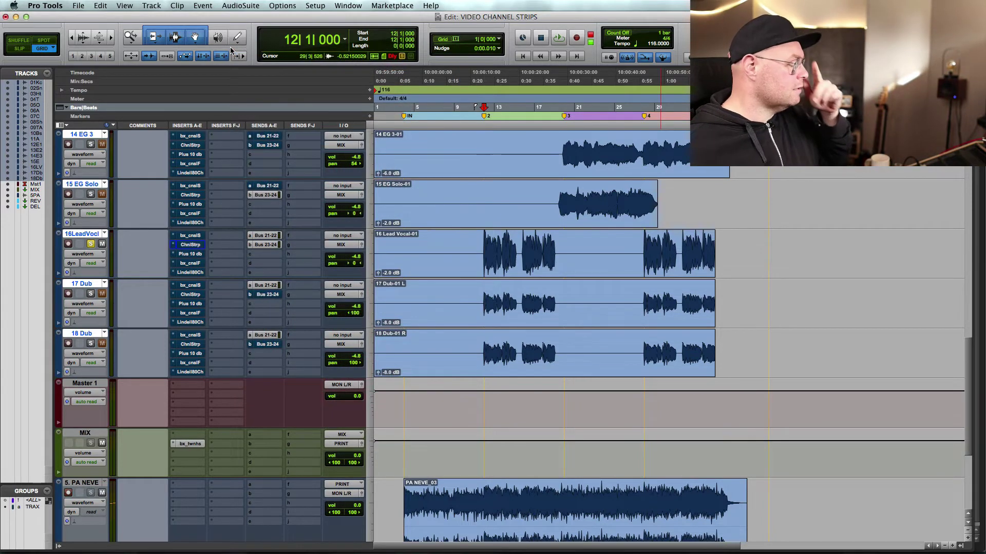
# Step: Play the soloed lead vocal's opening phrase twice, then check its Channel Strip settings again and close the plug-in
pyautogui.press('space')
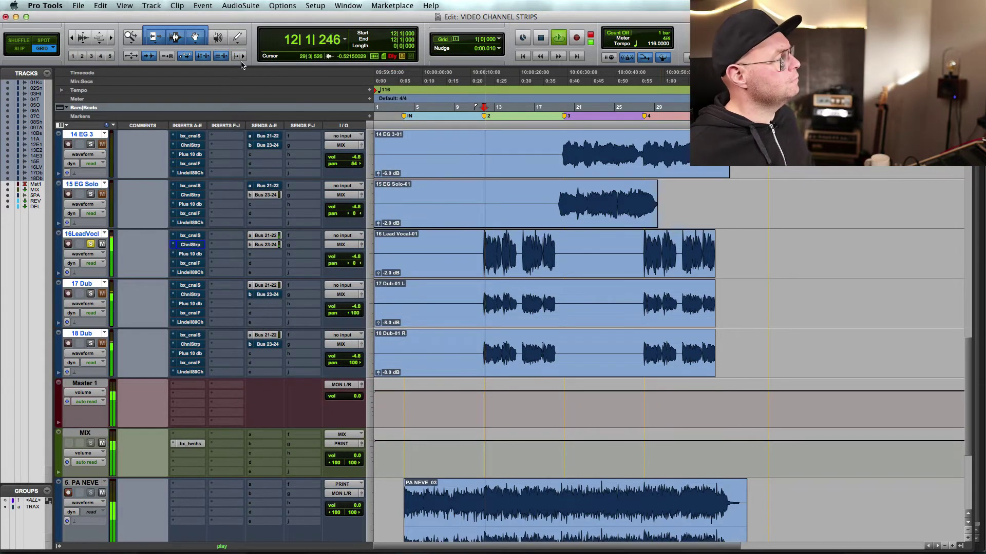
pyautogui.press('space')
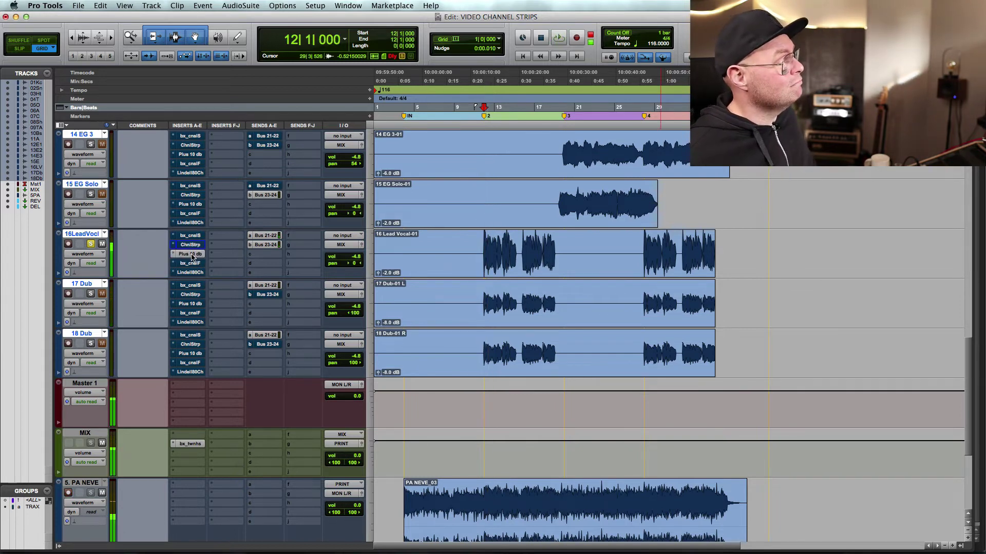
pyautogui.press('space')
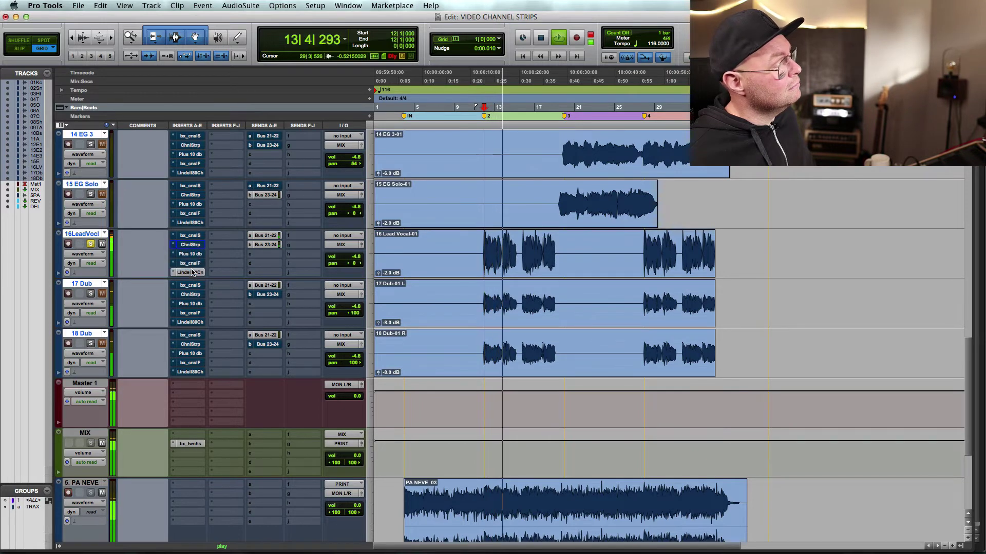
pyautogui.press('space')
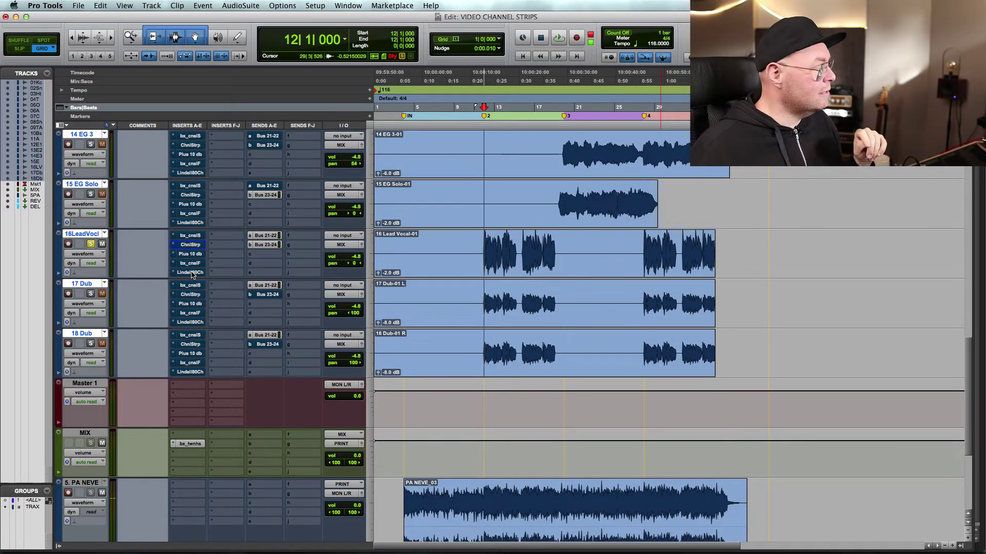
pyautogui.click(191, 246)
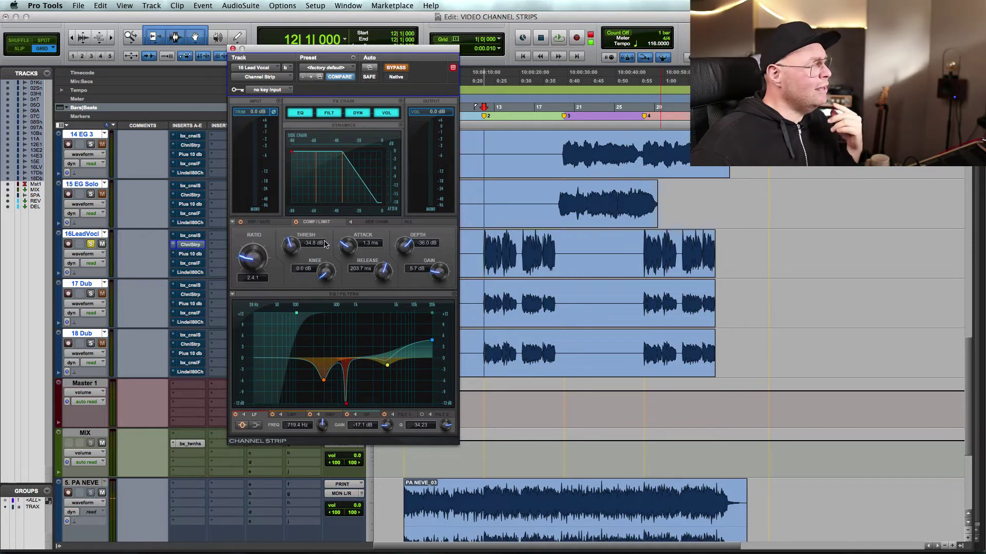
pyautogui.click(233, 49)
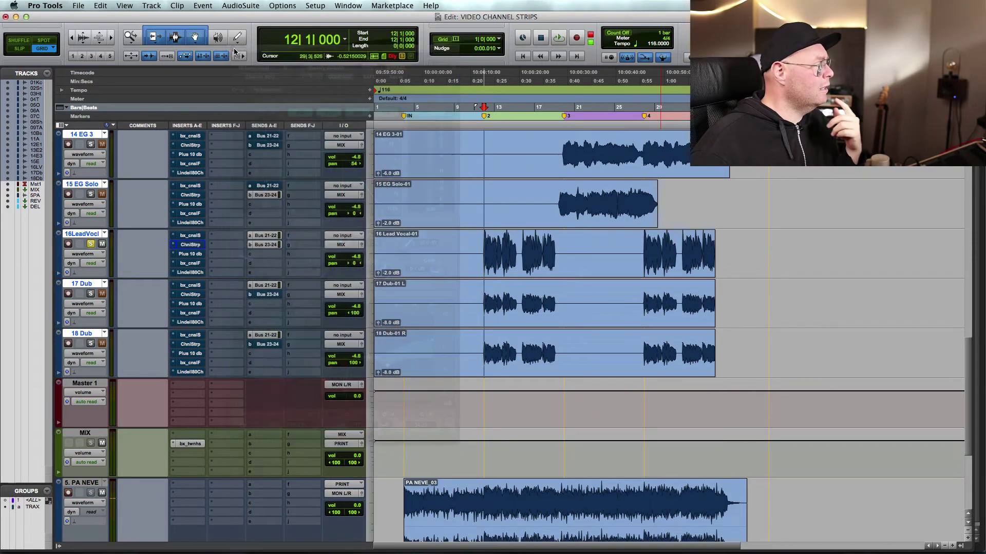
# Step: Open the lead vocal's Lindell 80 Channel, switch it to setting B and take it out of bypass during playback
pyautogui.click(190, 273)
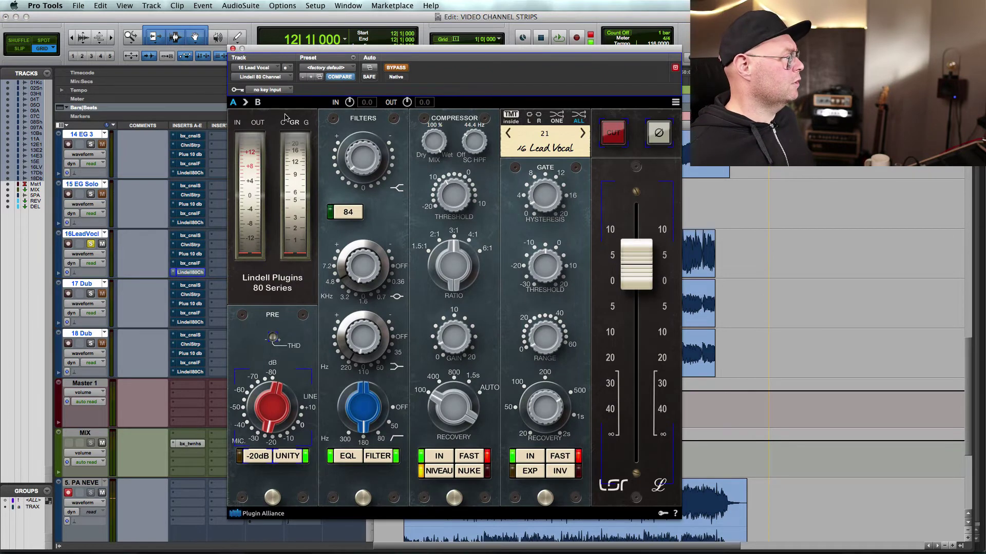
pyautogui.click(258, 102)
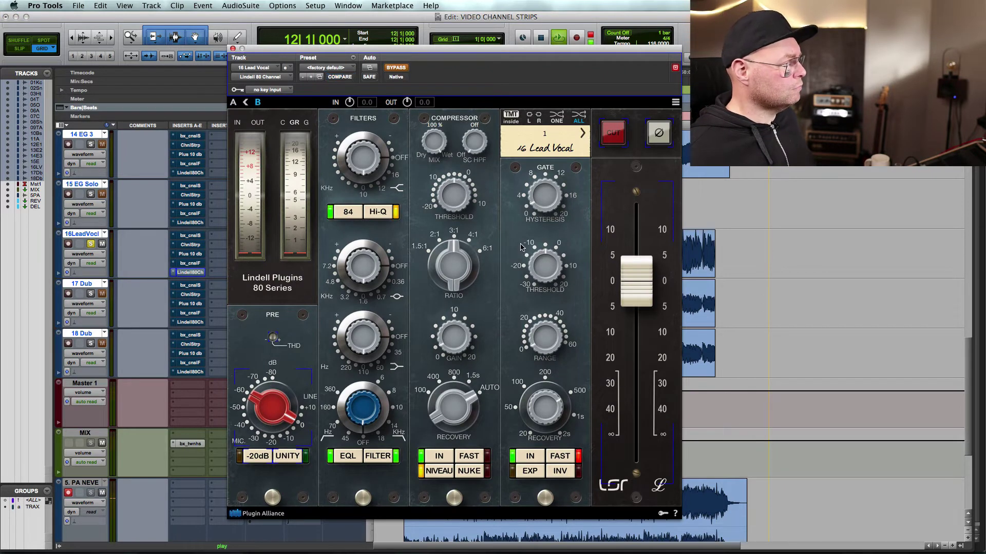
pyautogui.click(396, 67)
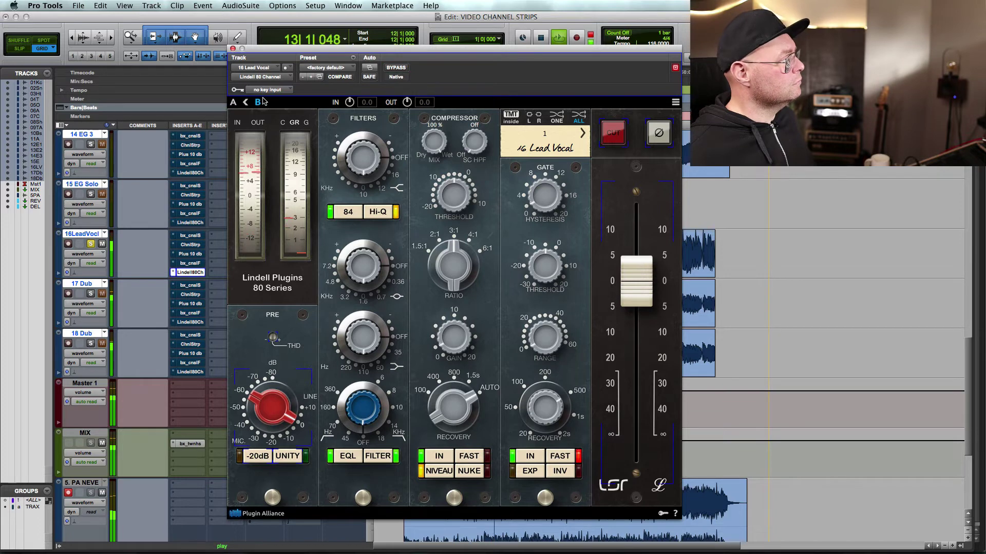
pyautogui.press('space')
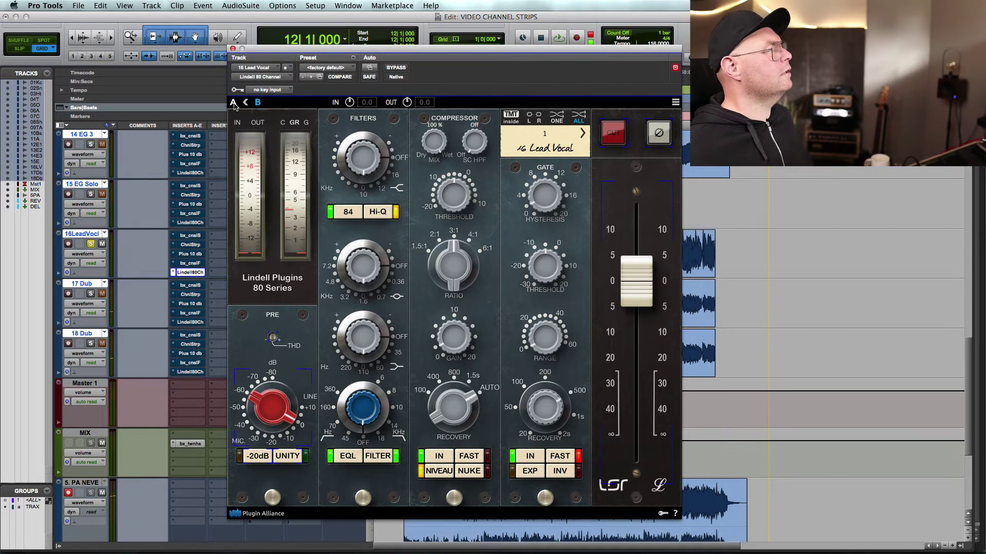
# Step: Compare the Lindell 80 Channel's A and B settings on the lead vocal during playback, then close the plug-in
pyautogui.press('space')
pyautogui.click(234, 103)
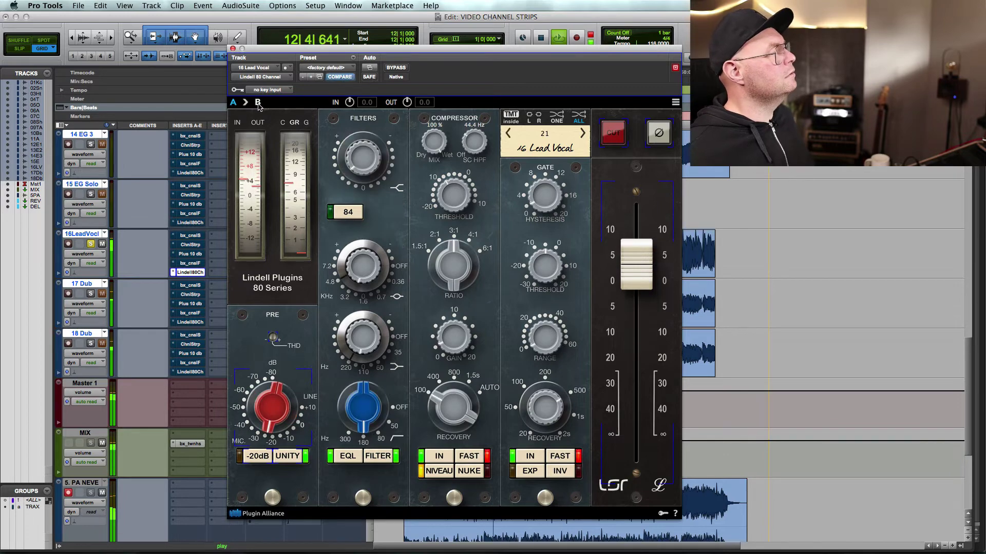
pyautogui.click(258, 103)
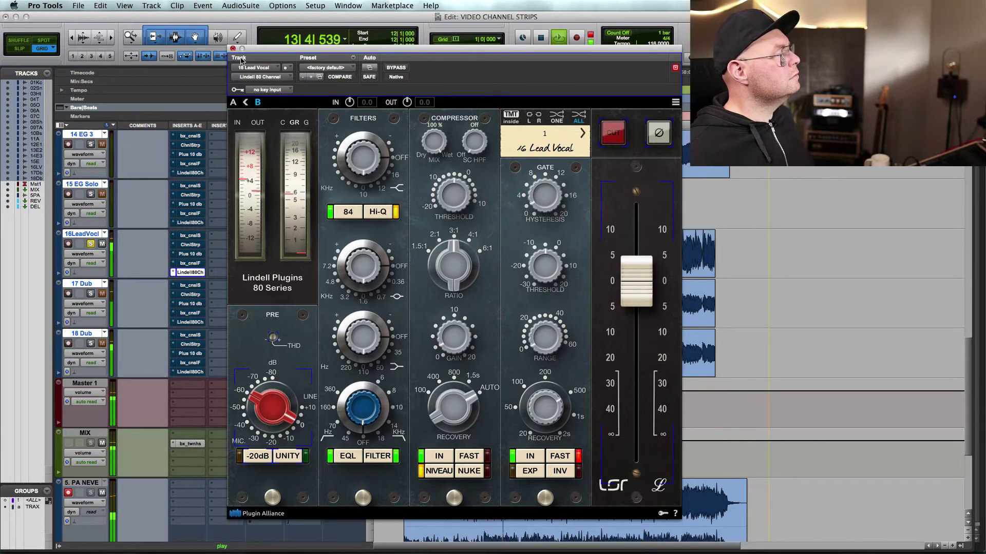
pyautogui.click(233, 102)
pyautogui.press('space')
pyautogui.click(233, 48)
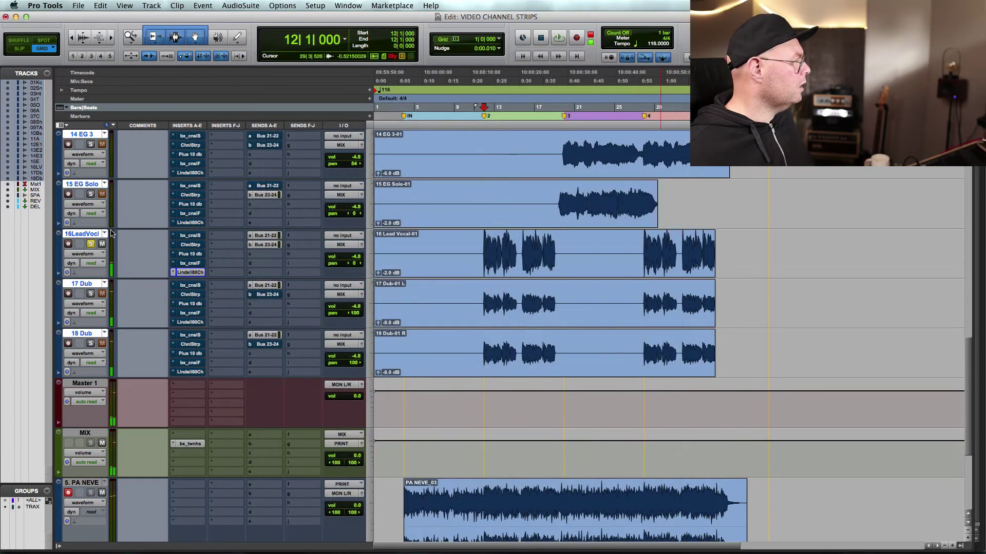
# Step: Find the 13 EG 2 track, open its bx_console SSL 4000 E, then solo and play the track
pyautogui.scroll(-3, 208, 286)
pyautogui.scroll(11, 208, 286)
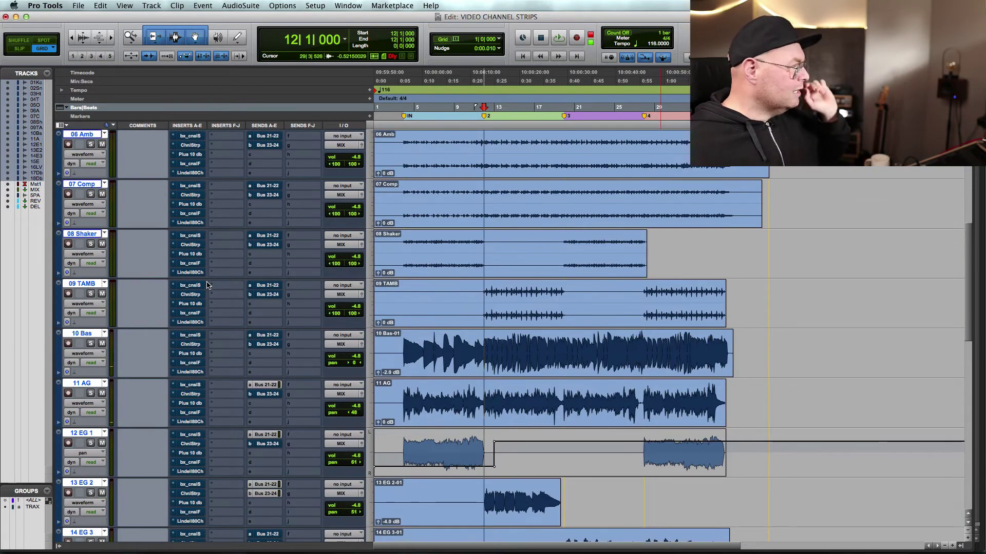
pyautogui.scroll(2, 208, 286)
pyautogui.scroll(-6, 207, 286)
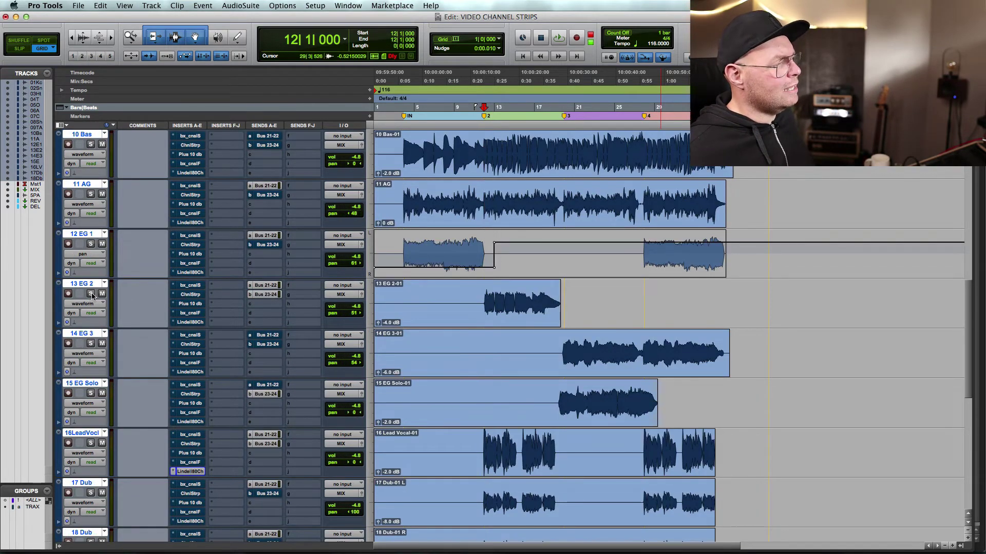
pyautogui.click(190, 285)
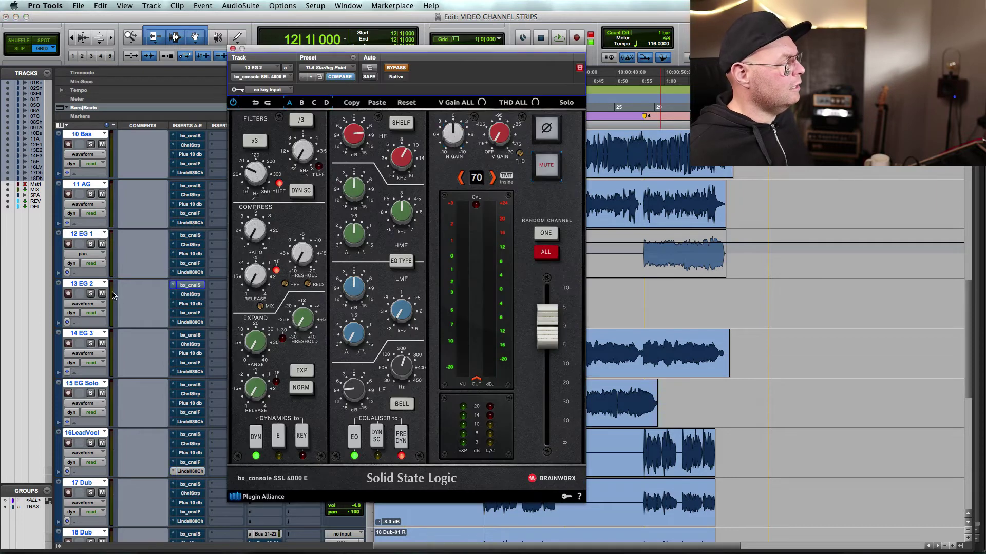
pyautogui.click(90, 294)
pyautogui.press('space')
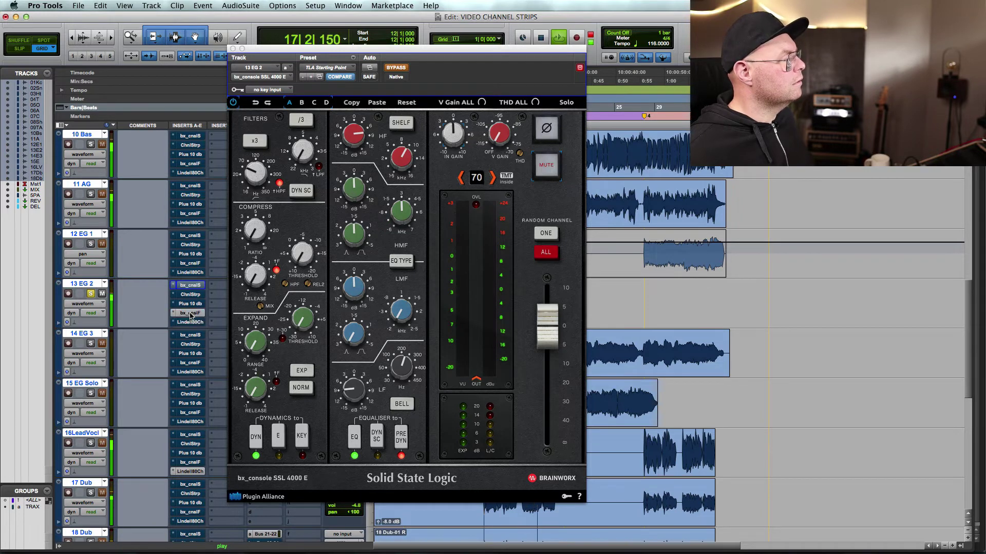
# Step: Compare the 13 EG 2 guitar with its bx_console SSL 4000 E active and bypassed during playback, then close the plug-in
pyautogui.keyDown('super'); pyautogui.click(190, 285); pyautogui.keyUp('super')
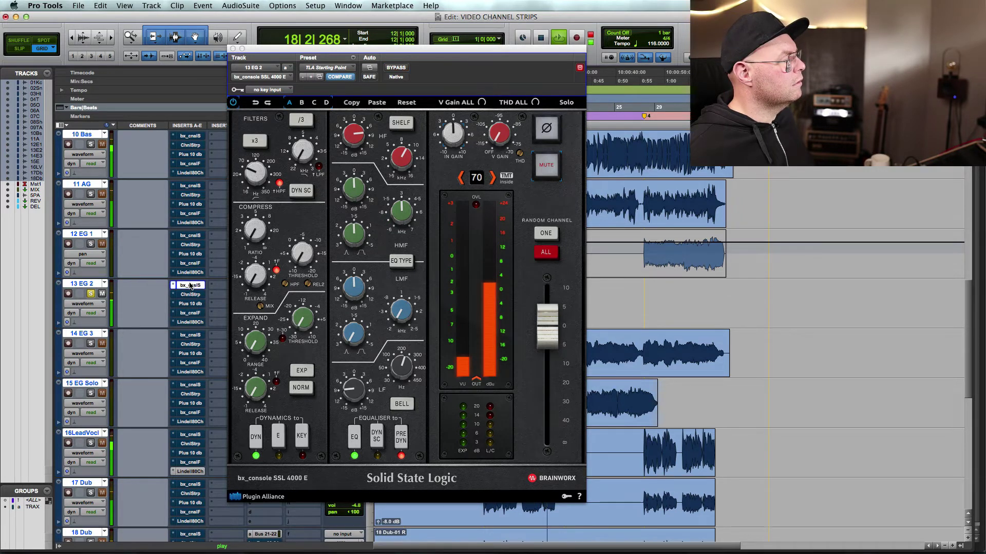
pyautogui.press('space')
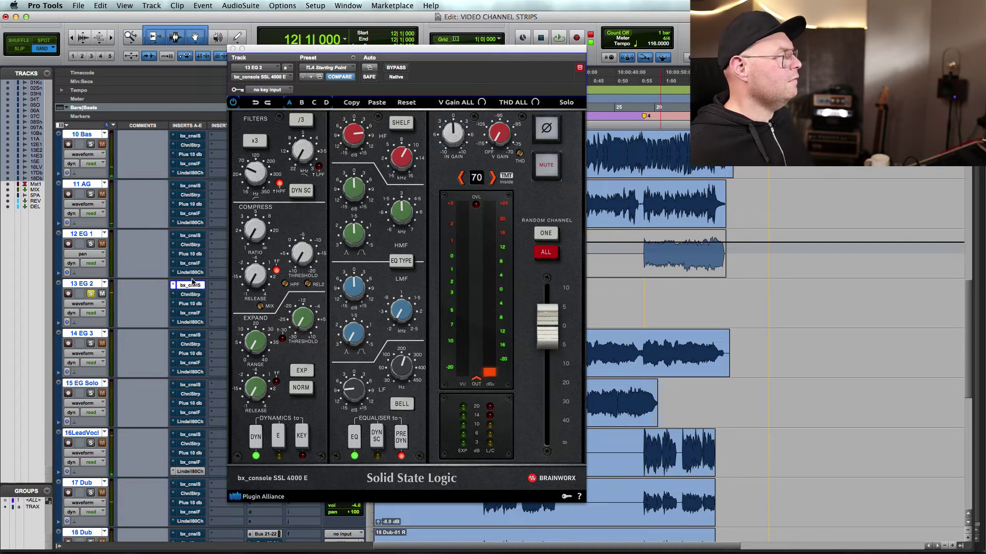
pyautogui.click(314, 49)
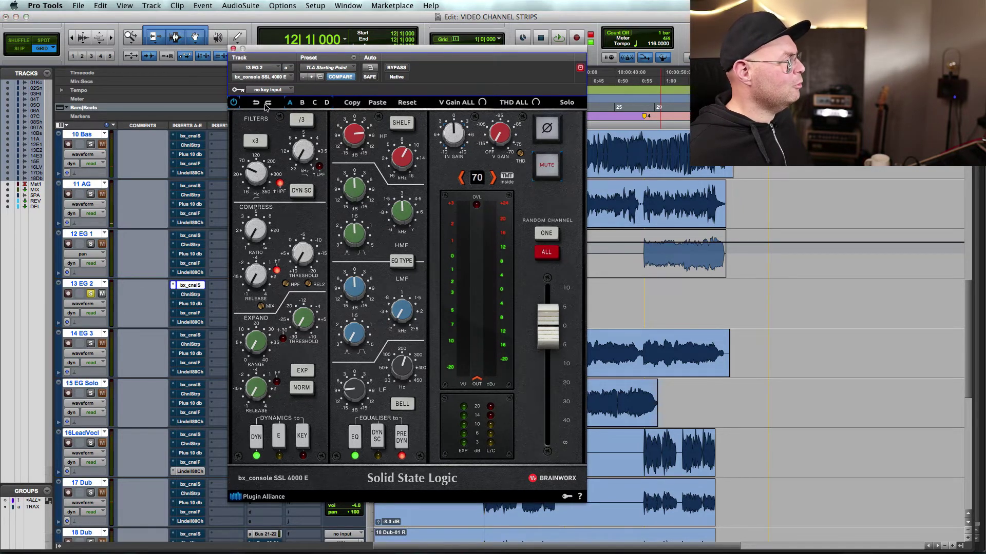
pyautogui.press('space')
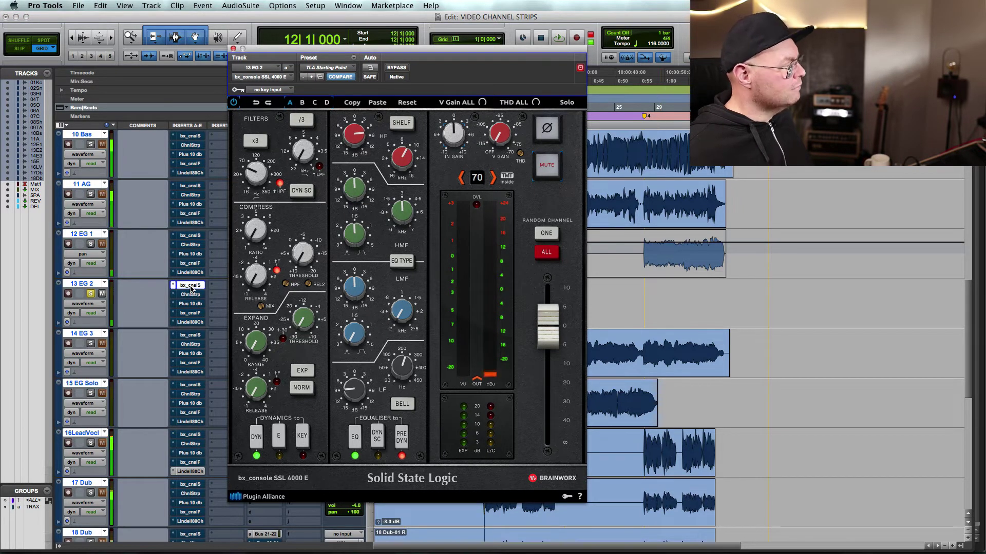
pyautogui.keyDown('super'); pyautogui.click(190, 289); pyautogui.keyUp('super')
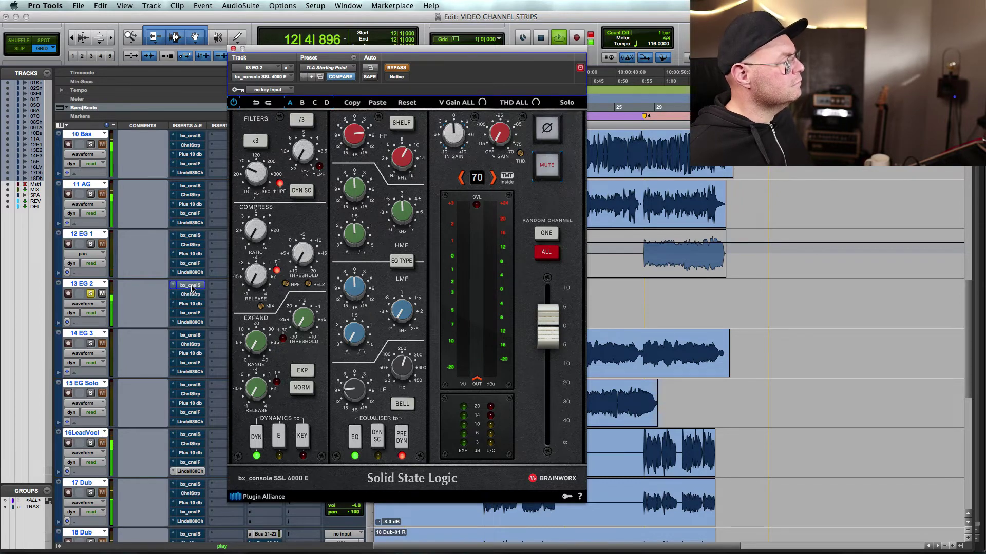
pyautogui.keyDown('super'); pyautogui.click(191, 288); pyautogui.keyUp('super')
pyautogui.keyDown('super'); pyautogui.click(191, 289); pyautogui.keyUp('super')
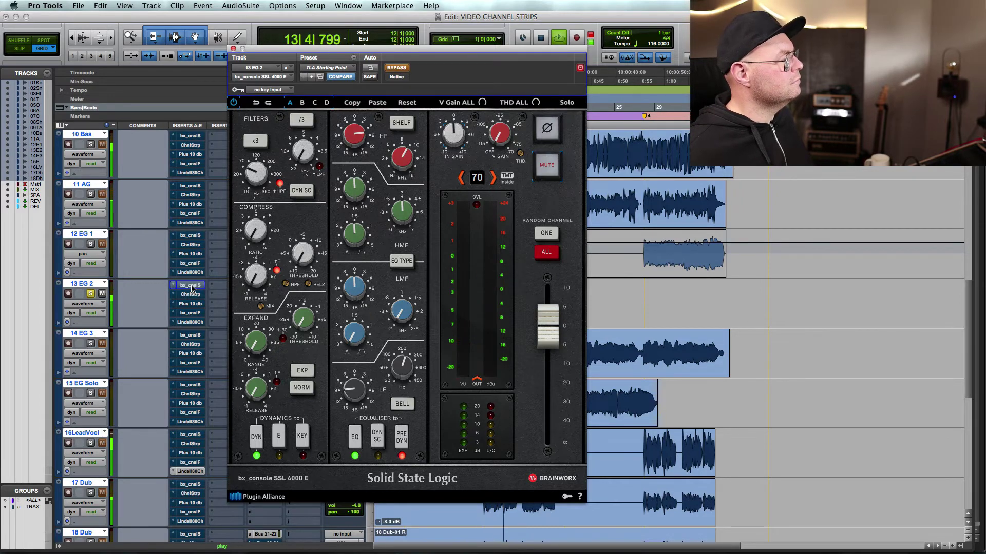
pyautogui.press('space')
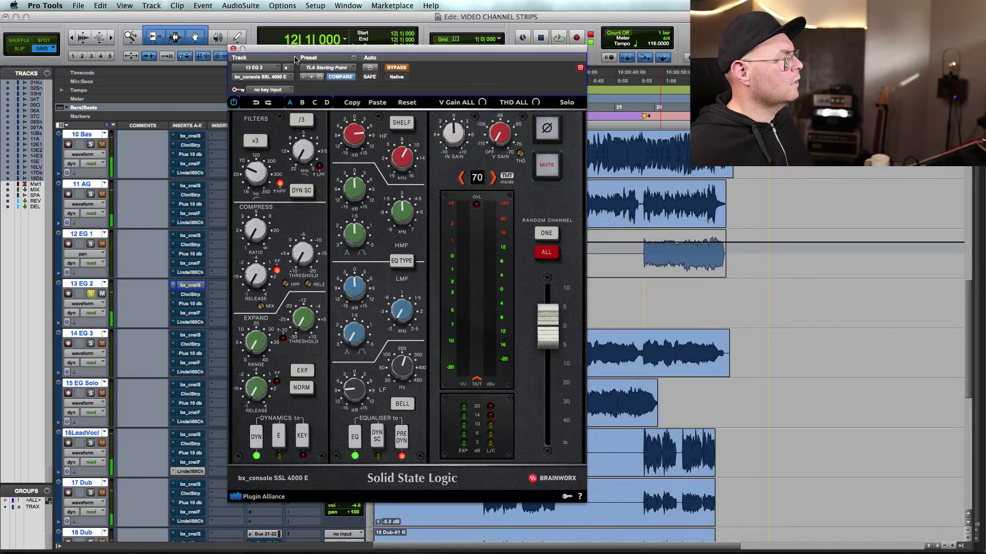
pyautogui.click(234, 49)
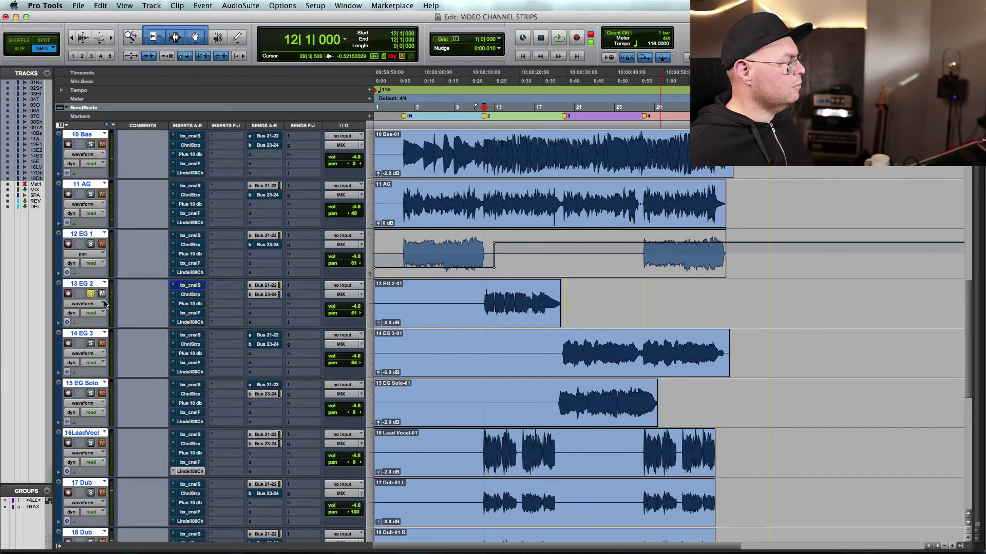
# Step: Switch the solo from 13 EG 2 to the 02 Snare track
pyautogui.click(91, 294)
pyautogui.scroll(10, 91, 293)
pyautogui.click(90, 195)
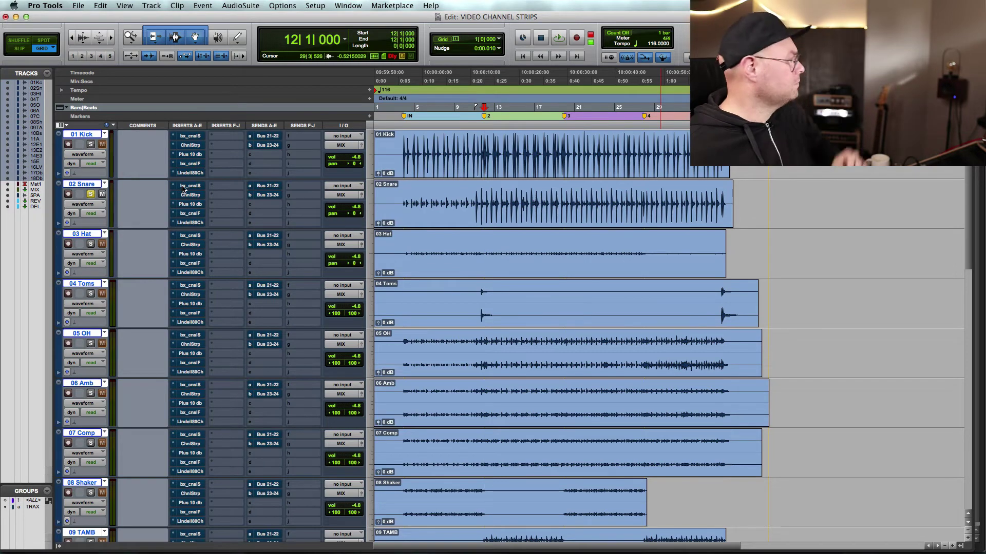
# Step: Open the snare's Plus 10 db and compare the track with the insert bypassed and active during playback
pyautogui.click(189, 204)
pyautogui.press('space')
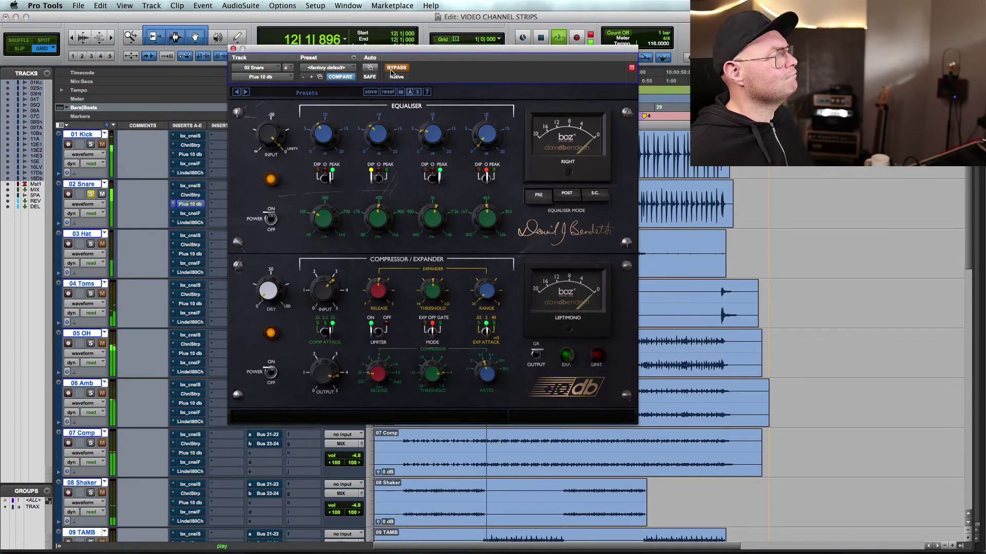
pyautogui.click(398, 68)
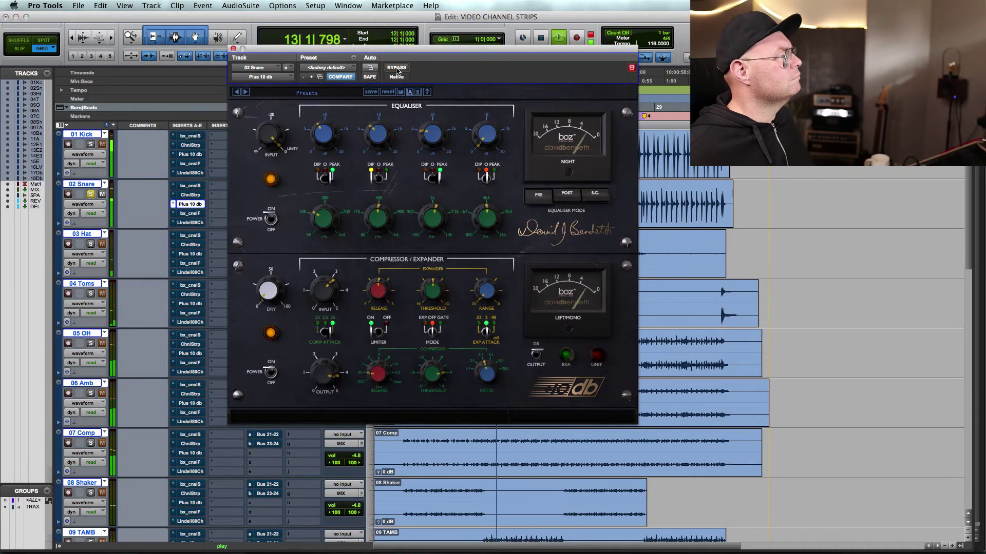
pyautogui.press('space')
pyautogui.click(397, 69)
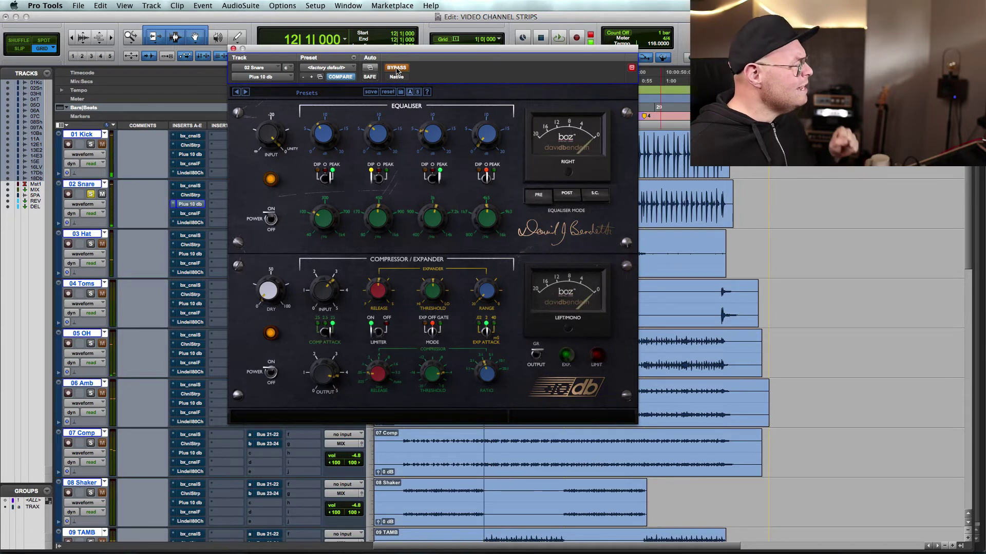
# Step: Take the snare's Plus 10 db out of bypass and lower its compressor output to between 3 and 4
pyautogui.moveTo(333, 325)
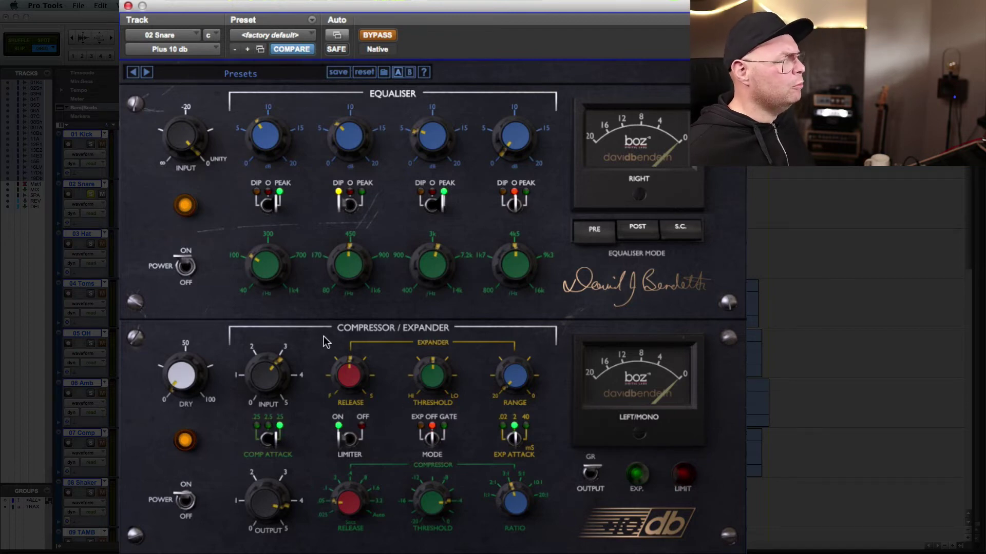
pyautogui.click(388, 36)
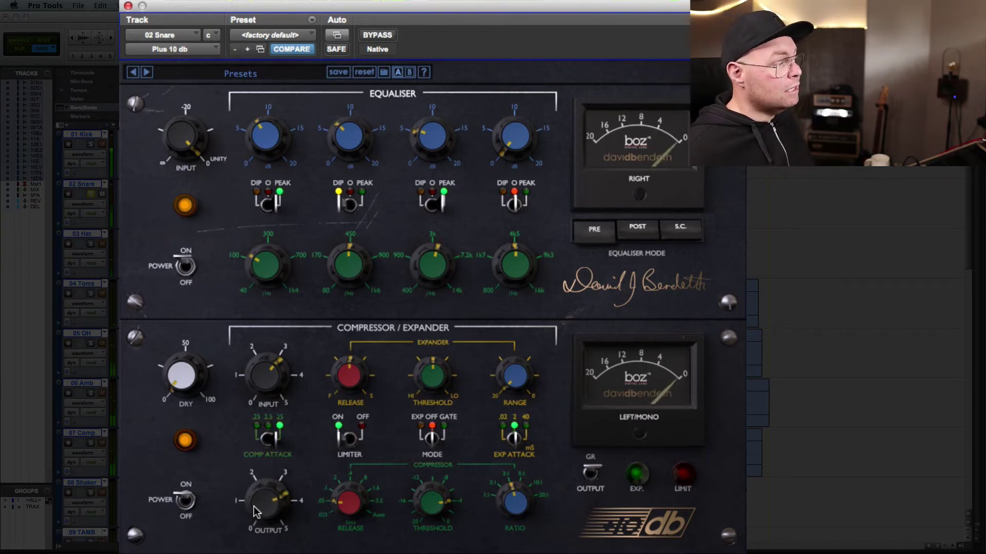
pyautogui.moveTo(253, 506); pyautogui.dragTo(254, 513)
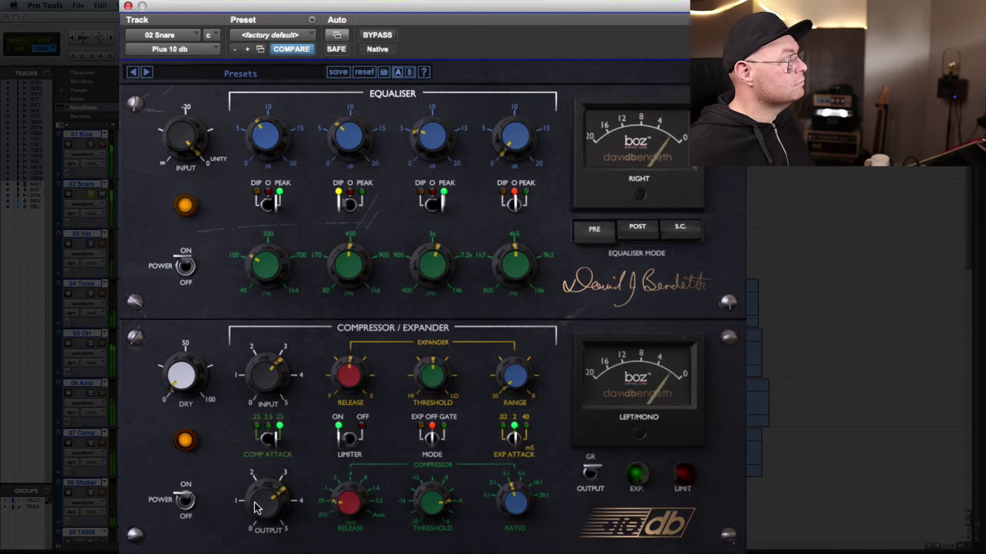
# Step: Reopen the snare's Plus 10 db and fine-tune its compressor output gain to 3.66 during playback
pyautogui.click(377, 36)
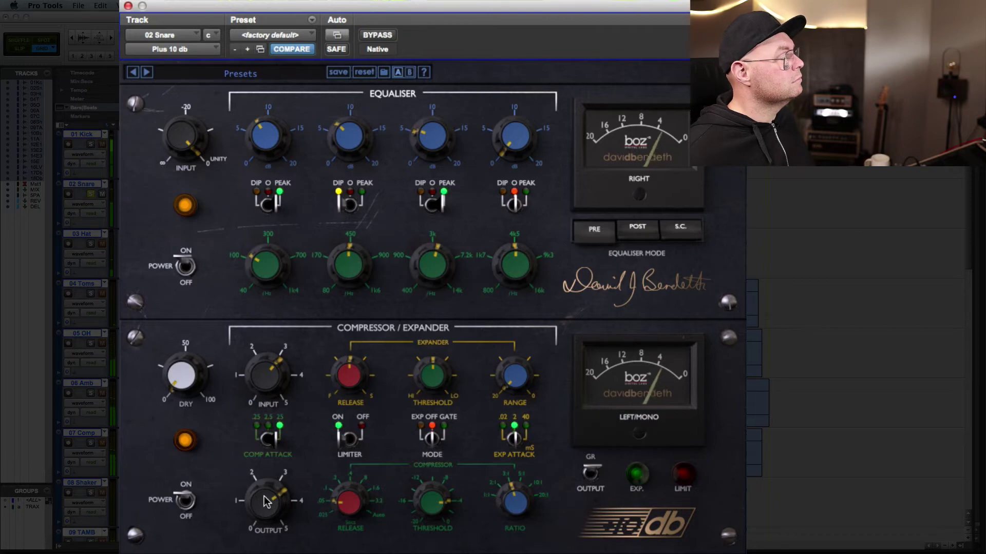
pyautogui.click(128, 6)
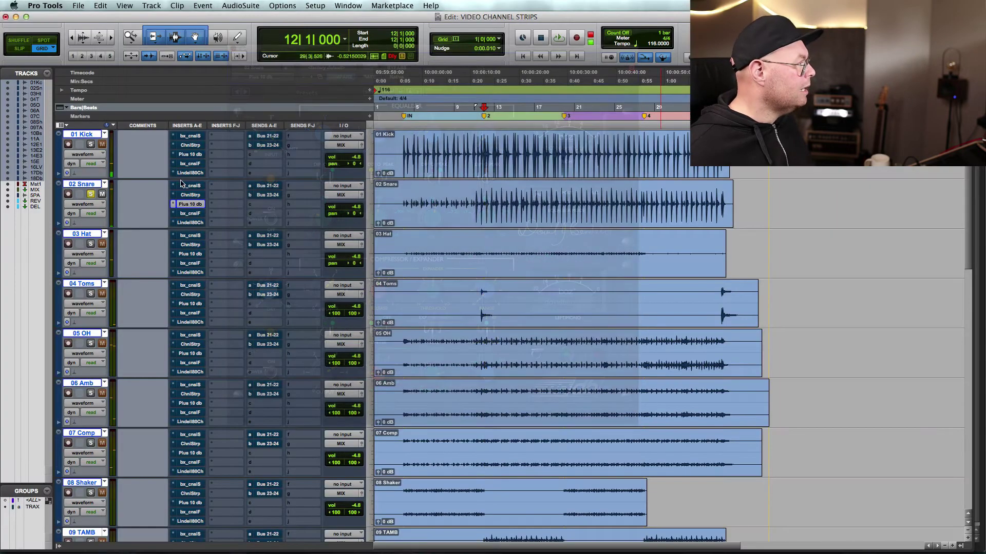
pyautogui.click(190, 204)
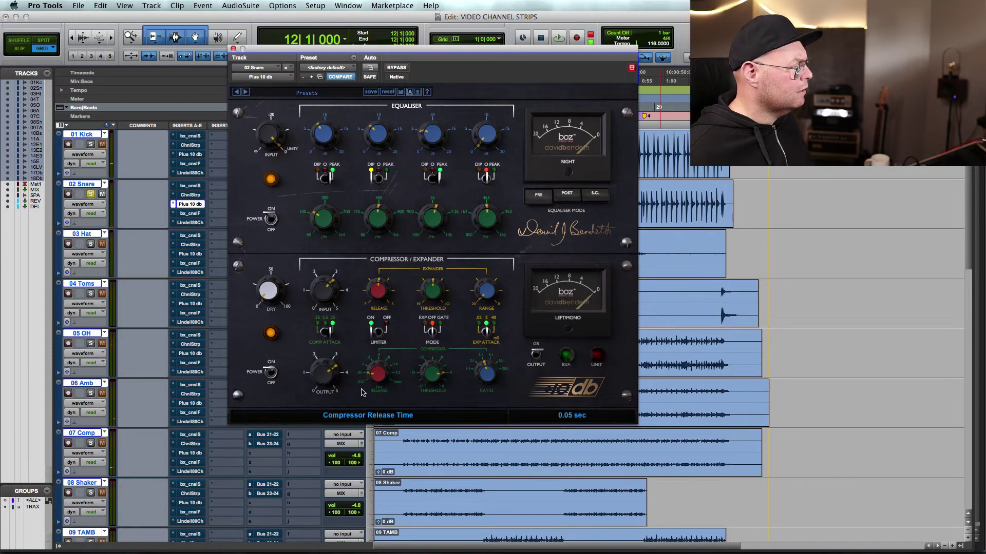
pyautogui.press('space')
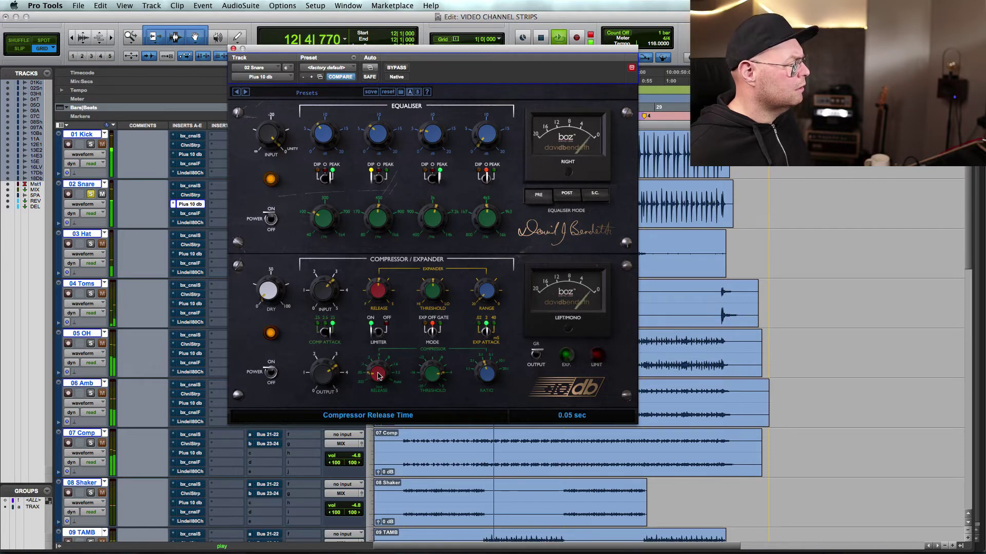
pyautogui.moveTo(317, 380); pyautogui.dragTo(319, 374)
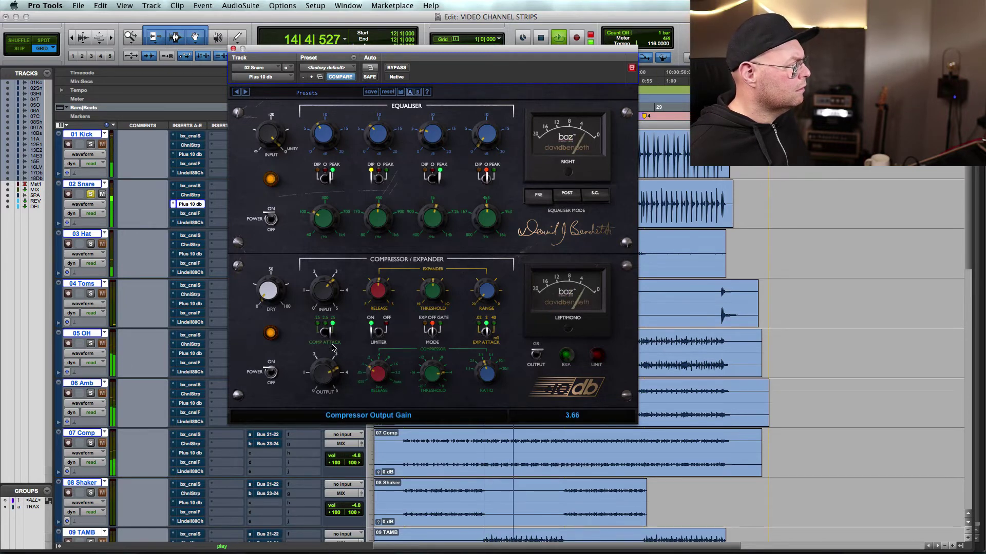
pyautogui.press('space')
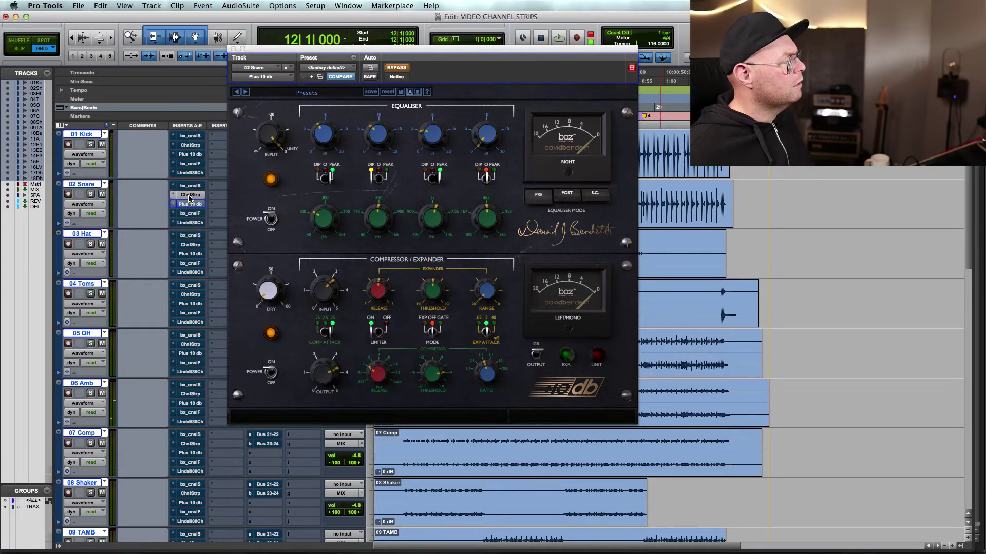
# Step: Switch the snare from the Plus 10 db to its Channel Strip insert and widen the EQ graph's range to ±24 dB
pyautogui.press('space')
pyautogui.press('space')
pyautogui.press('space')
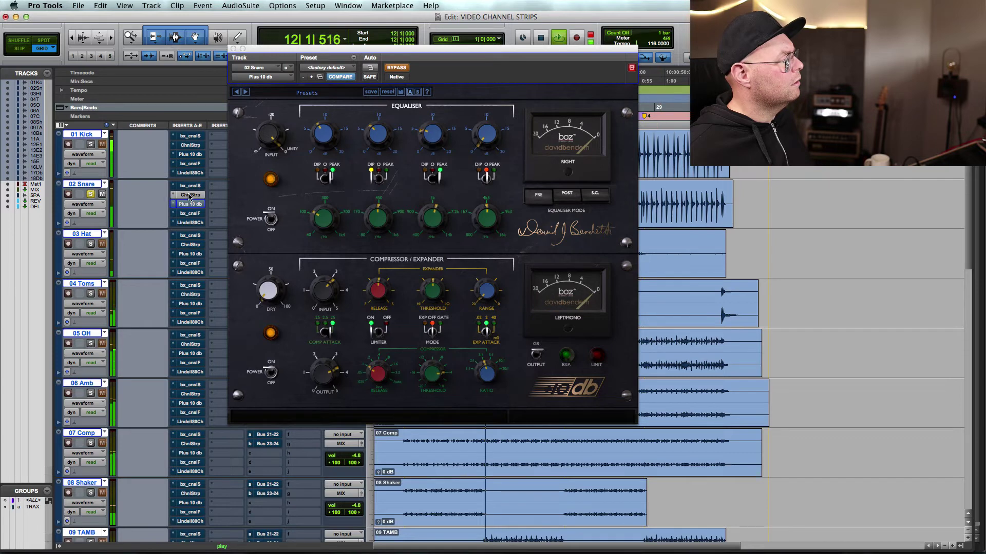
pyautogui.click(190, 195)
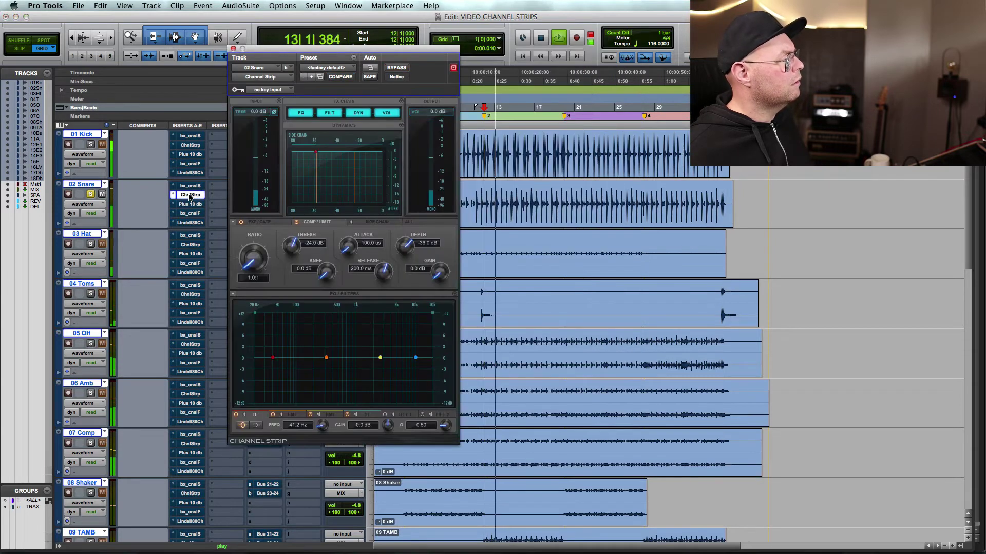
pyautogui.press('space')
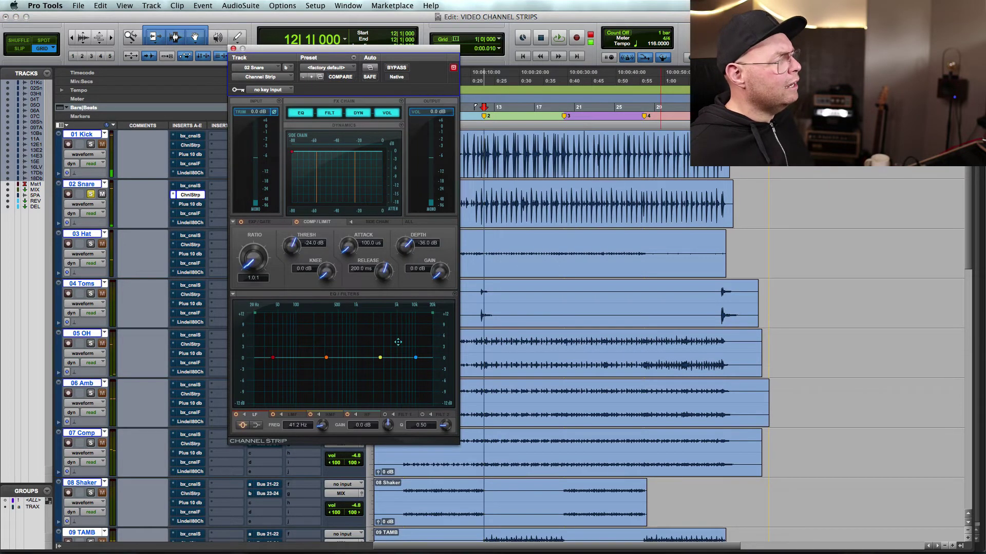
pyautogui.click(444, 313)
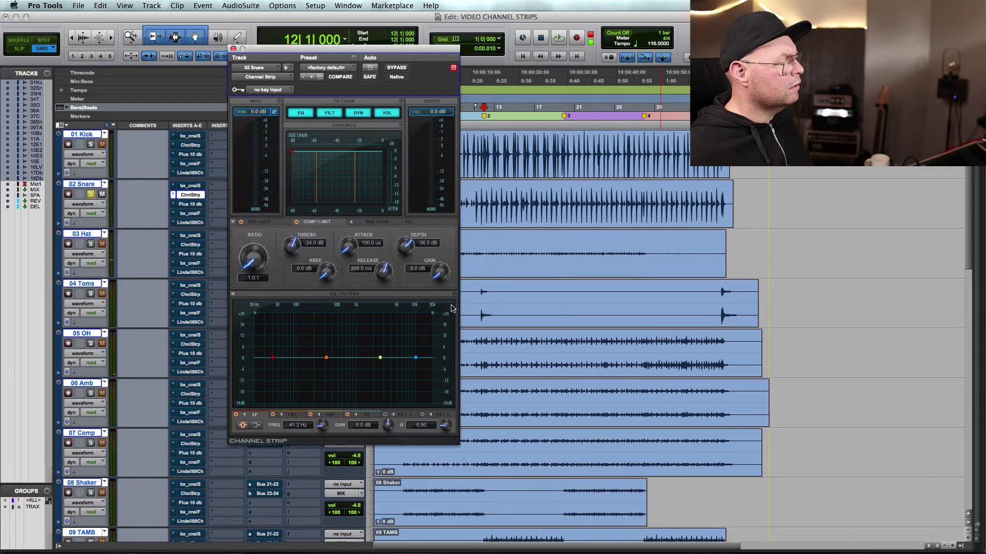
# Step: During playback, boost the HMF band about 4.7 dB at 7.0 kHz and raise a narrow LMF peak near 196 Hz with Q 5.06
pyautogui.press('space')
pyautogui.moveTo(380, 357); pyautogui.dragTo(406, 349)
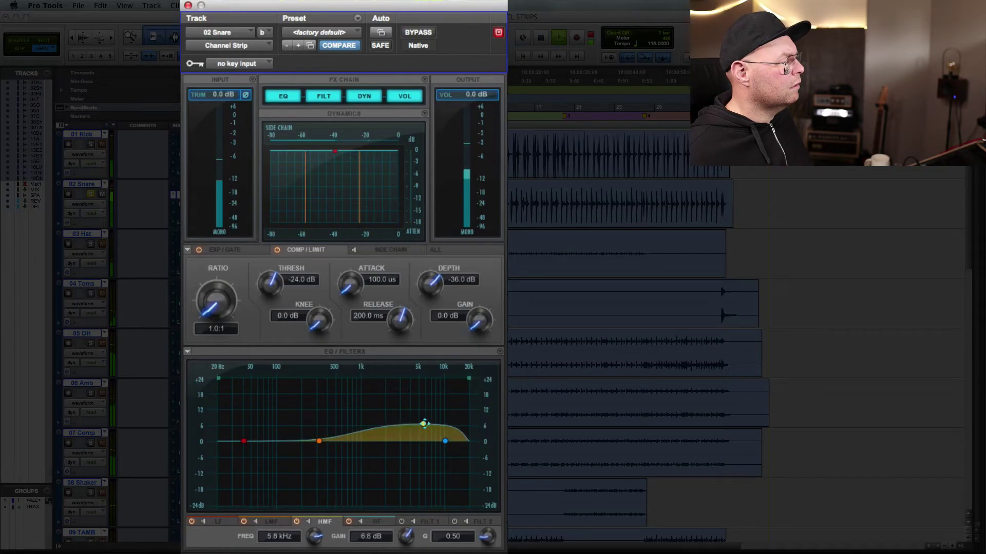
pyautogui.moveTo(431, 430); pyautogui.dragTo(431, 428)
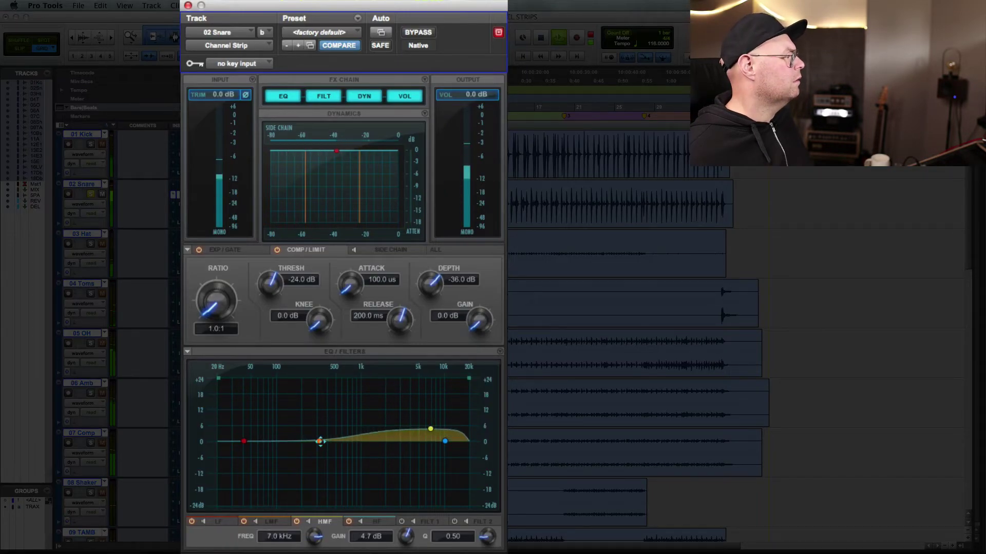
pyautogui.moveTo(319, 441); pyautogui.dragTo(302, 437)
pyautogui.moveTo(486, 537); pyautogui.dragTo(488, 524)
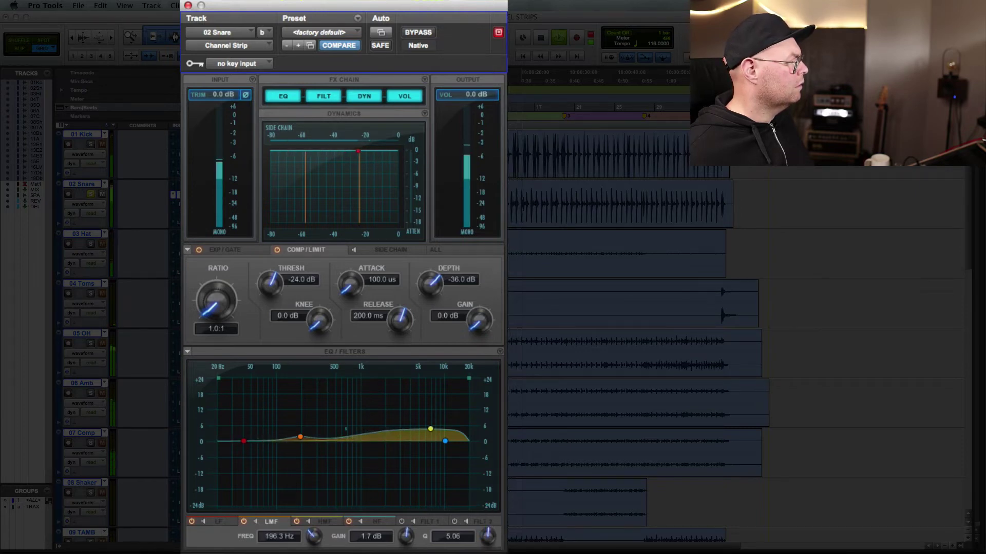
pyautogui.moveTo(301, 437); pyautogui.dragTo(302, 415)
# Step: Refine the HMF band to about 9.6 kHz, 5.0 dB and Q 0.52, and the LMF peak to about 192.4 Hz and 10.3 dB
pyautogui.click(431, 428)
pyautogui.moveTo(483, 547); pyautogui.dragTo(486, 538)
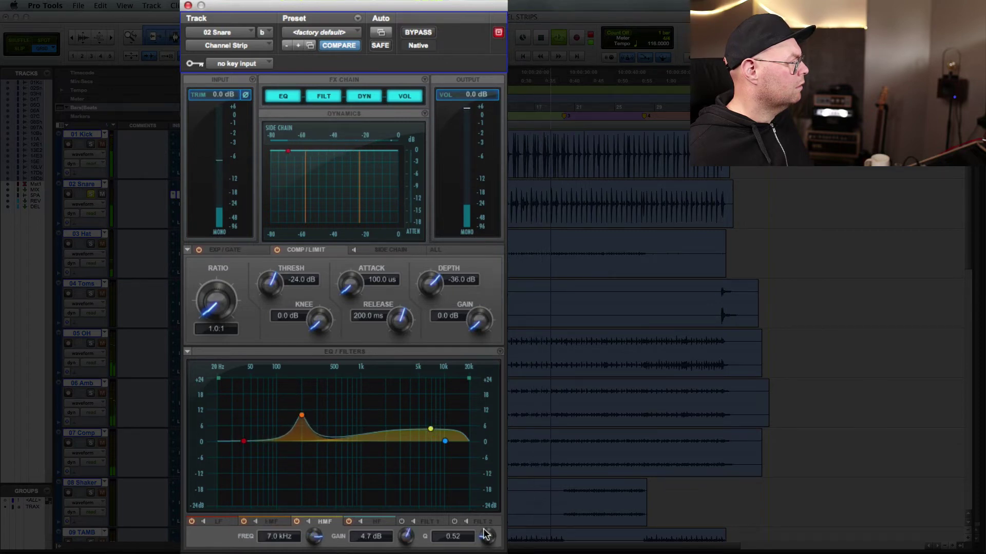
pyautogui.moveTo(430, 428); pyautogui.dragTo(443, 428)
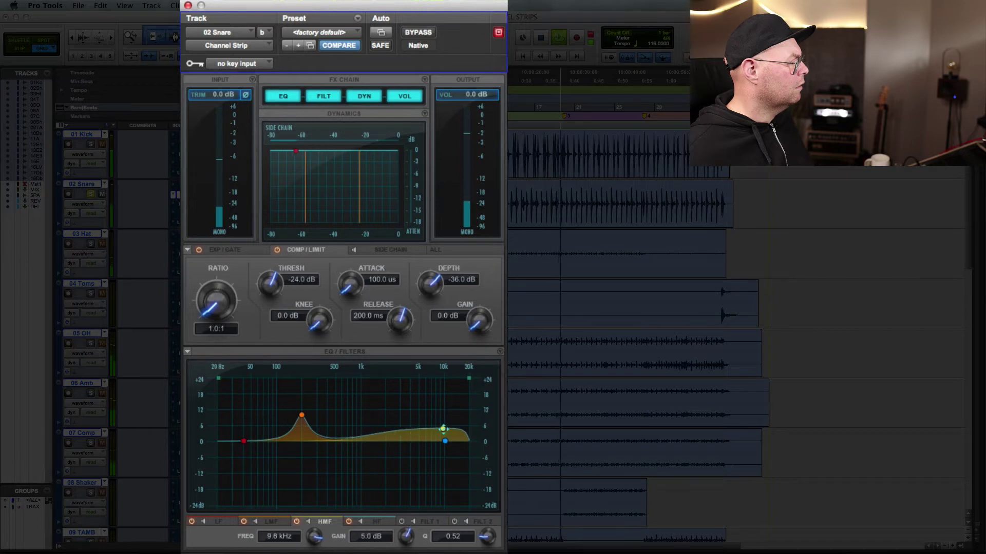
pyautogui.moveTo(301, 414); pyautogui.dragTo(300, 413)
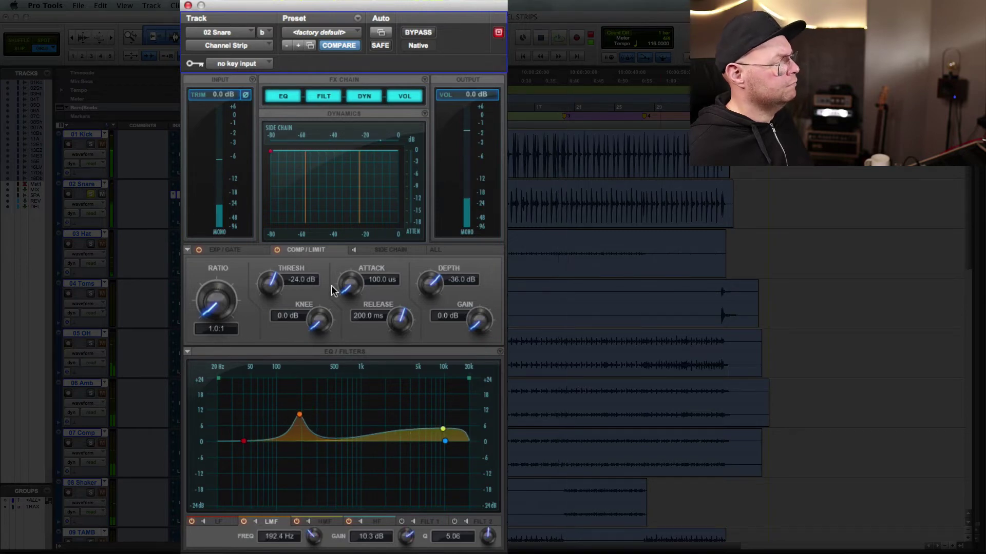
# Step: Set the Channel Strip compressor to a 5.0:1 ratio, -18.5 dB threshold, 6.6 ms attack and 93.5 ms release
pyautogui.moveTo(344, 285); pyautogui.dragTo(351, 253)
pyautogui.moveTo(203, 302); pyautogui.dragTo(208, 282)
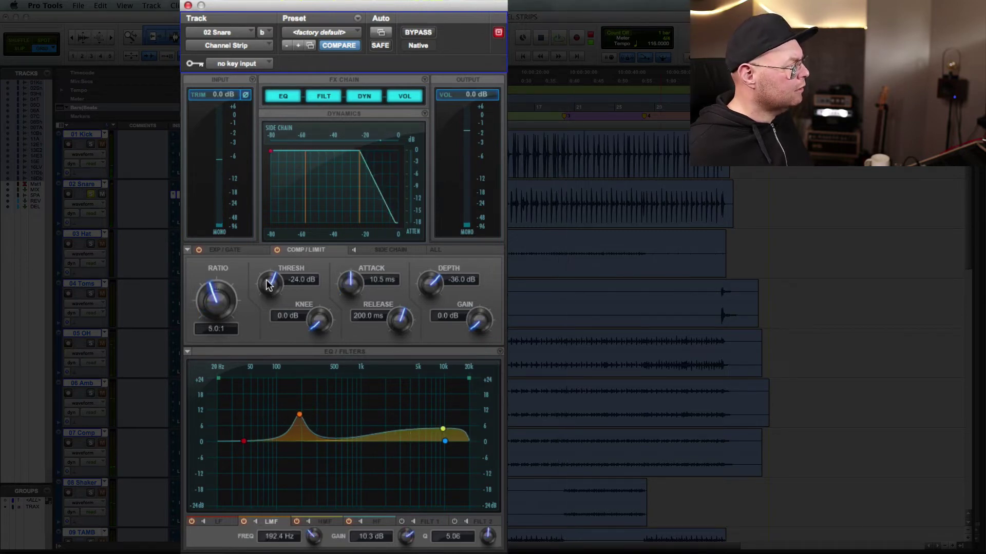
pyautogui.moveTo(269, 285); pyautogui.dragTo(270, 286)
pyautogui.moveTo(343, 285); pyautogui.dragTo(344, 288)
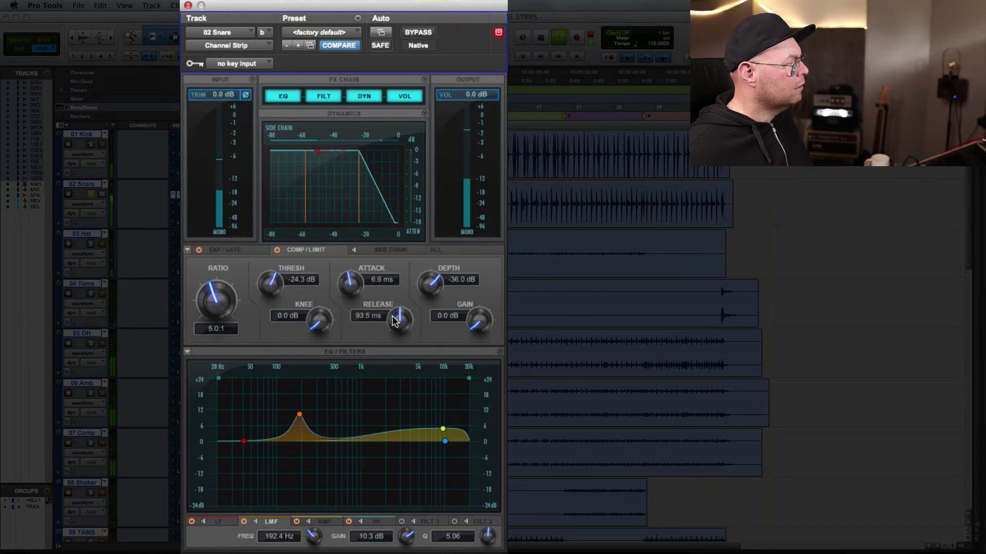
pyautogui.moveTo(269, 284); pyautogui.dragTo(274, 208)
pyautogui.moveTo(271, 284); pyautogui.dragTo(288, 314)
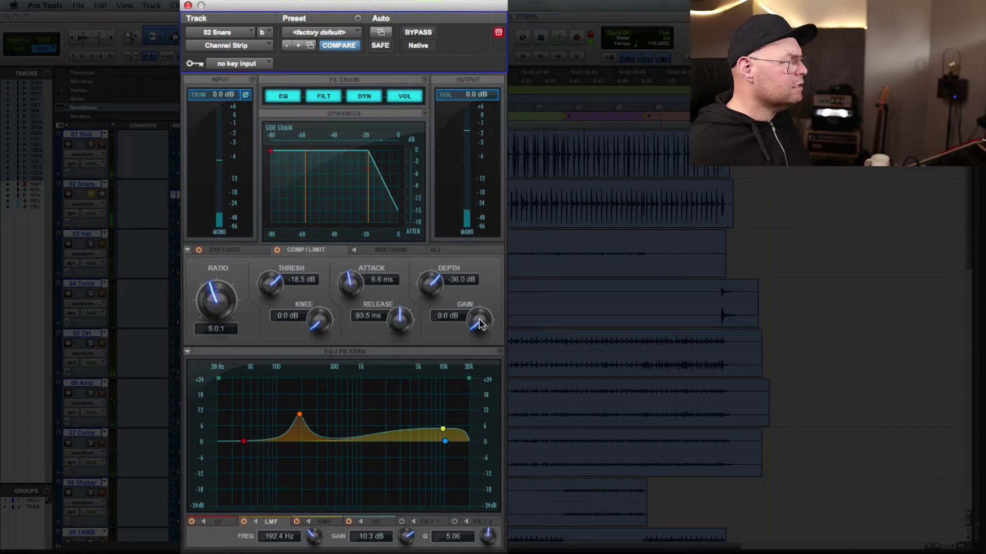
# Step: Turn the compressor's depth limit off and adjust the attack to 6.2 ms and the release to about 105 ms
pyautogui.press('space')
pyautogui.moveTo(428, 294); pyautogui.dragTo(413, 411)
pyautogui.moveTo(431, 317); pyautogui.dragTo(432, 488)
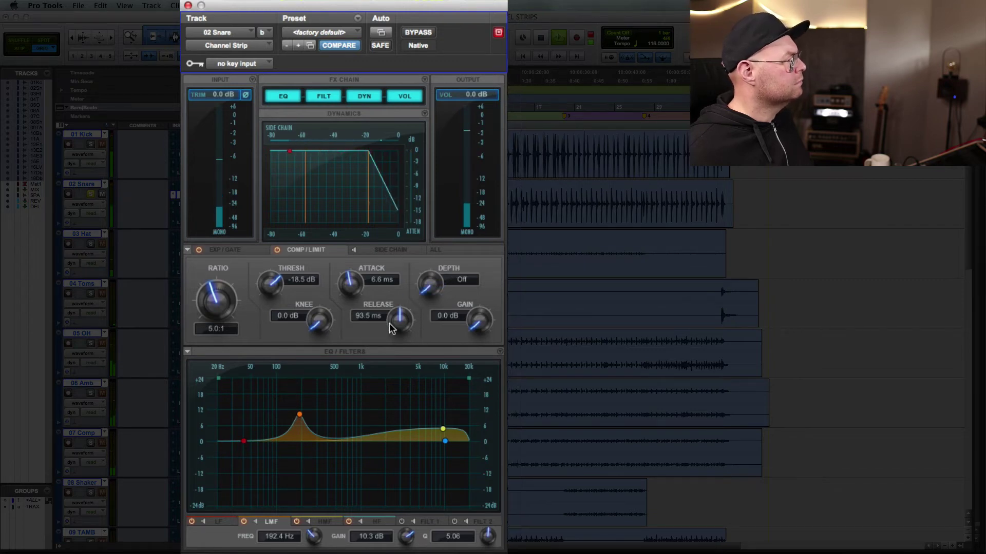
pyautogui.moveTo(353, 282); pyautogui.dragTo(353, 289)
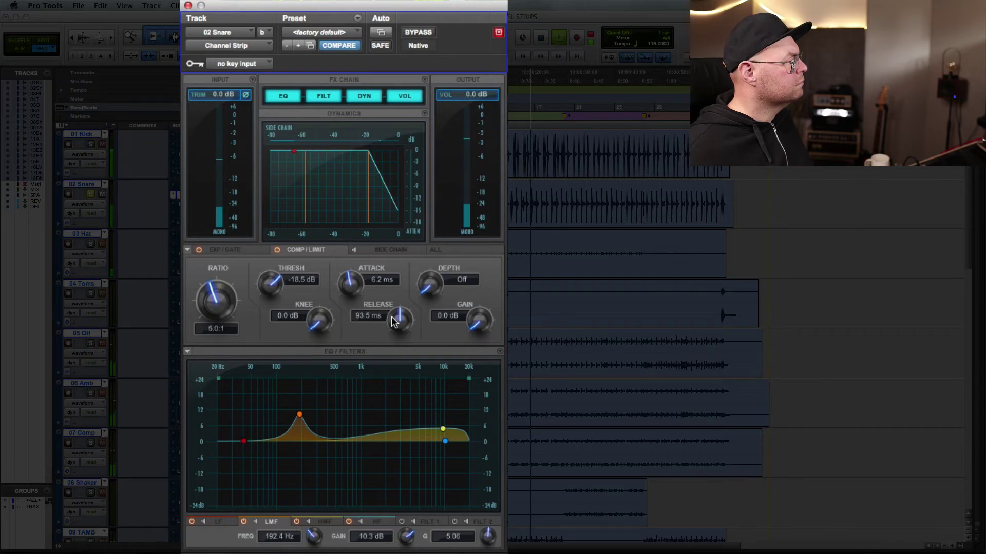
pyautogui.moveTo(394, 322); pyautogui.dragTo(387, 313)
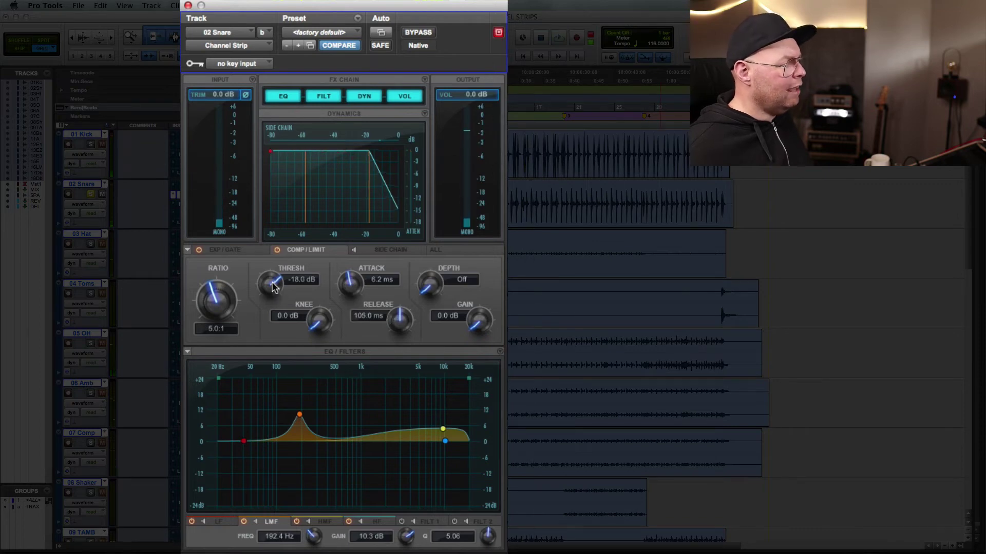
# Step: Set the compressor ratio to 3.0:1 and lower the threshold to -21.0 dB during playback
pyautogui.click(221, 330)
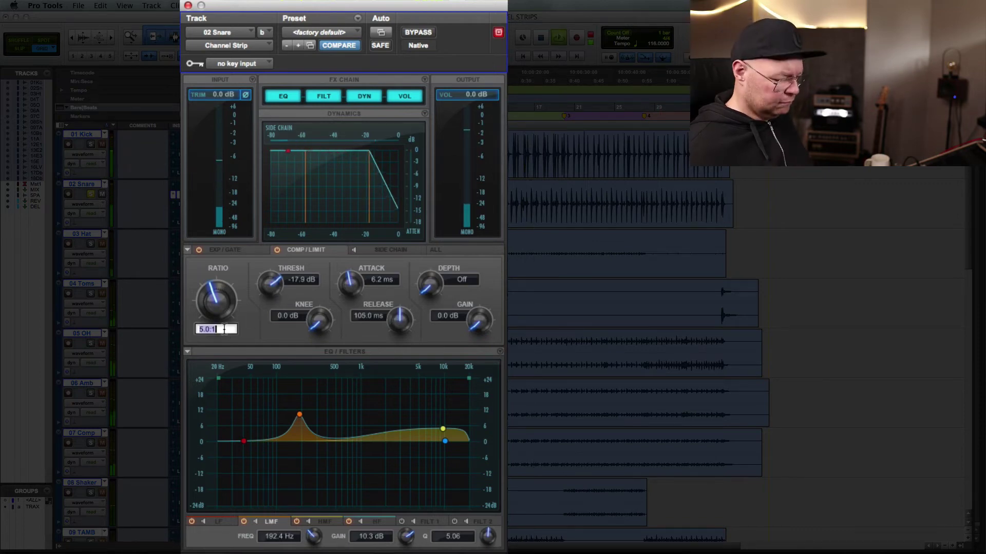
pyautogui.write('3')
pyautogui.press('Return')
pyautogui.moveTo(270, 289); pyautogui.dragTo(271, 294)
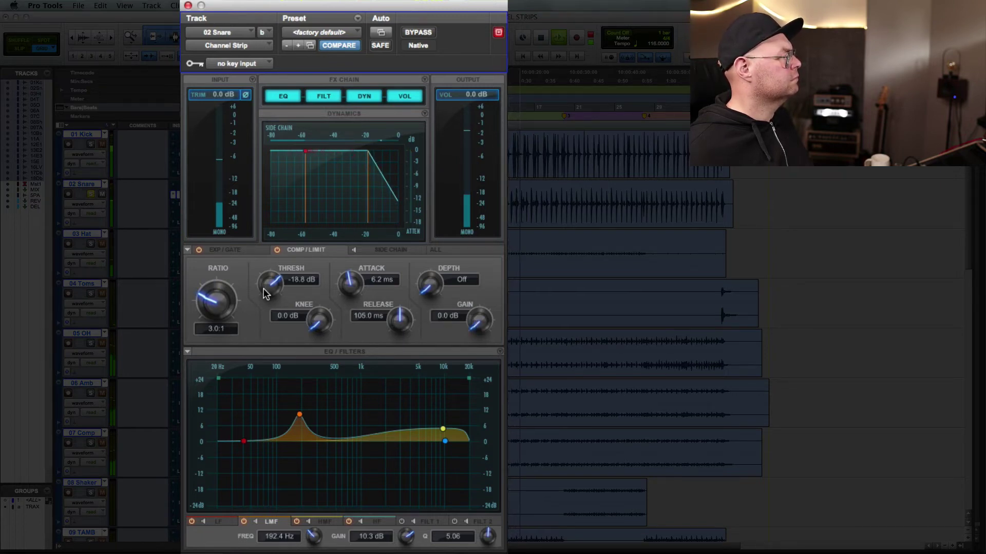
pyautogui.moveTo(264, 294); pyautogui.dragTo(268, 318)
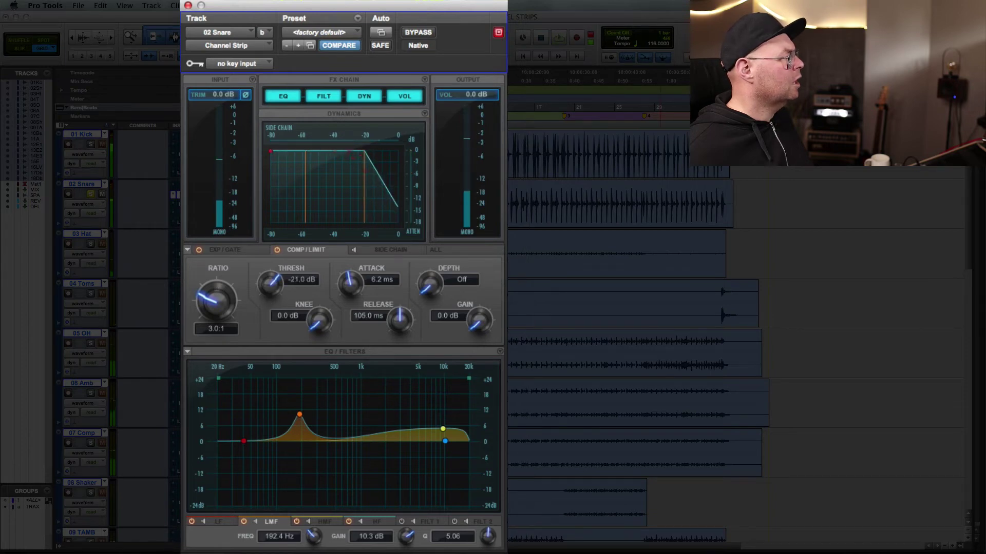
# Step: Compare the snare with the Channel Strip bypassed and active during playback
pyautogui.click(418, 31)
pyautogui.press('space')
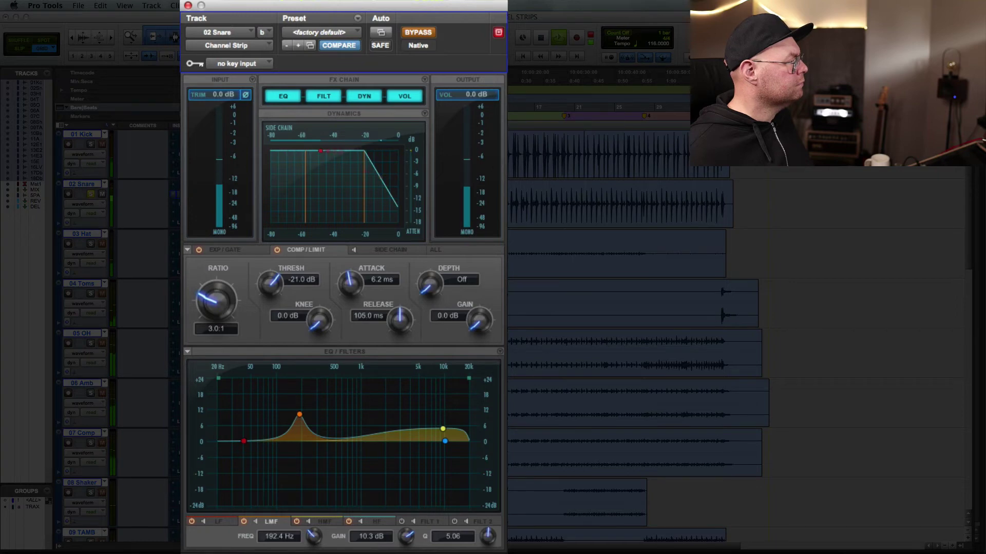
pyautogui.click(418, 32)
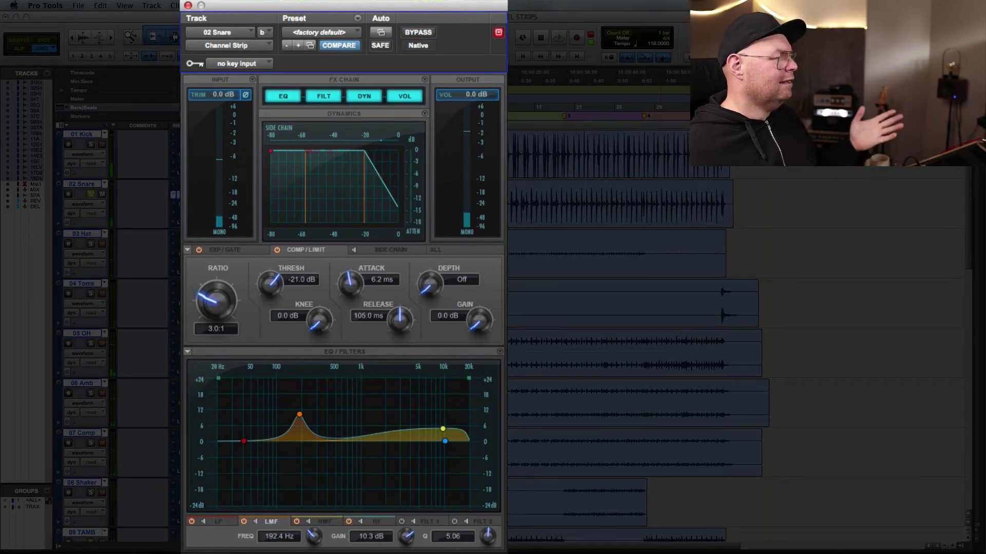
# Step: Set the HMF band's Q to 1.00 and audition the snare
pyautogui.click(443, 429)
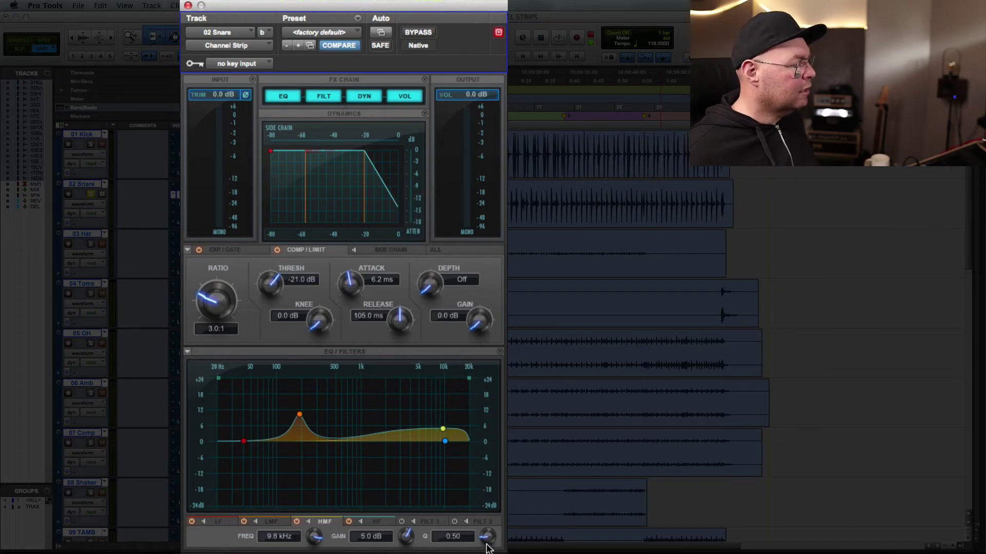
pyautogui.click(453, 537)
pyautogui.write('1')
pyautogui.press('Return')
pyautogui.press('space')
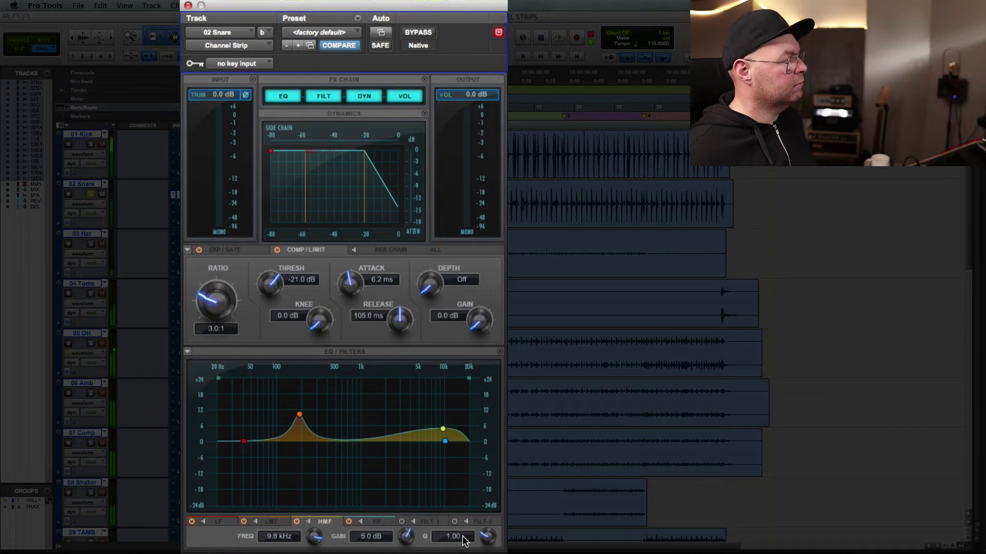
# Step: Raise the HMF band to about 13.1 dB at 10.0 kHz with Q 0.50, then close the Channel Strip
pyautogui.moveTo(443, 428)
pyautogui.mouseDown()
pyautogui.moveTo(441, 403)
pyautogui.moveTo(449, 452)
pyautogui.moveTo(473, 492)
pyautogui.moveTo(443, 429)
pyautogui.mouseUp()
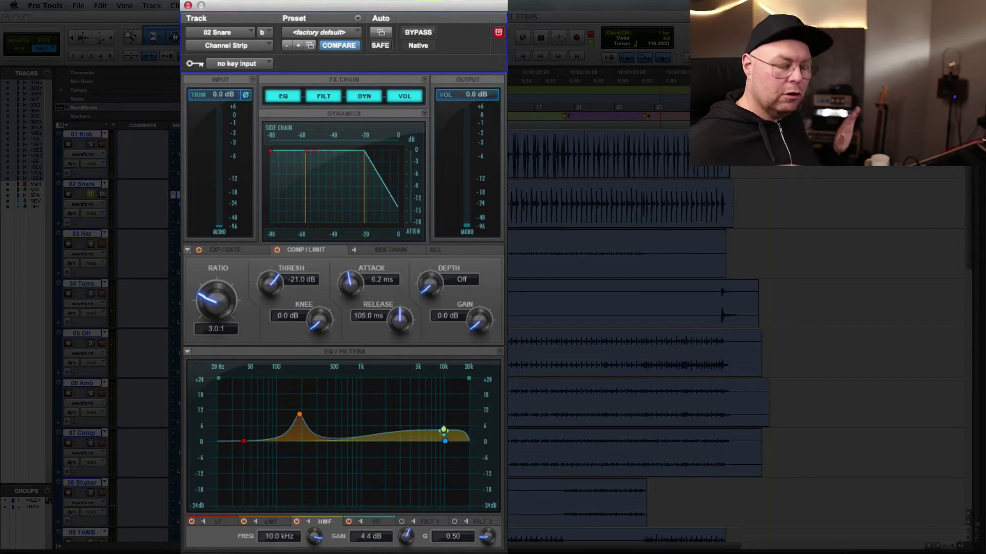
pyautogui.press('space')
pyautogui.moveTo(444, 431); pyautogui.dragTo(443, 408)
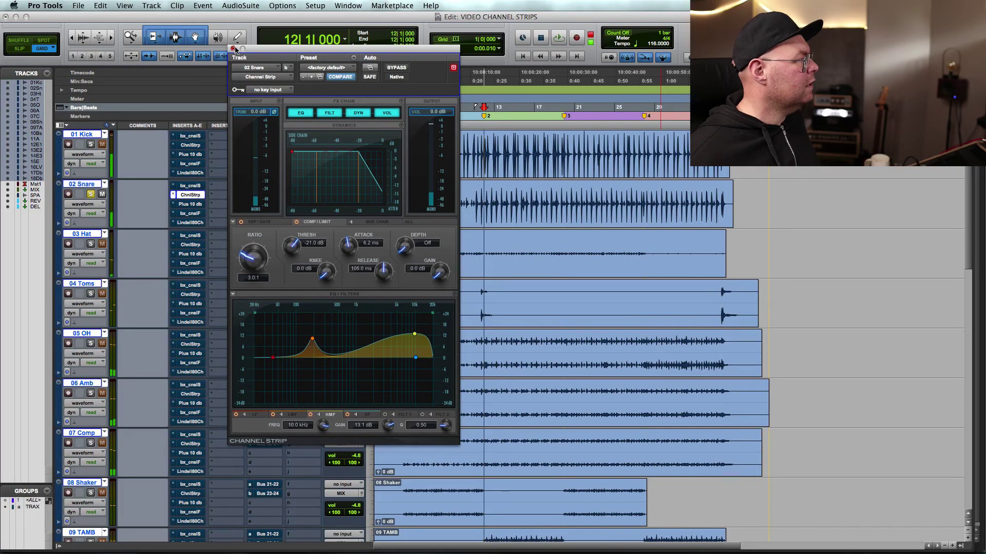
pyautogui.click(232, 47)
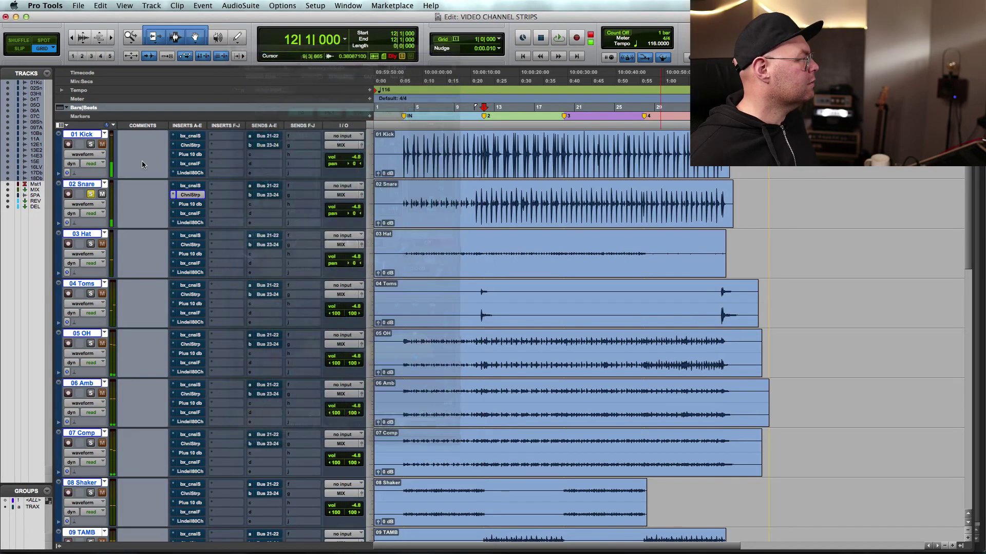
# Step: Take the 02 Snare track out of solo and play a passage of the full mix
pyautogui.click(92, 196)
pyautogui.press('space')
pyautogui.press('space')
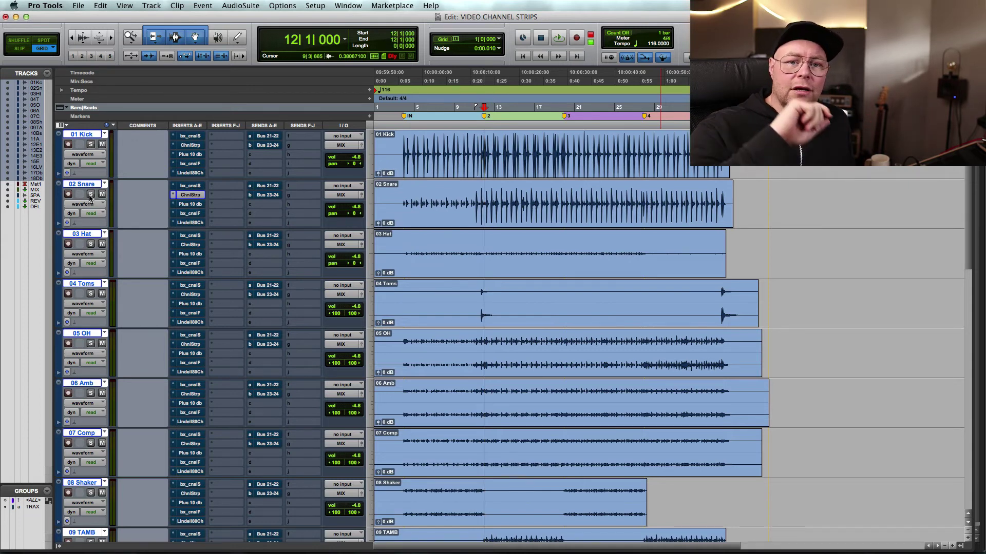
# Step: View the snare's bx_console SSL 4000 E plug-in, then close it
pyautogui.click(183, 188)
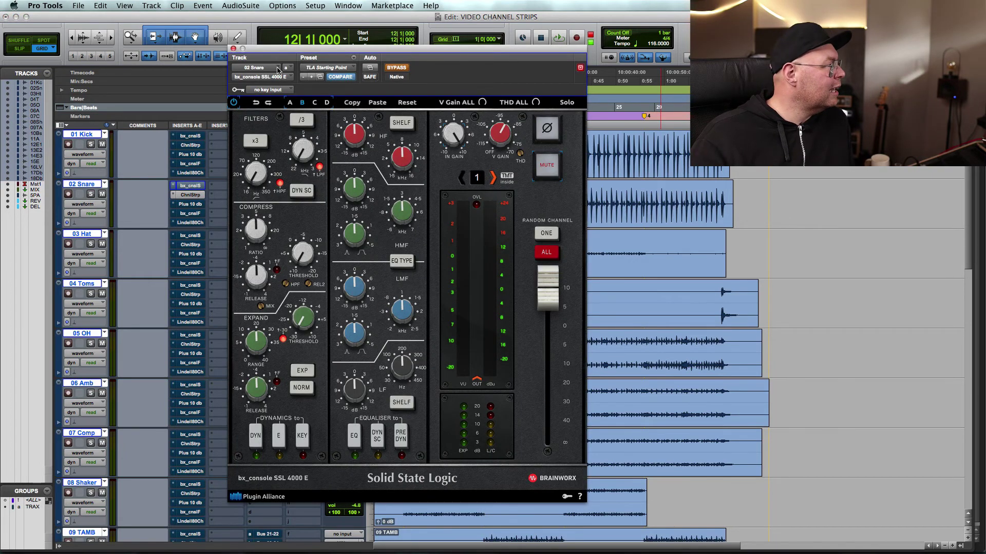
pyautogui.click(233, 49)
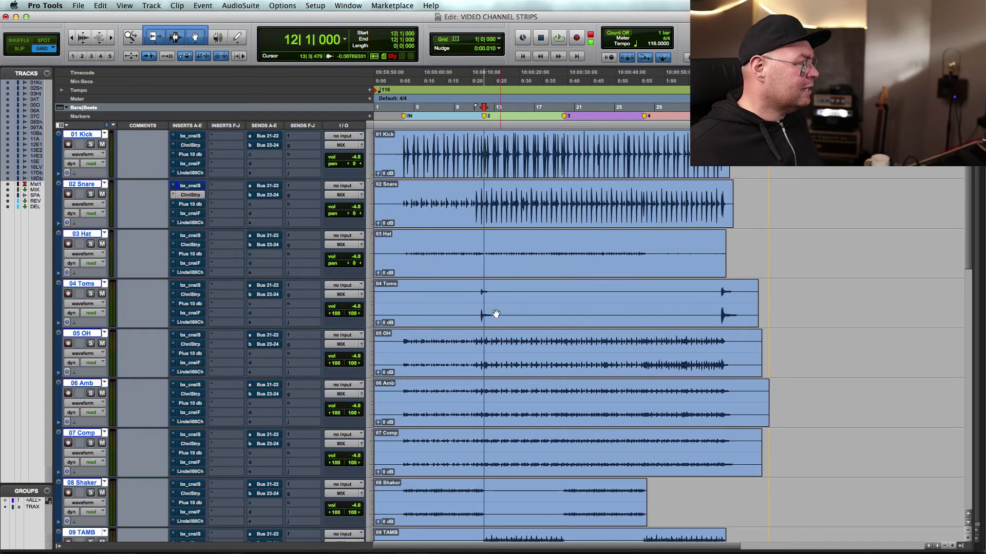
# Step: Set all tracks to small height, enlarge the 5. PA NEVE print track to large, and select that track
pyautogui.click(368, 291)
pyautogui.keyDown('alt'); pyautogui.click(396, 293); pyautogui.keyUp('alt')
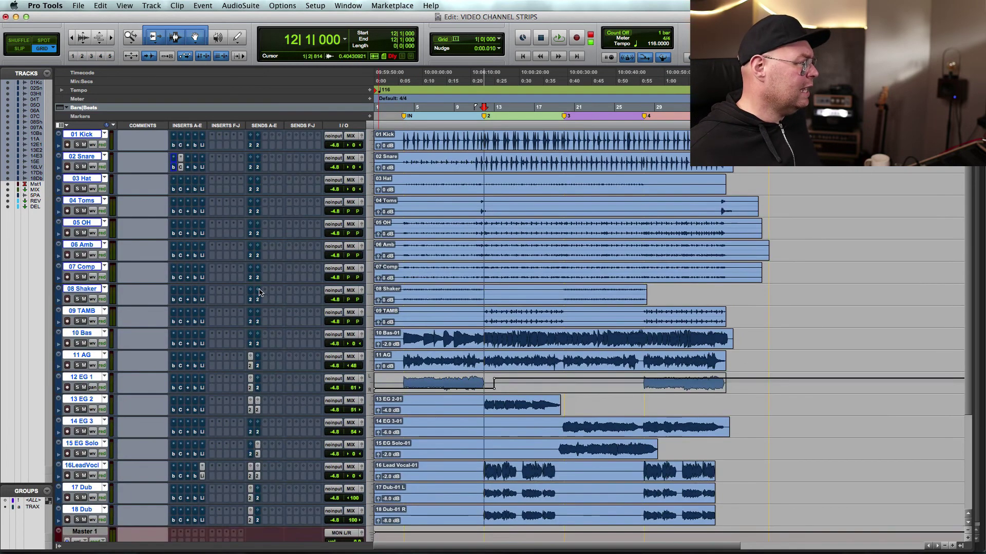
pyautogui.click(368, 436)
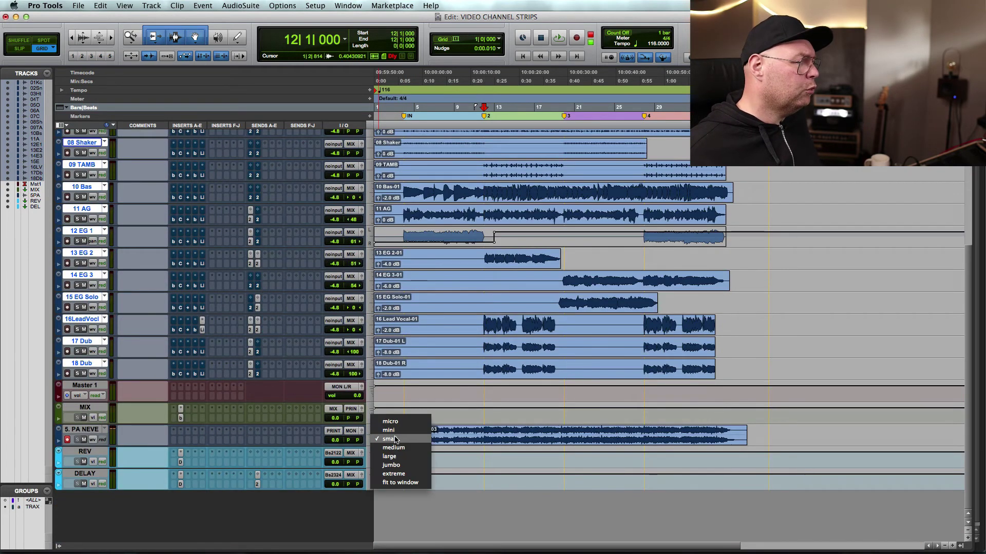
pyautogui.click(390, 459)
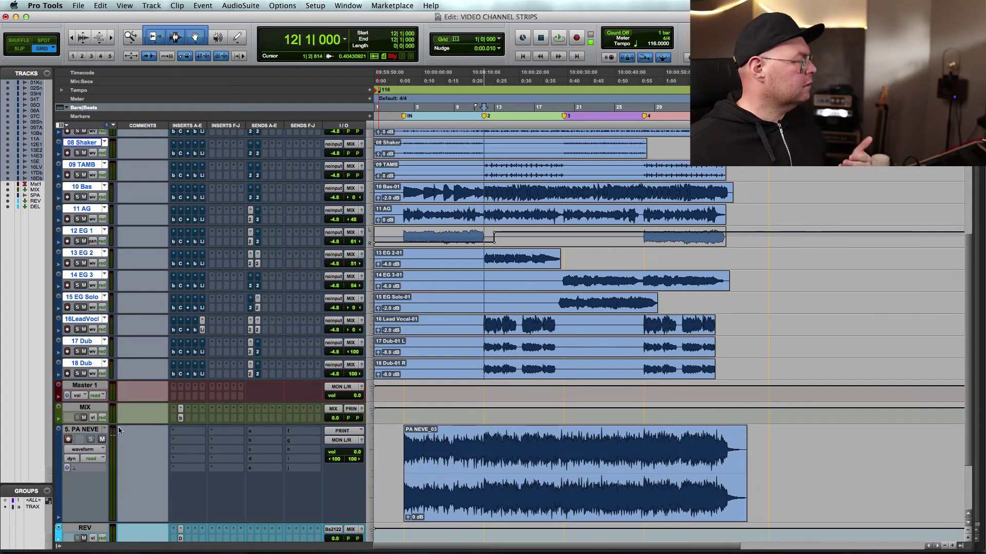
pyautogui.click(100, 430)
pyautogui.click(103, 430)
pyautogui.click(138, 431)
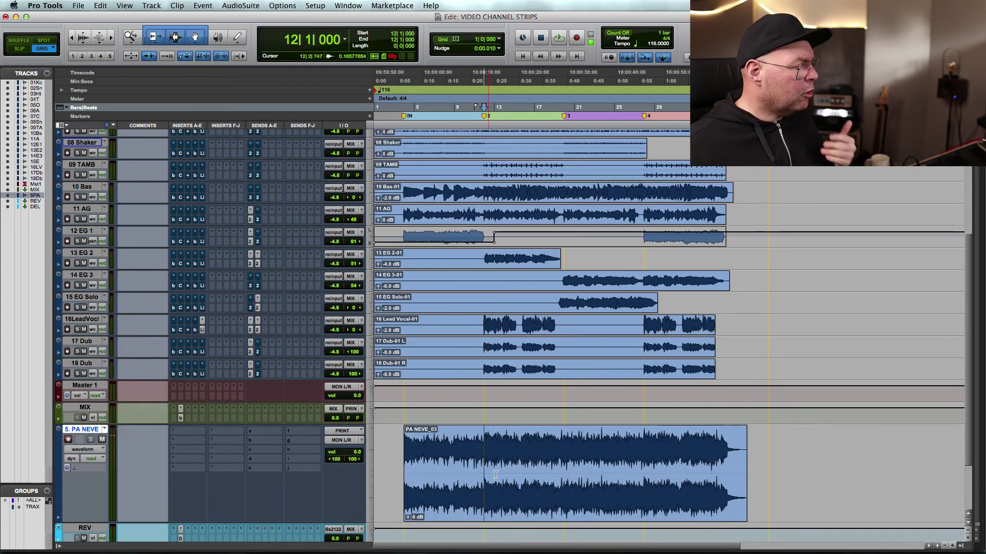
# Step: Measure the RMS level of the PA NEVE_03 clip with the AudioSuite Gain plug-in
pyautogui.click(257, 5)
pyautogui.moveTo(322, 173)
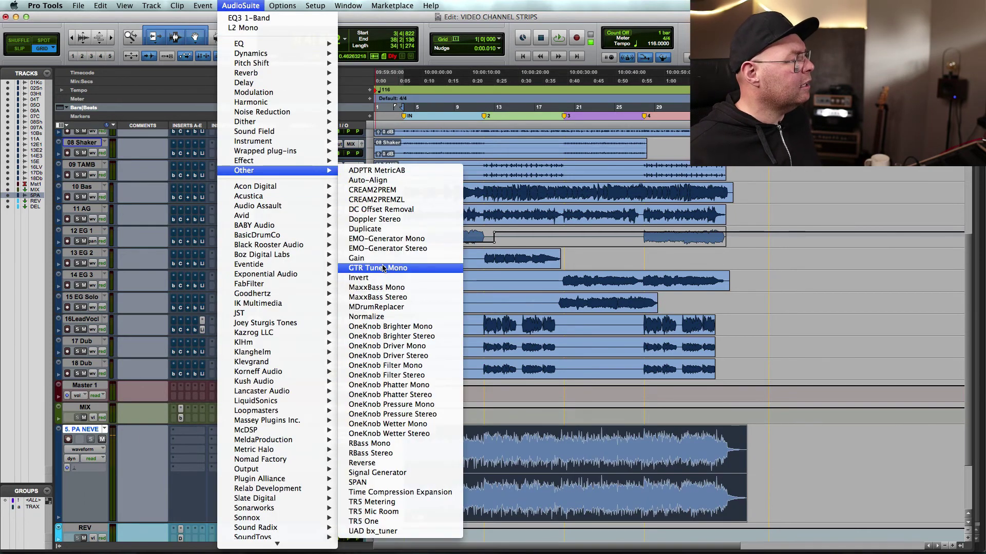
pyautogui.click(356, 258)
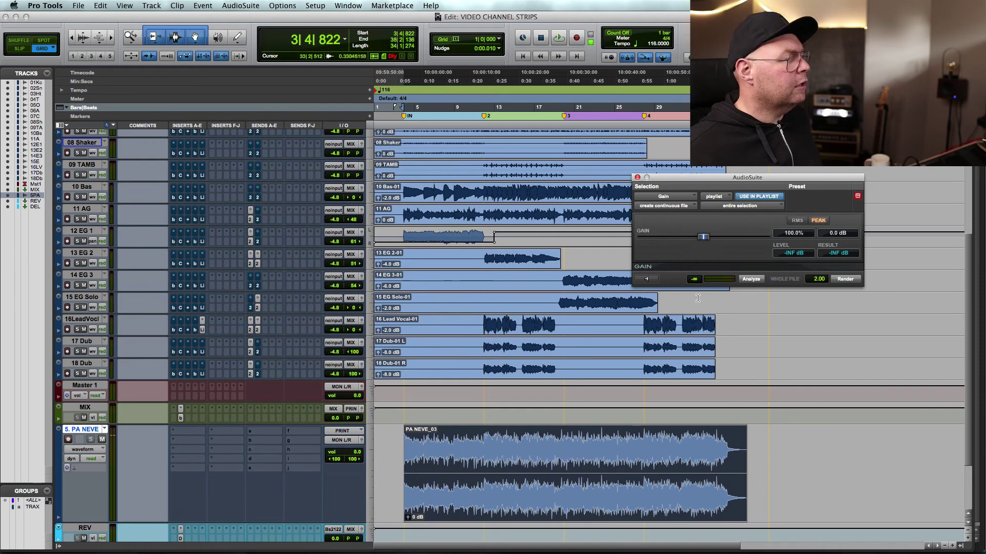
pyautogui.click(751, 280)
pyautogui.click(797, 221)
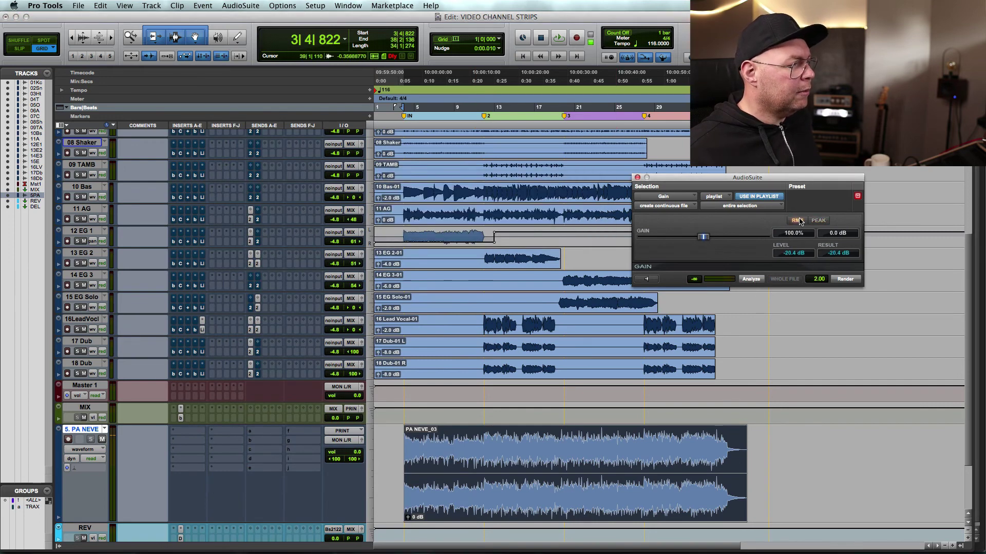
# Step: Switch the print track to the 2. AVID CH.STIRP playlist, analyze that clip's RMS level, and close the Gain plug-in
pyautogui.click(102, 431)
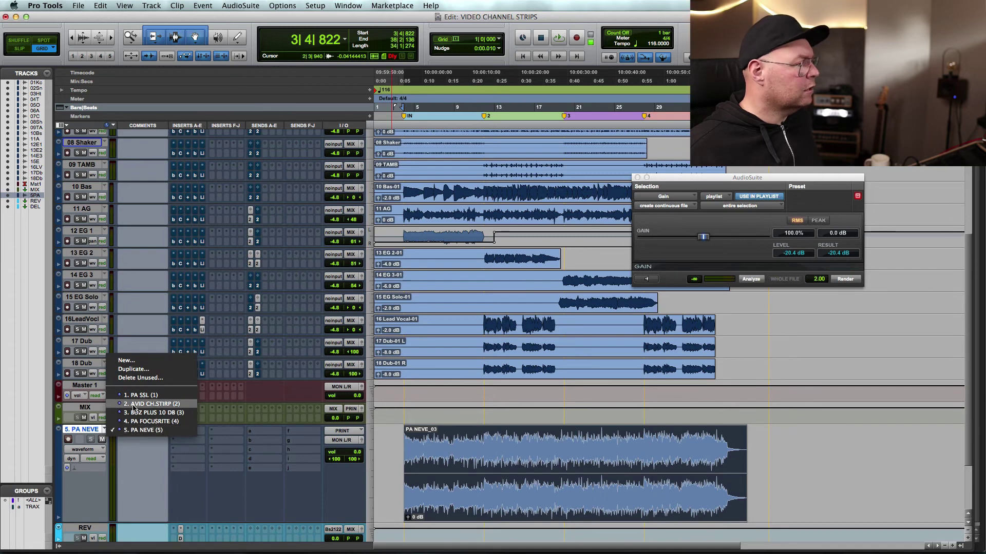
pyautogui.click(135, 404)
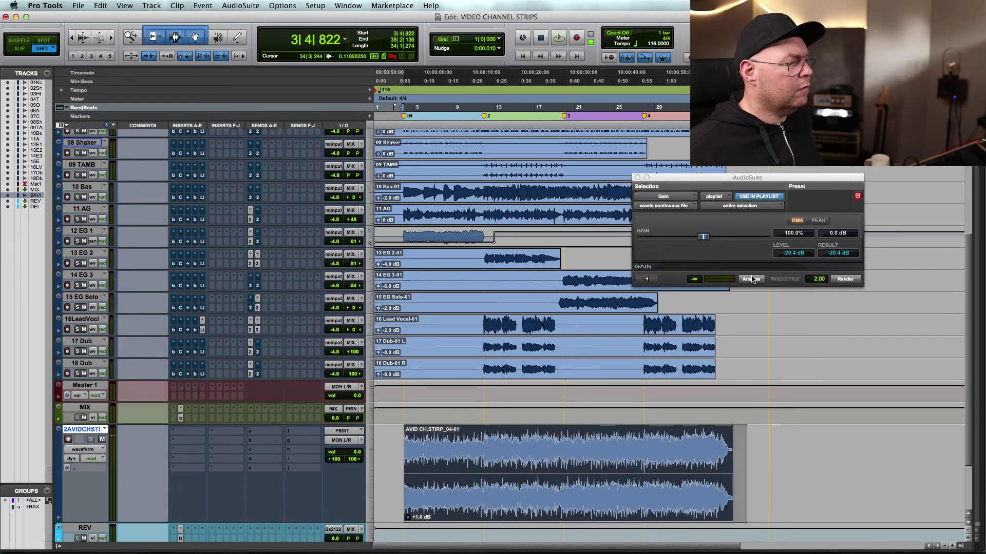
pyautogui.doubleClick(658, 450)
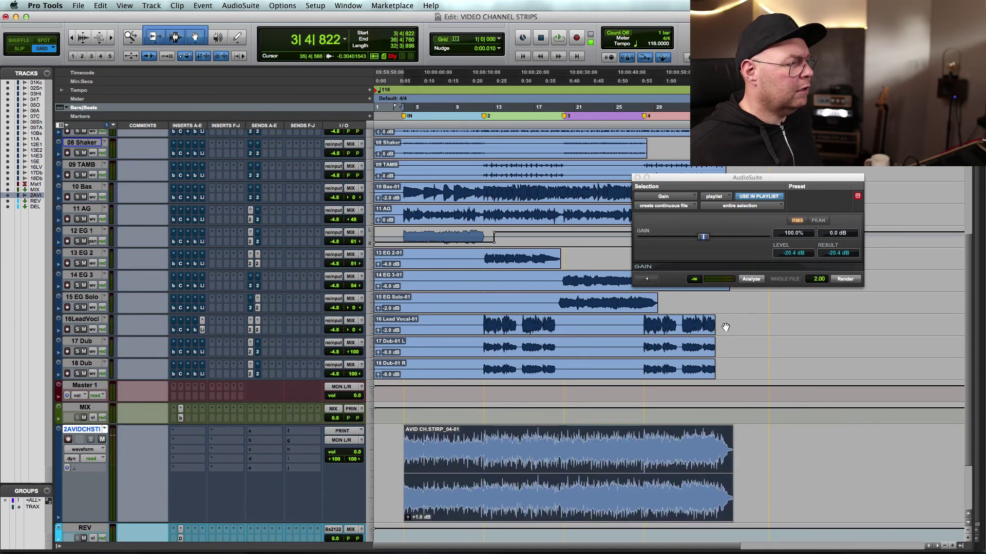
pyautogui.click(752, 280)
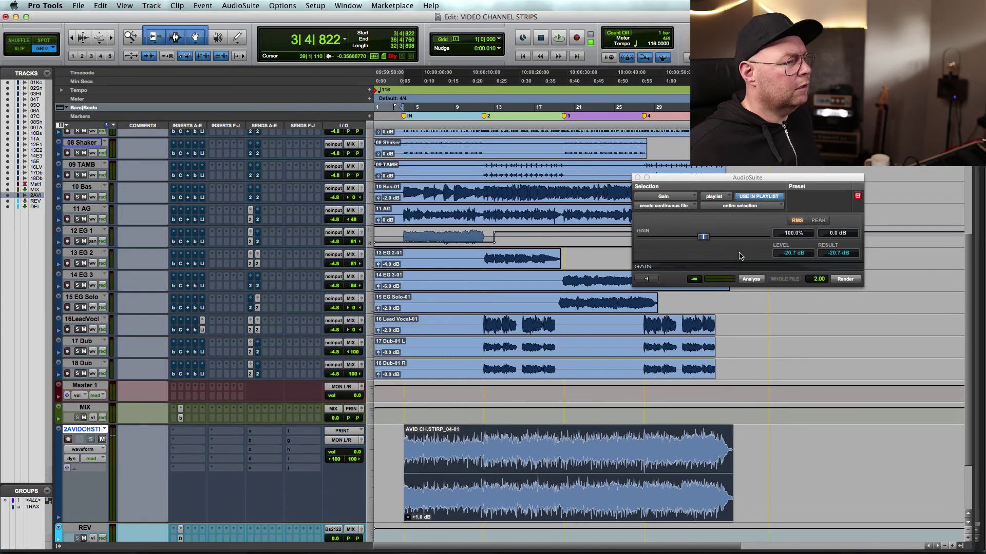
pyautogui.click(637, 178)
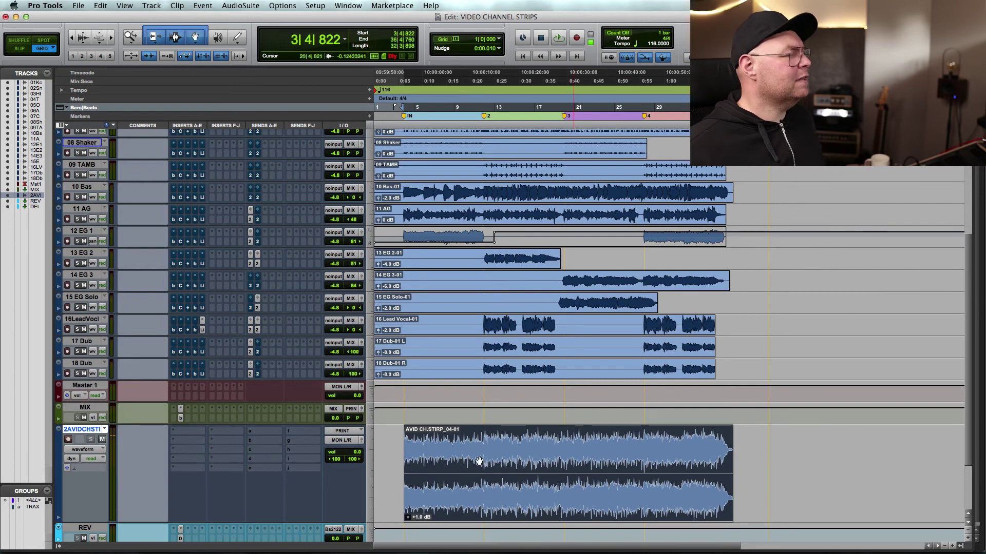
# Step: Return the print track to the 5. PA NEVE playlist and select the section between markers 2 and 3
pyautogui.click(105, 431)
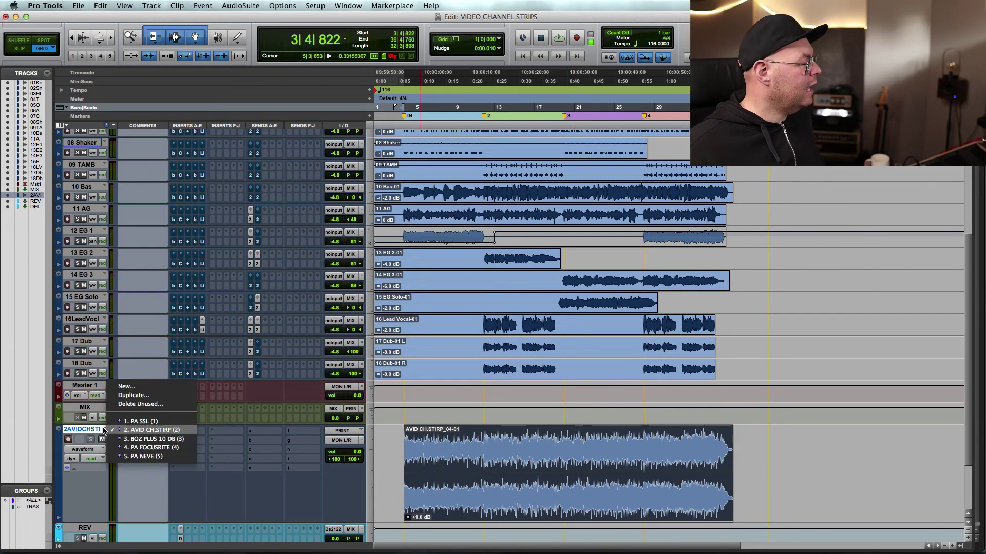
pyautogui.click(121, 457)
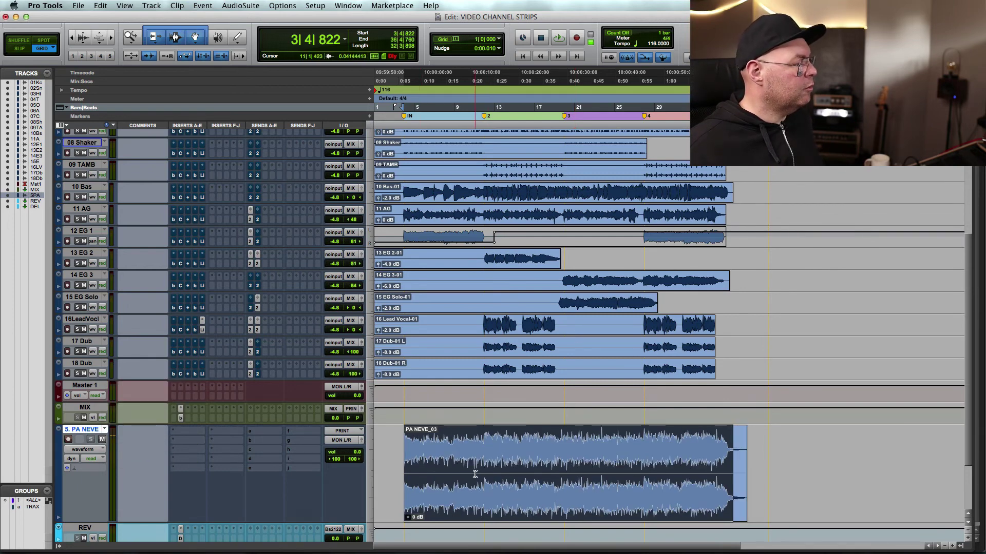
pyautogui.moveTo(485, 474); pyautogui.dragTo(565, 474)
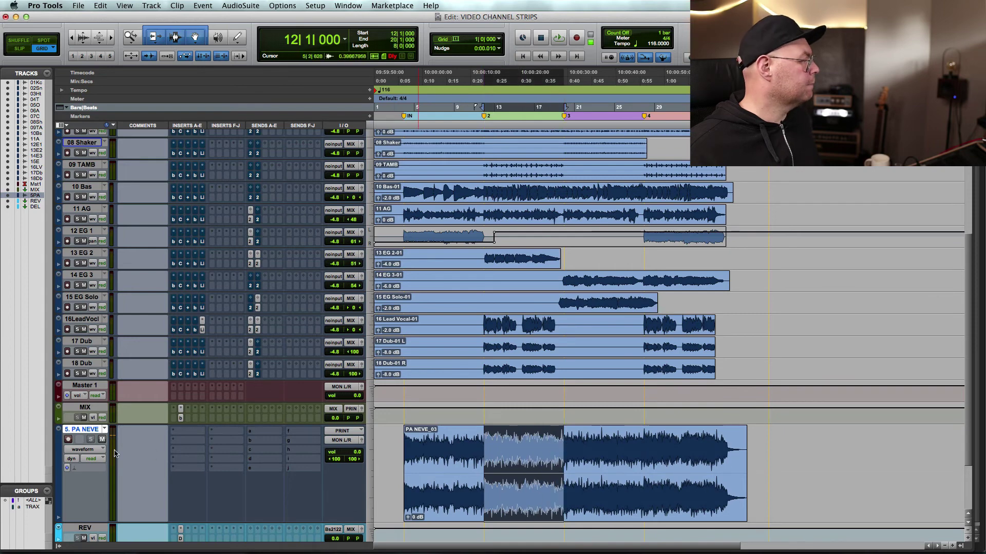
# Step: Loop the selected section while alternating between the PA NEVE and AVID CH.STIRP playlists, ending on PA NEVE, and stop playback
pyautogui.press('space')
pyautogui.click(104, 430)
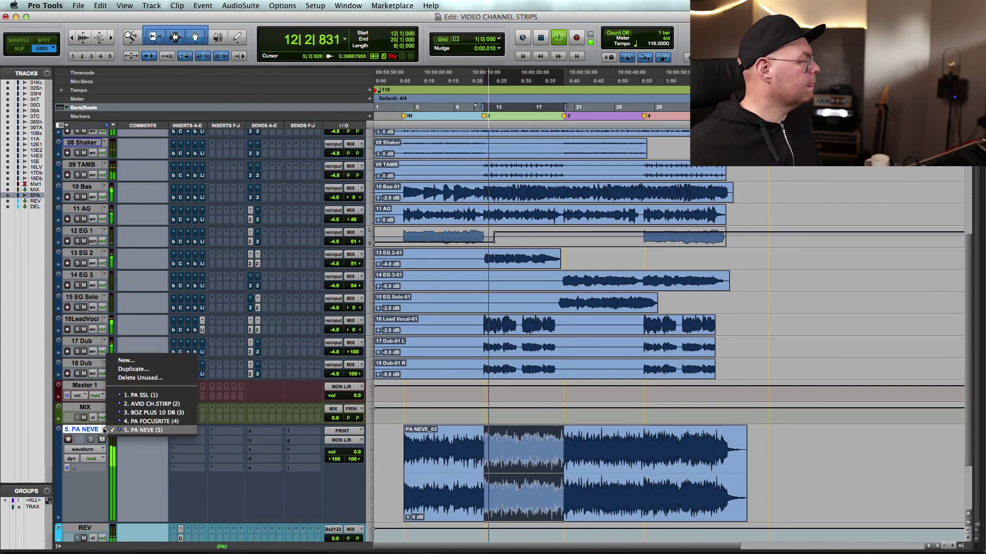
pyautogui.click(139, 404)
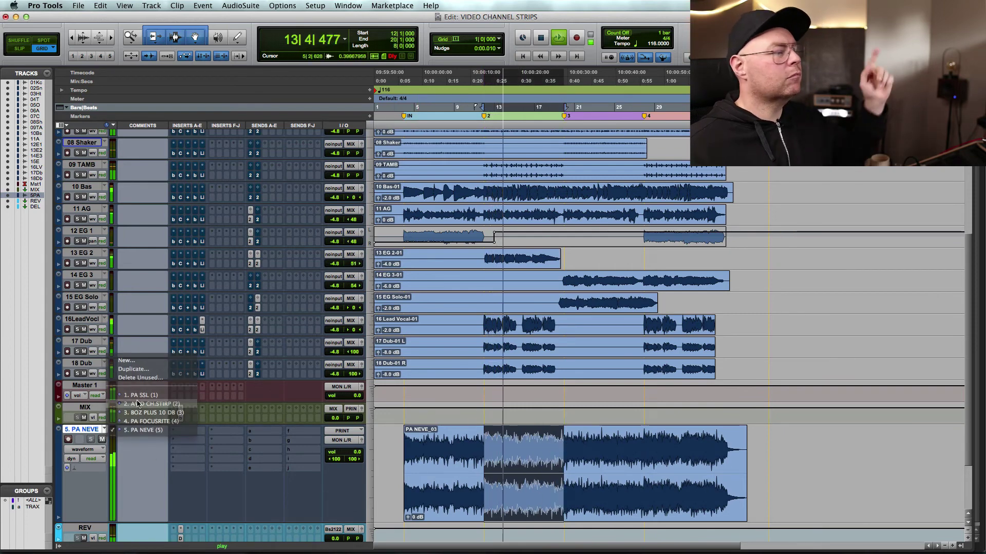
pyautogui.click(105, 429)
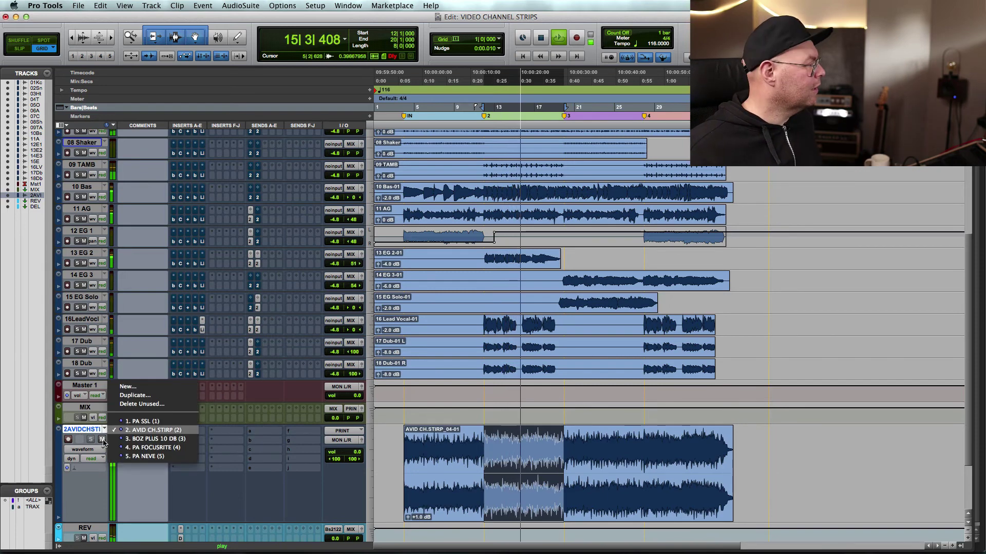
pyautogui.click(138, 457)
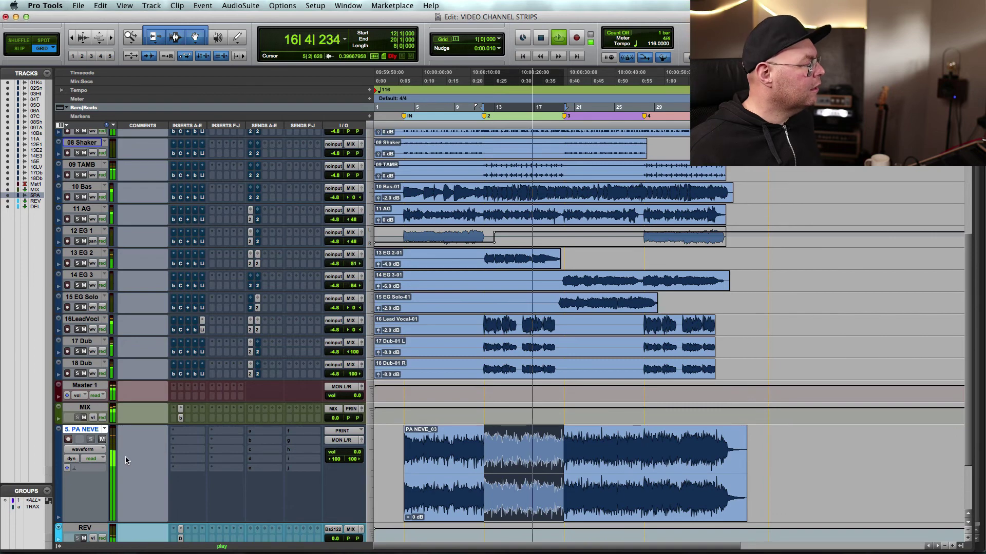
pyautogui.click(105, 429)
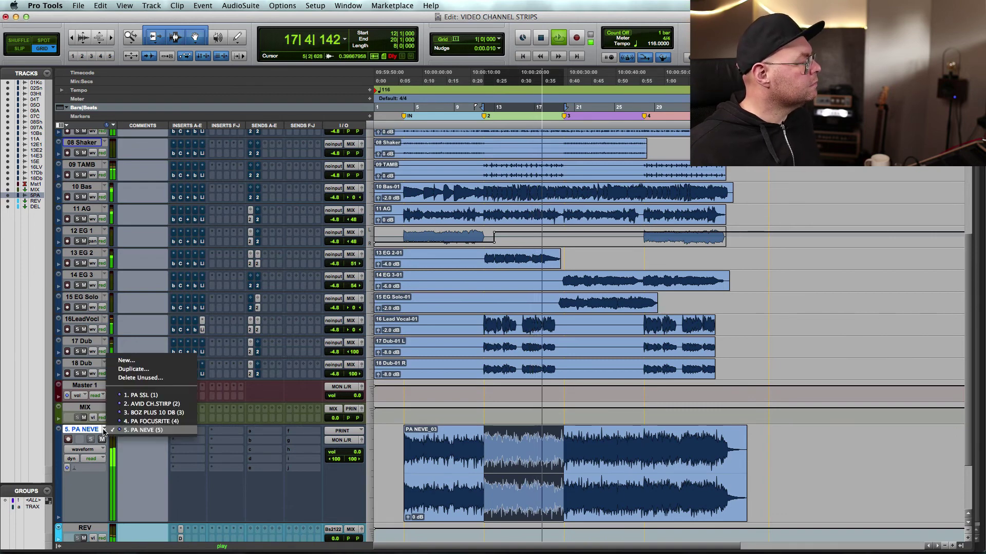
pyautogui.click(127, 405)
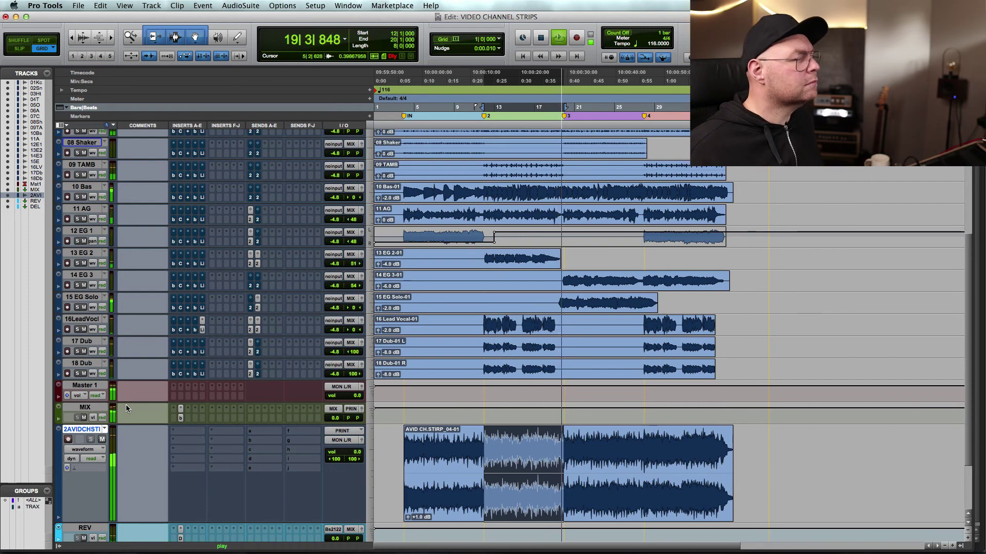
pyautogui.click(106, 430)
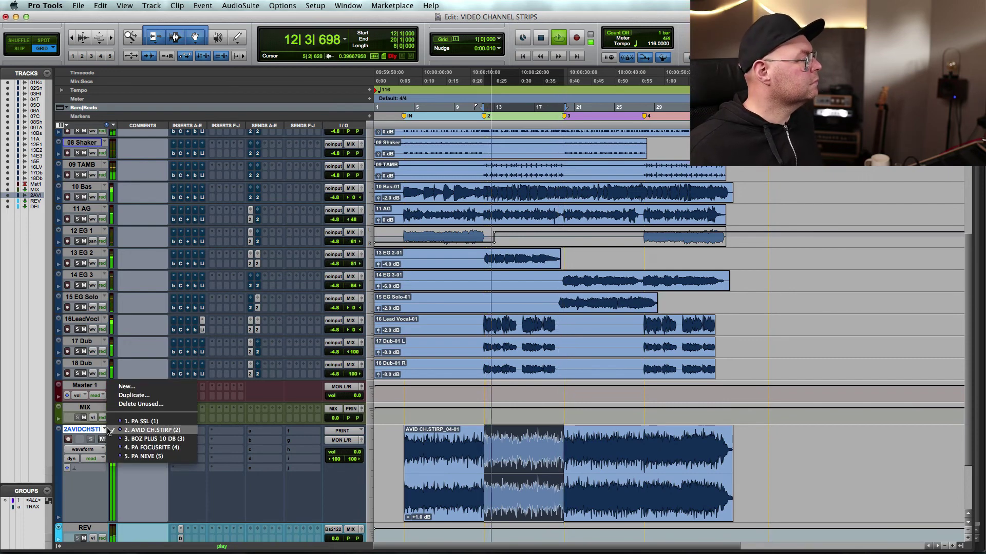
pyautogui.click(130, 456)
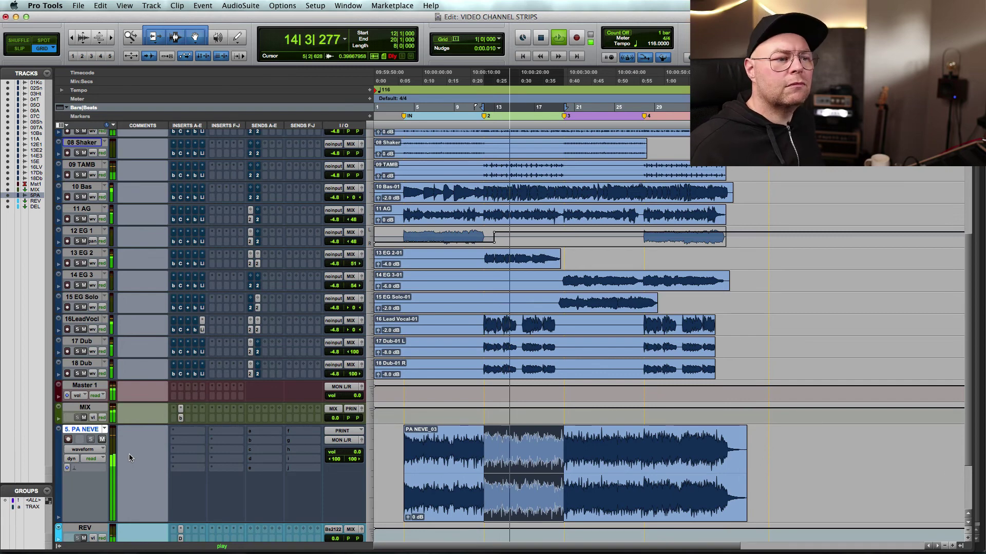
pyautogui.press('space')
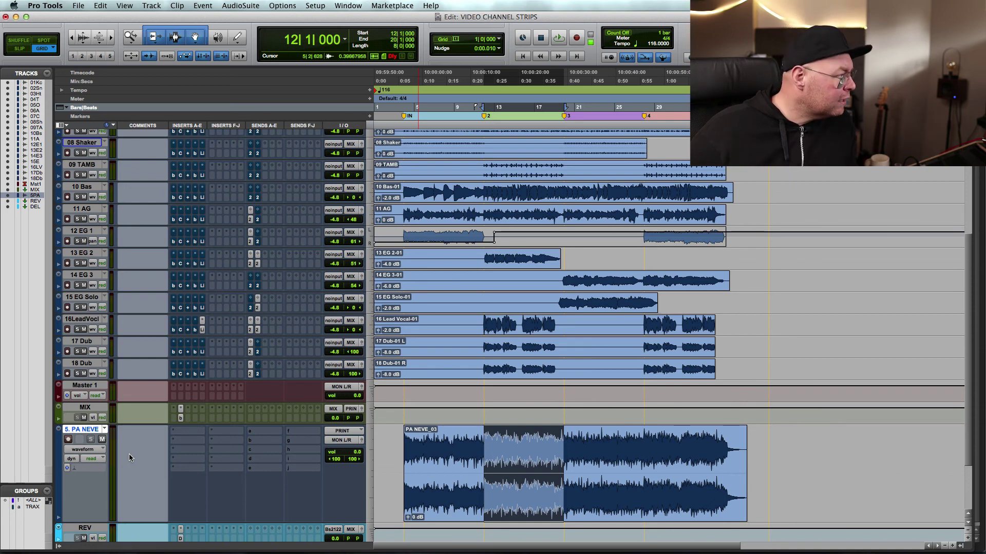
# Step: View the 17 Dub track's Channel Strip and Lindell 80 Channel plug-ins side by side, then close both
pyautogui.click(180, 352)
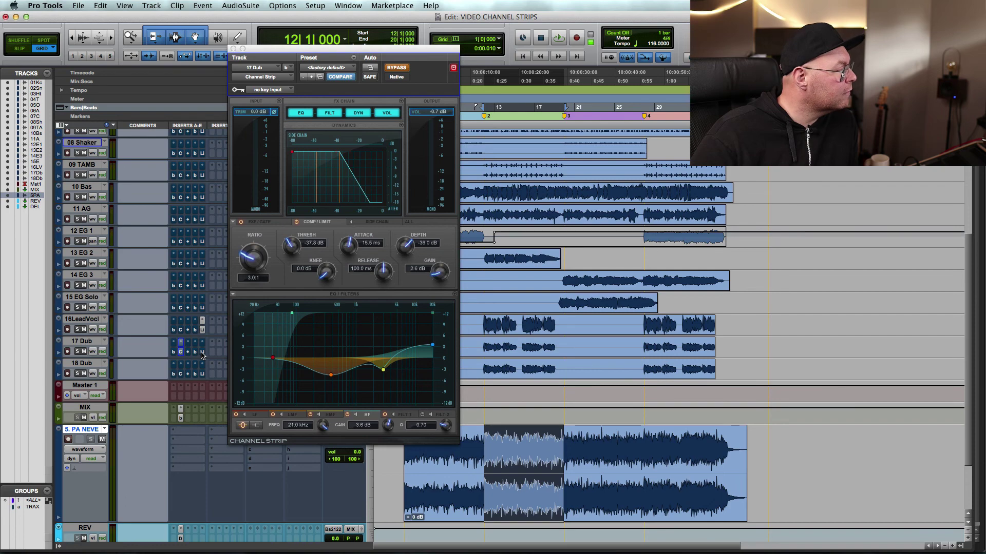
pyautogui.click(202, 353)
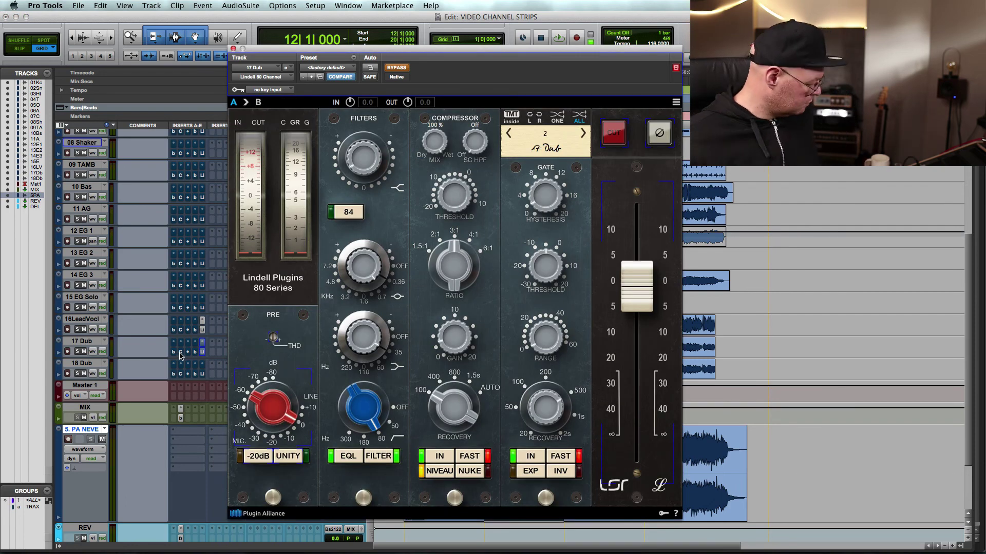
pyautogui.keyDown('shift'); pyautogui.click(180, 353); pyautogui.keyUp('shift')
pyautogui.moveTo(325, 54); pyautogui.dragTo(344, 27)
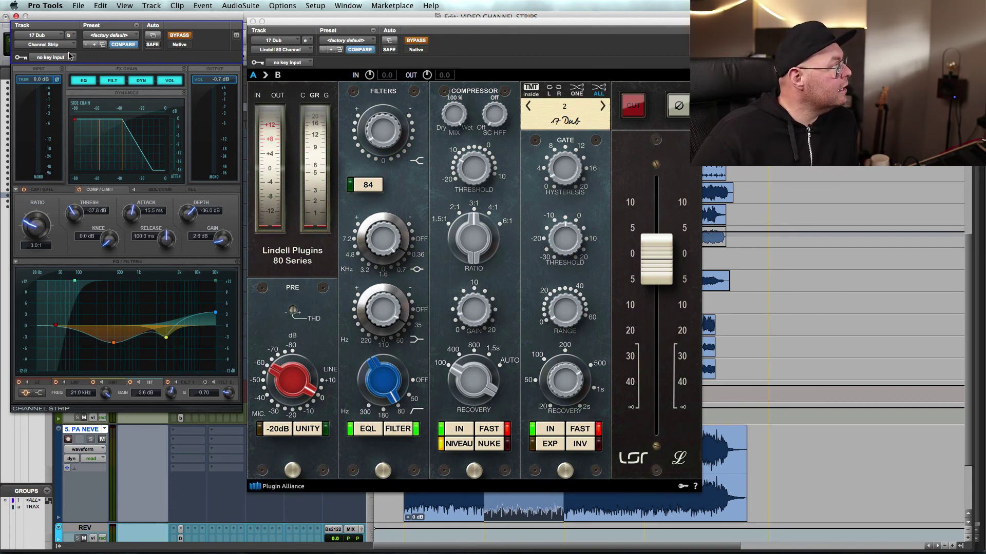
pyautogui.click(17, 17)
pyautogui.click(252, 22)
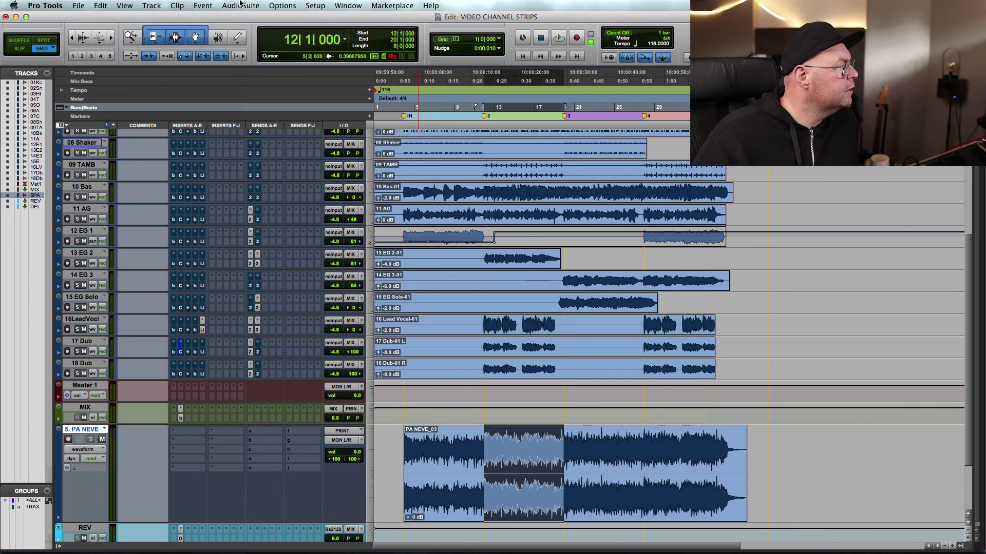
# Step: Bypass the Lindell 80 Channel insert on the 16 Lead Vocal track and switch to the Mix window
pyautogui.rightClick(208, 333)
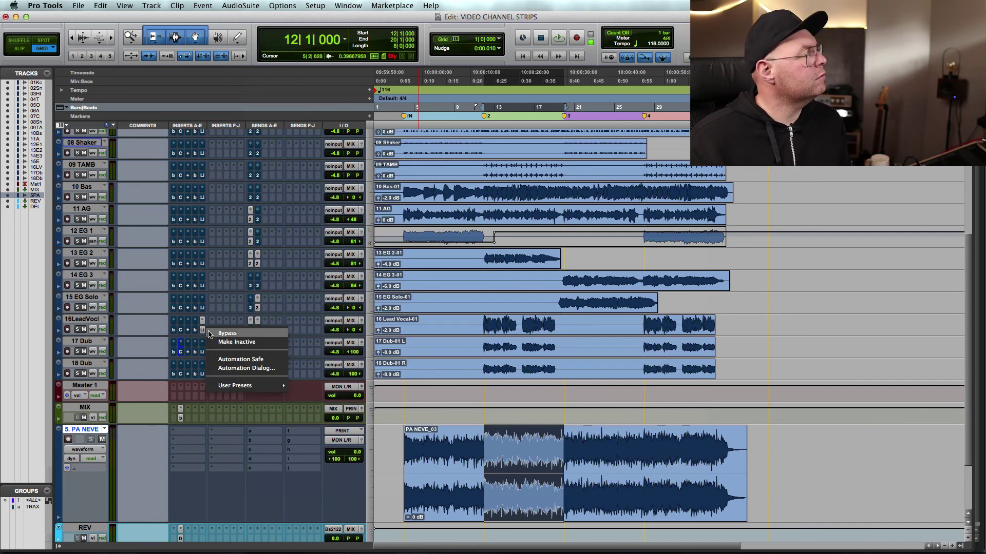
pyautogui.click(211, 333)
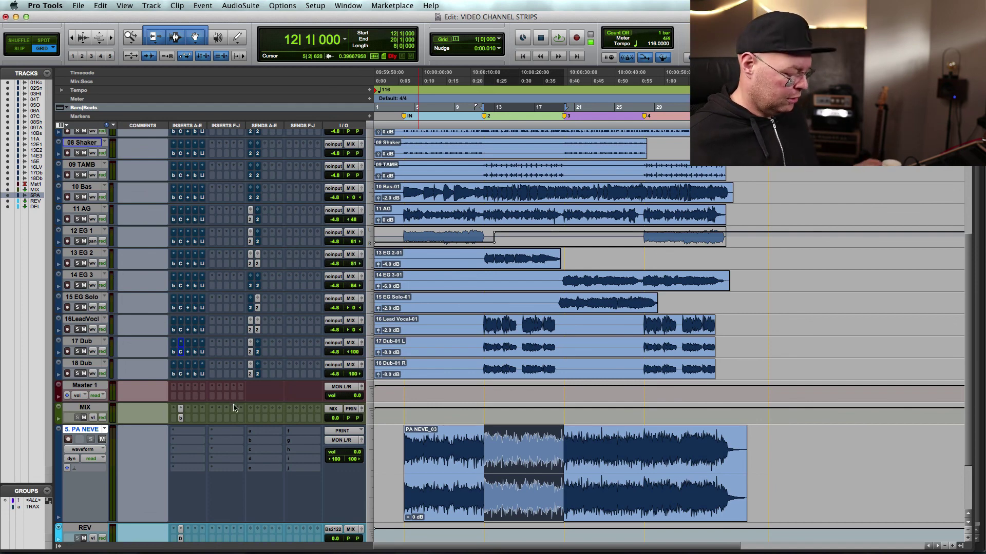
pyautogui.press('super+equal')
pyautogui.moveTo(611, 551)
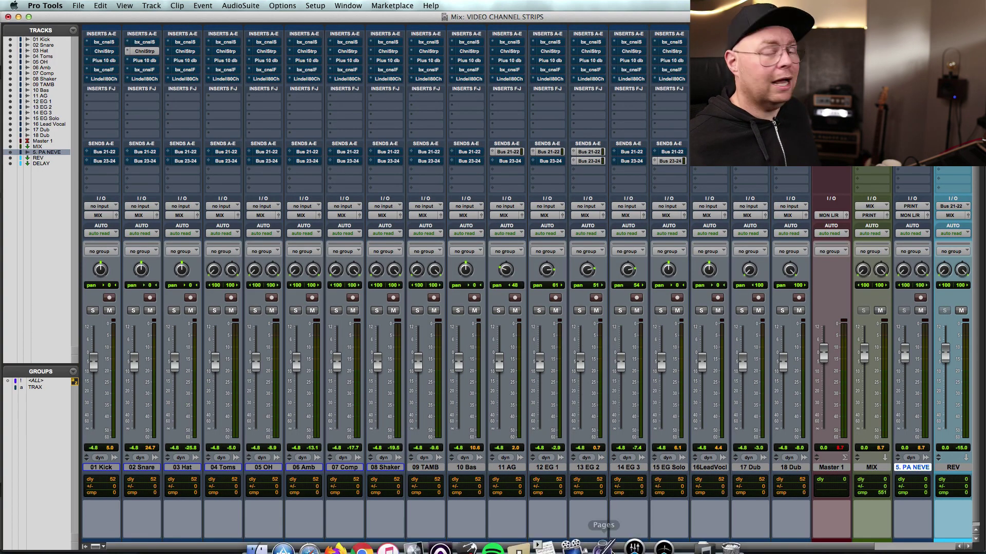